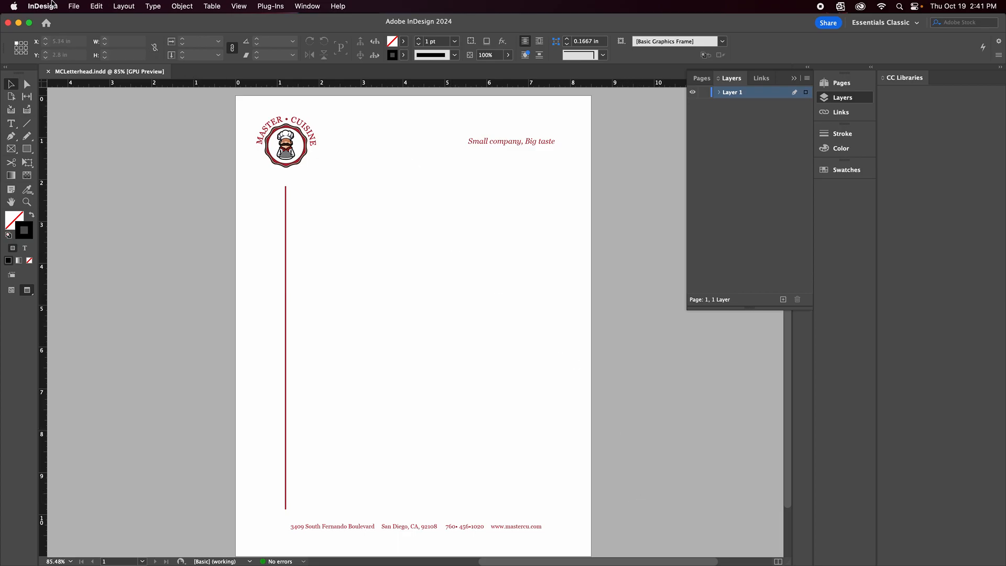
# Start a new document and set its measurement units to inches
pyautogui.click(73, 7)
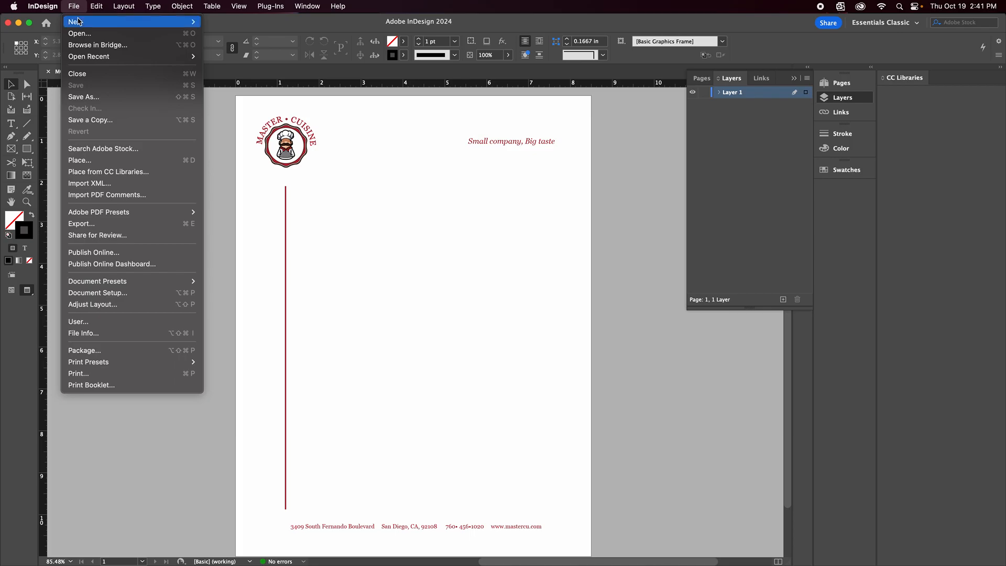
pyautogui.moveTo(79, 22)
pyautogui.click(227, 21)
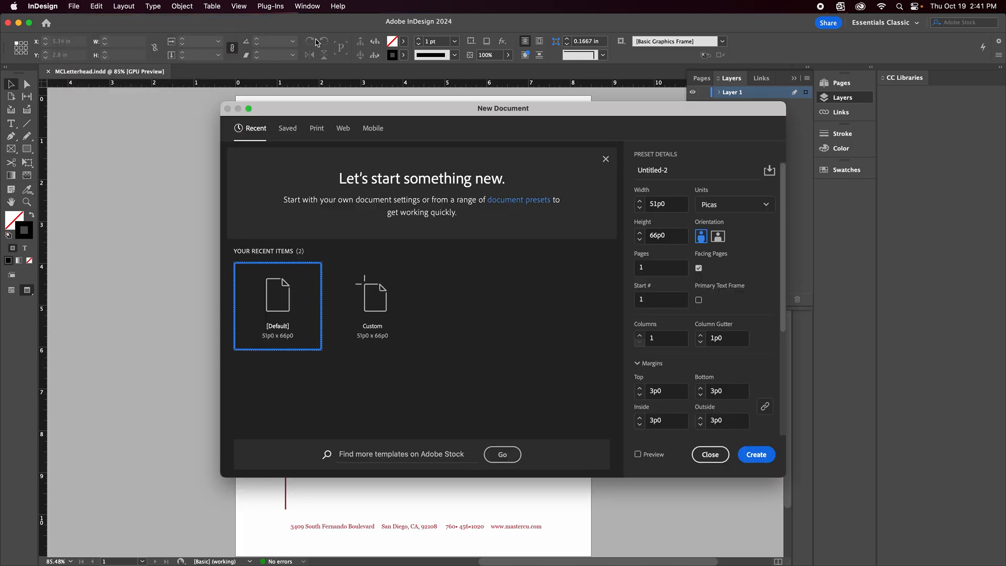
pyautogui.moveTo(395, 116); pyautogui.dragTo(342, 103)
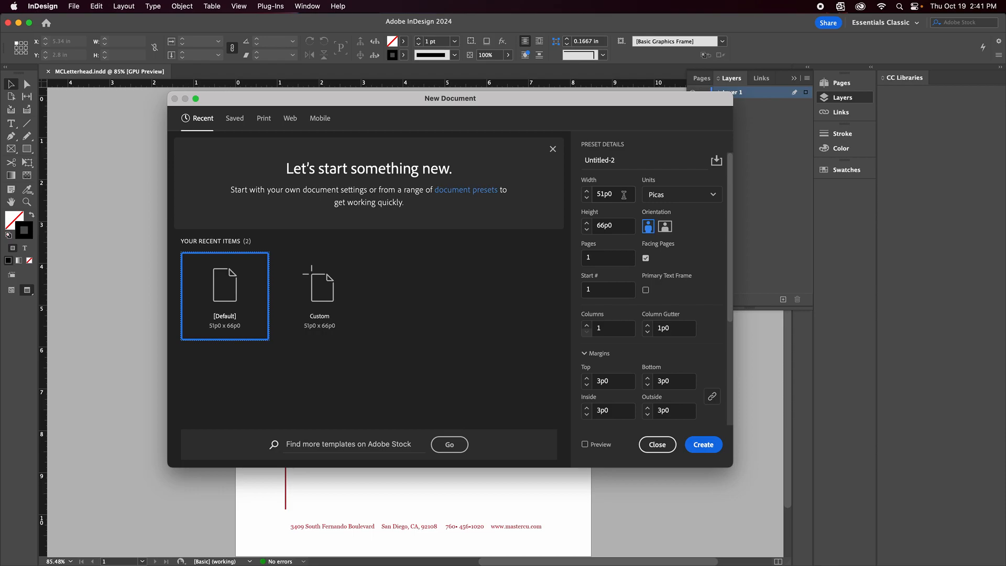
pyautogui.scroll(-1, 697, 192)
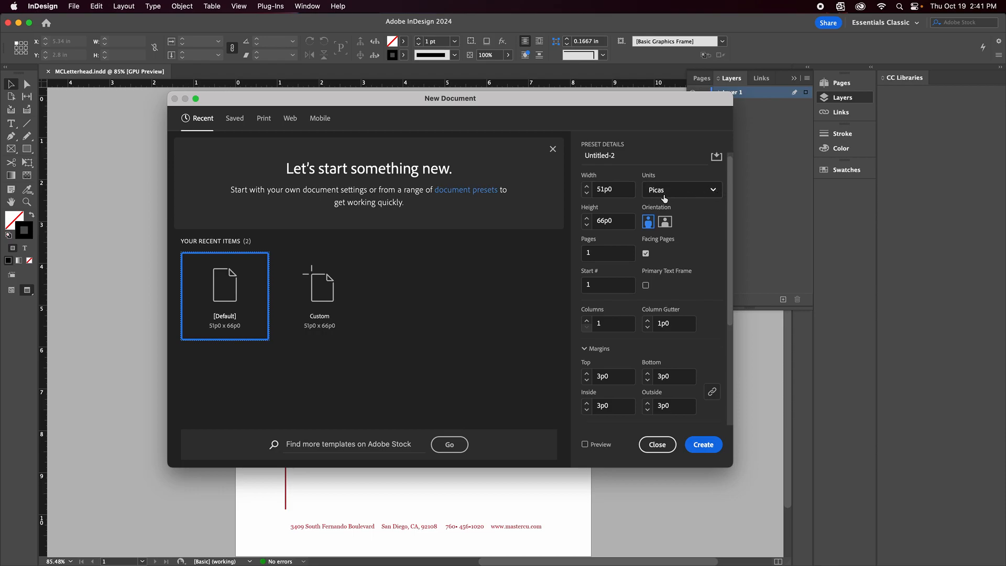
pyautogui.click(713, 191)
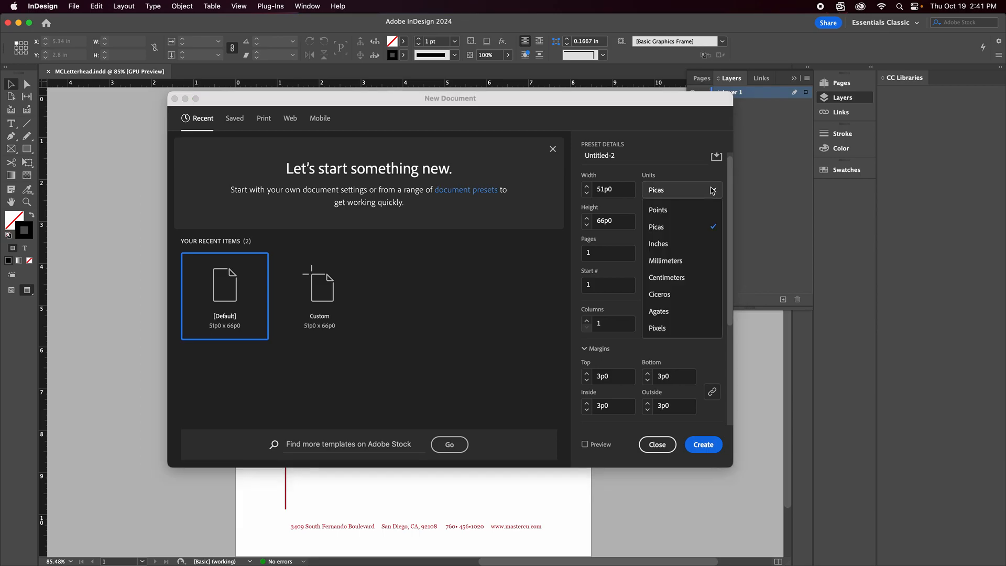
pyautogui.click(665, 244)
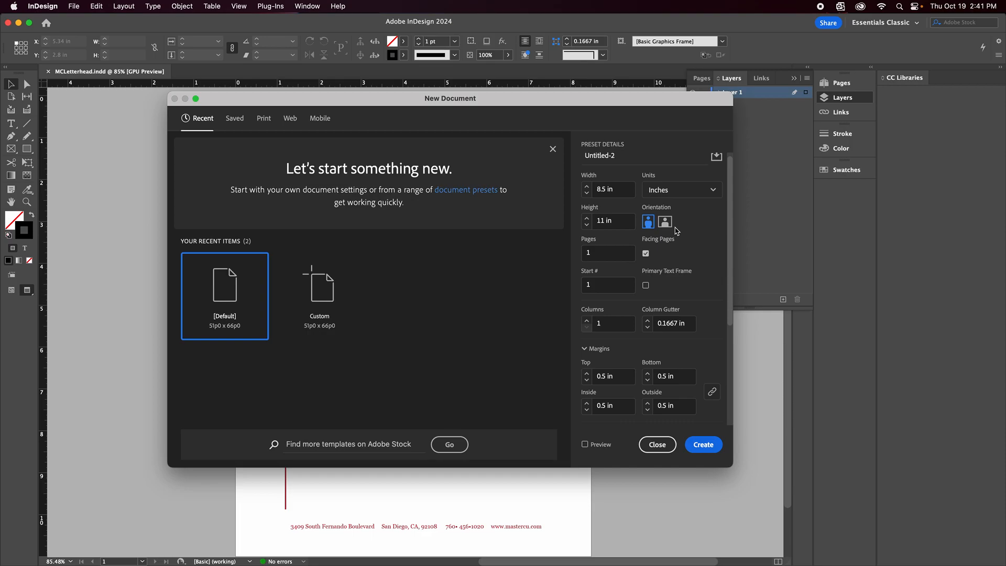
# Set the new document's page size to 9.5 in wide by 4.125 in high
pyautogui.click(587, 189)
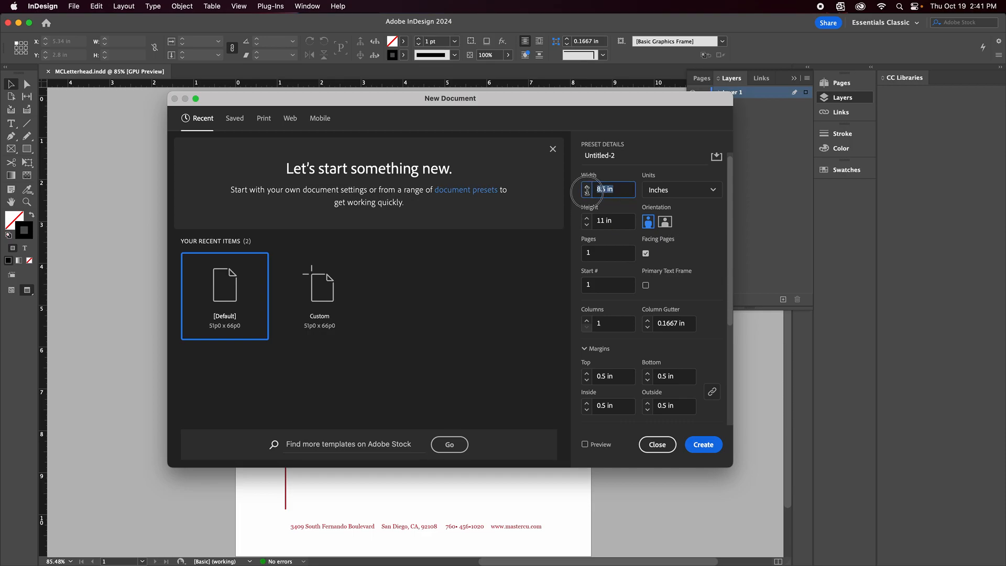
pyautogui.write('9.5')
pyautogui.click(613, 222)
pyautogui.moveTo(613, 222); pyautogui.dragTo(585, 223)
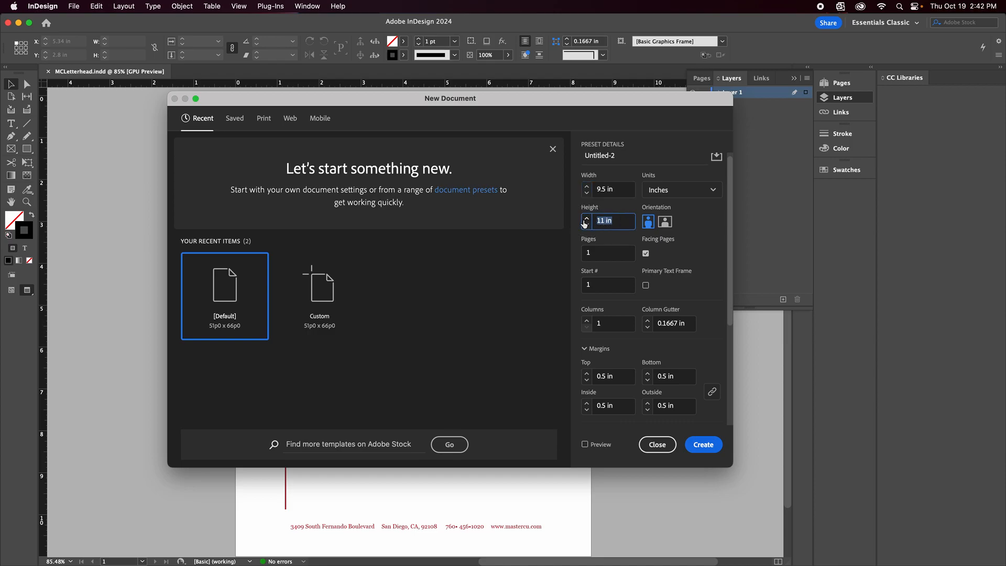
pyautogui.write('4.125')
# Reduce all four page margins of the new document to 0.25 in
pyautogui.scroll(-4, 645, 340)
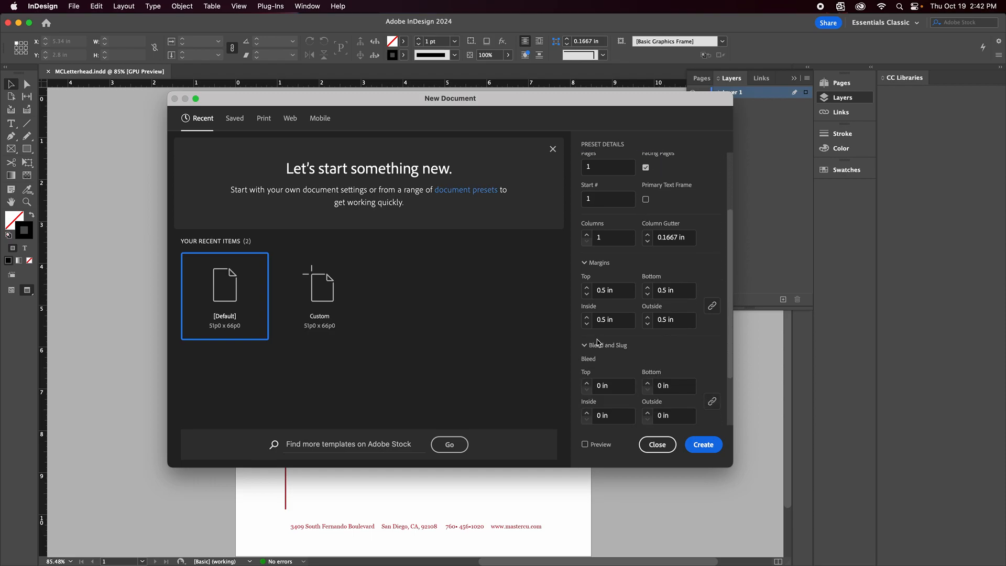
pyautogui.click(587, 294)
pyautogui.click(586, 295)
# Set the document to 2 pages without facing pages and create it
pyautogui.scroll(3, 587, 297)
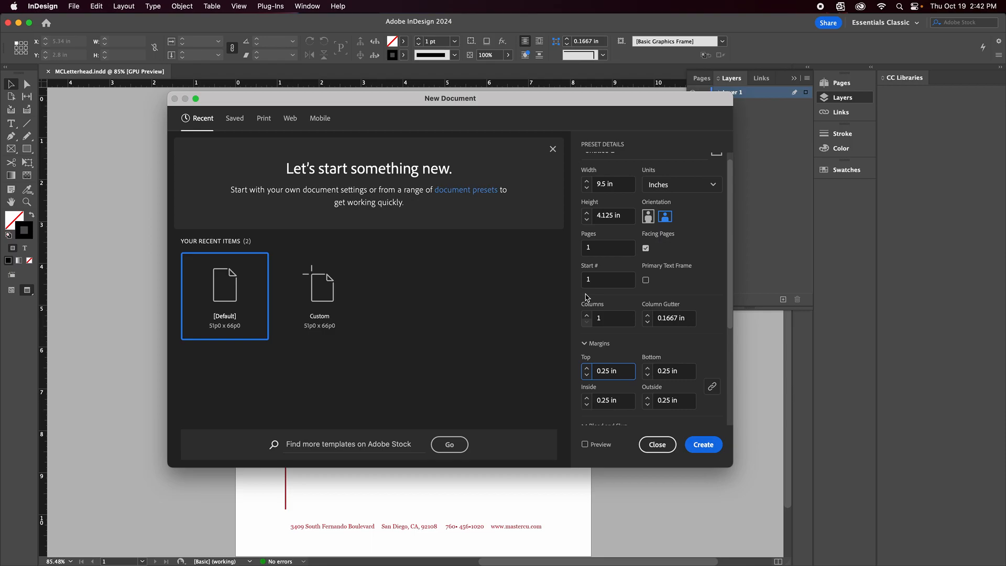
pyautogui.click(598, 249)
pyautogui.press('BackSpace')
pyautogui.write('2')
pyautogui.click(646, 250)
pyautogui.click(703, 445)
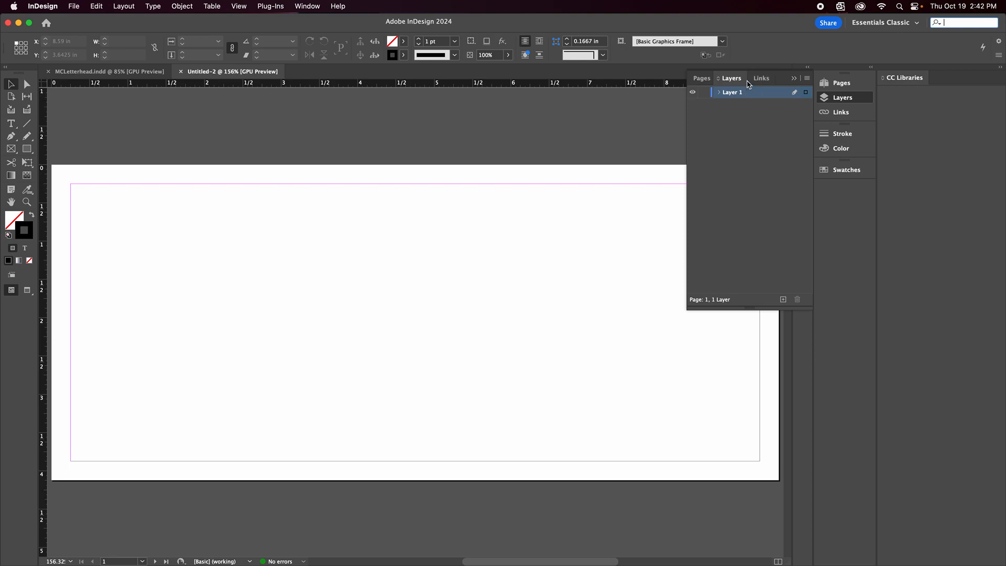
# Collapse the floating Layers panel so it does not cover the blank first page
pyautogui.click(794, 79)
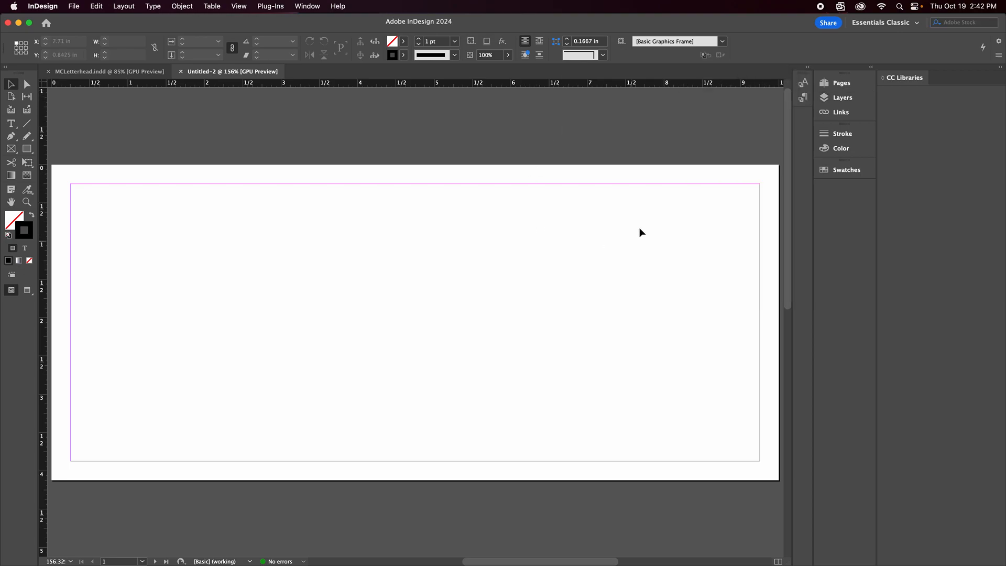
pyautogui.scroll(-3, 627, 299)
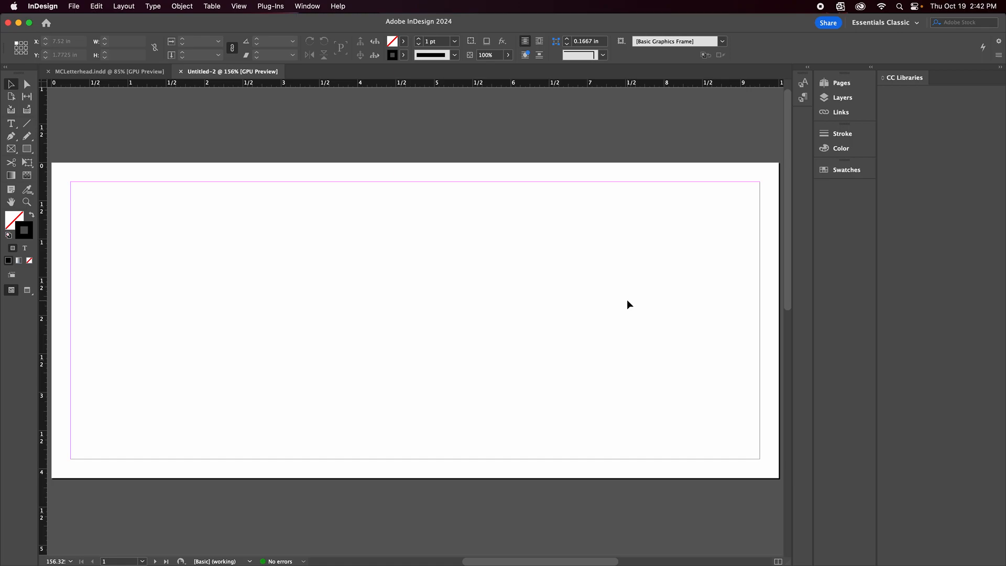
pyautogui.hscroll(-1, 627, 300)
pyautogui.scroll(1, 627, 300)
pyautogui.hscroll(1, 627, 300)
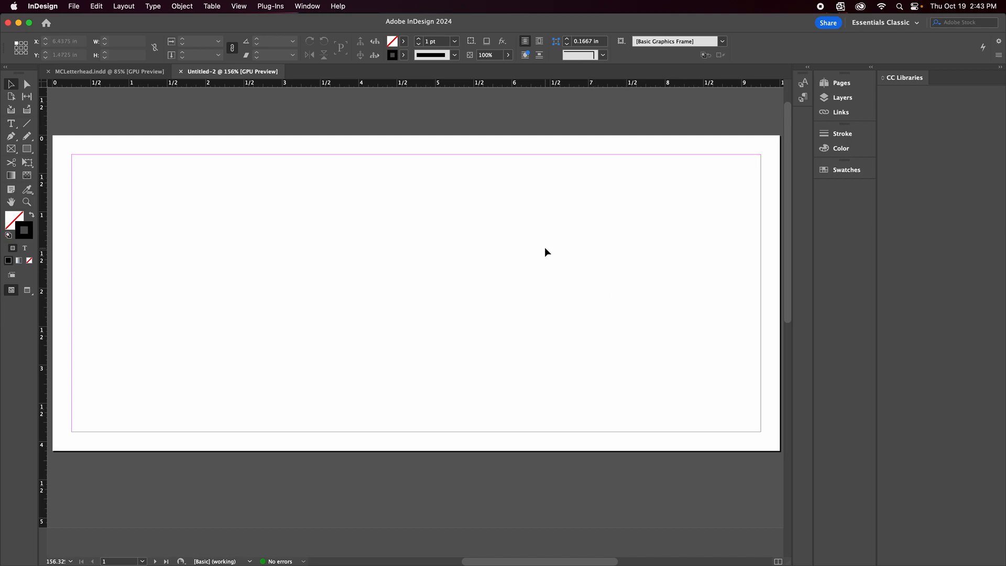
# Switch to Illustrator and copy the complete Master Cuisine logo artwork, including its curved lettering
pyautogui.press('super+v')
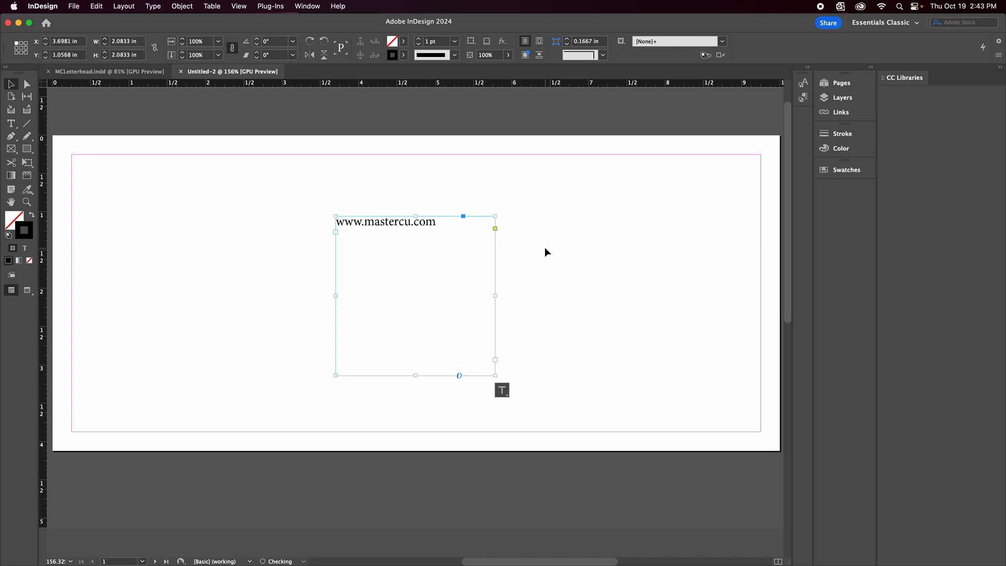
pyautogui.press('super+z')
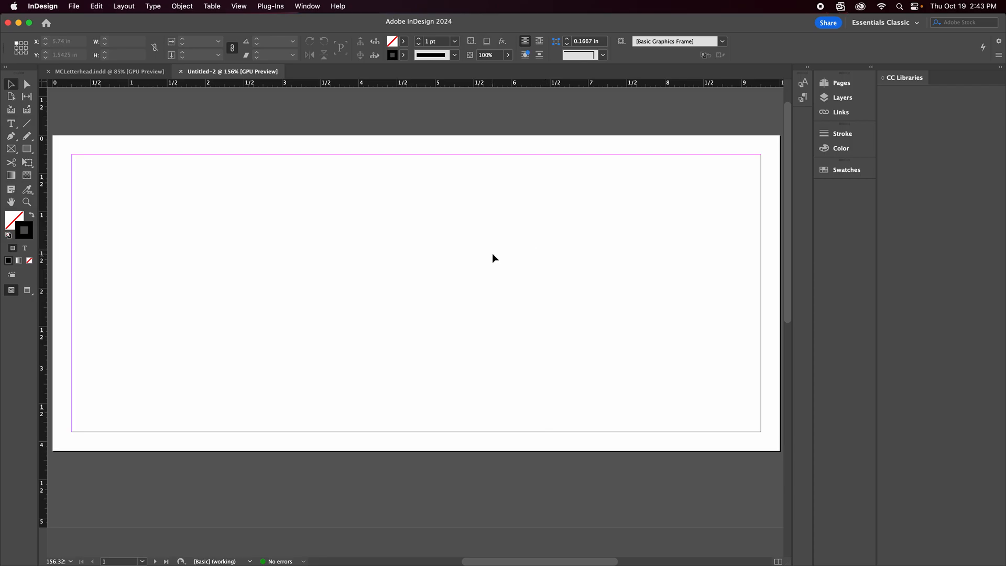
pyautogui.moveTo(1, 335)
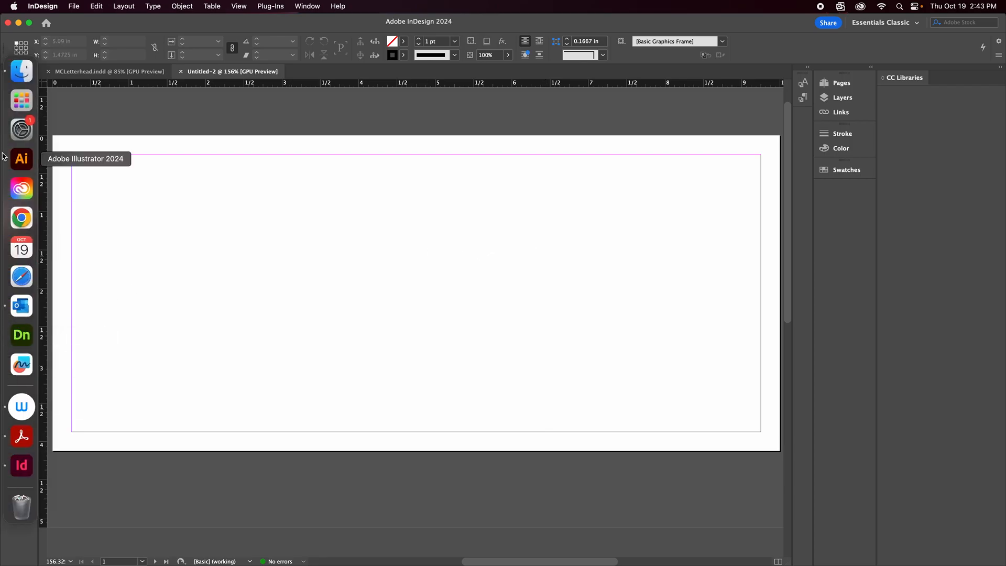
pyautogui.click(19, 162)
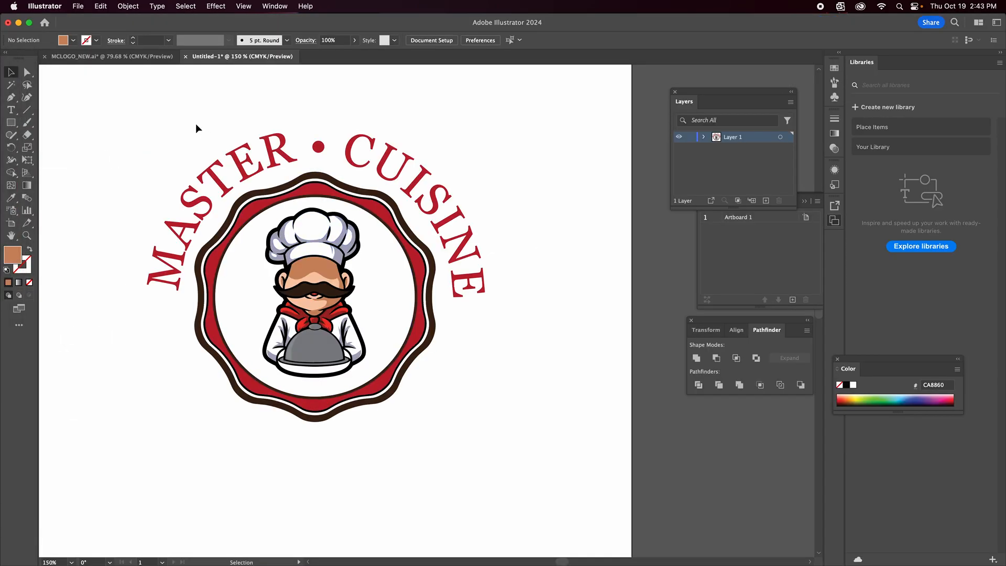
pyautogui.moveTo(136, 117); pyautogui.dragTo(527, 449)
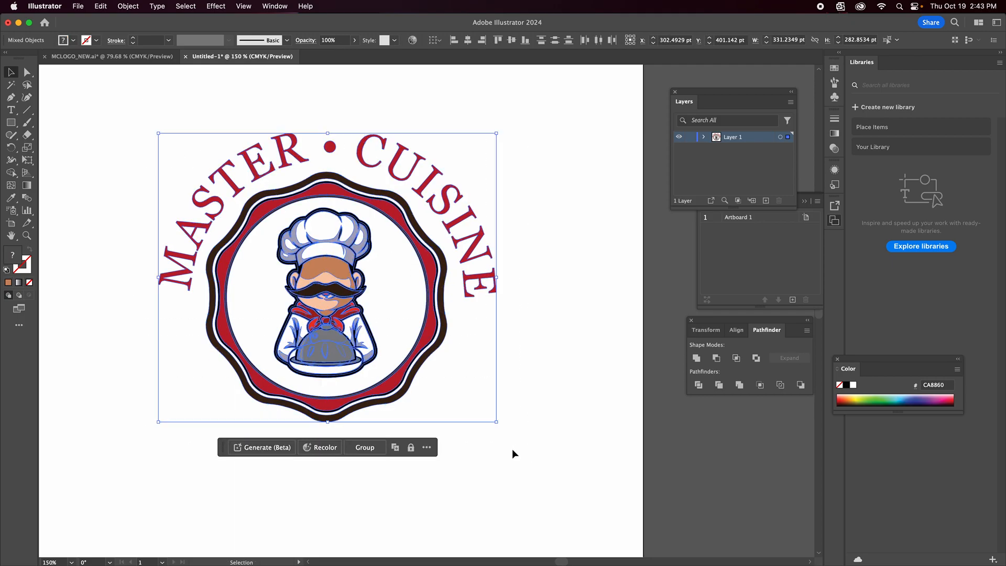
# Return to InDesign and paste the copied logo onto the first page of the new document
pyautogui.moveTo(5, 273)
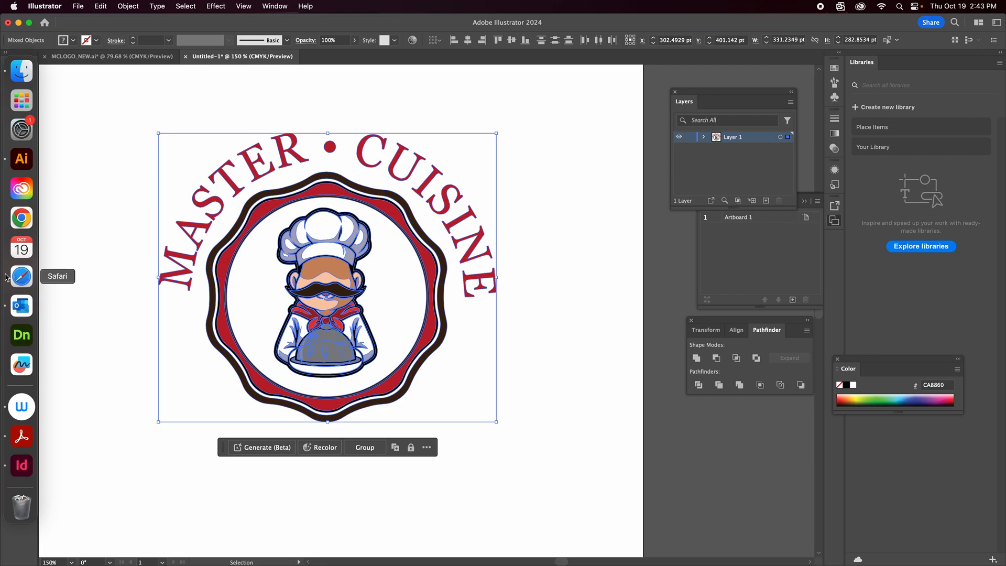
pyautogui.click(9, 466)
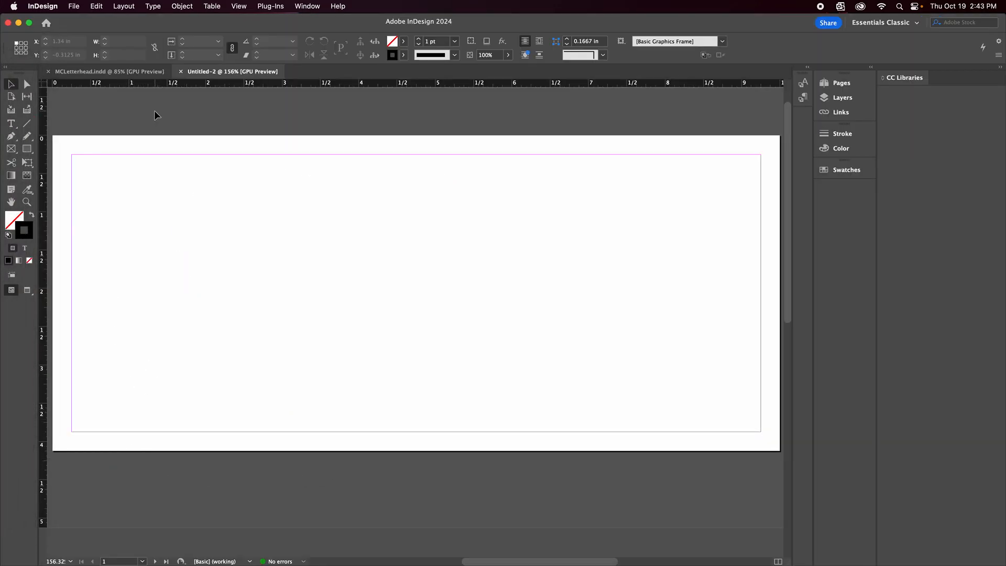
pyautogui.press('super+v')
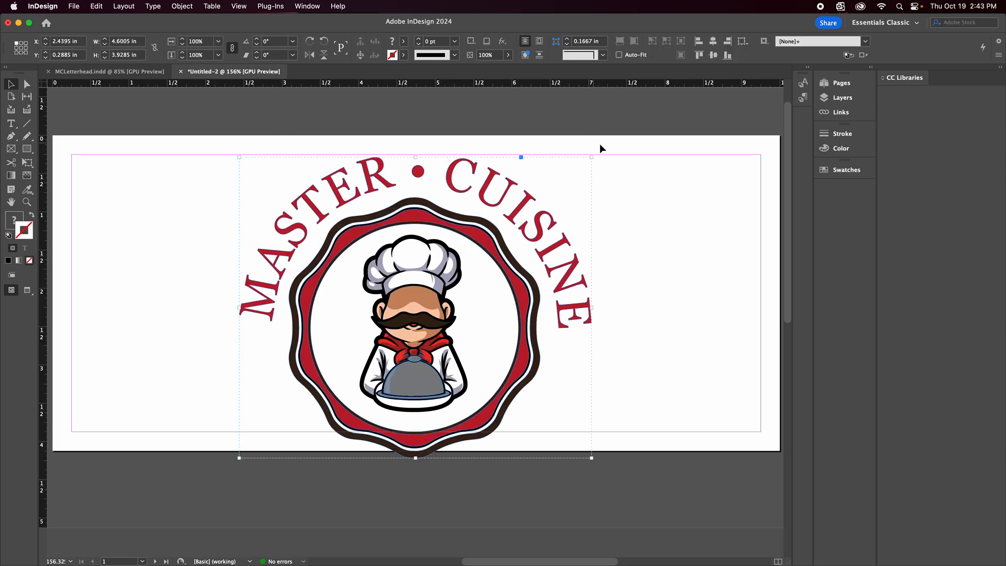
# Scale the logo down to about 1.66 by 1.41 in and place it in the page's upper-left margin corner
pyautogui.moveTo(591, 156); pyautogui.dragTo(247, 353)
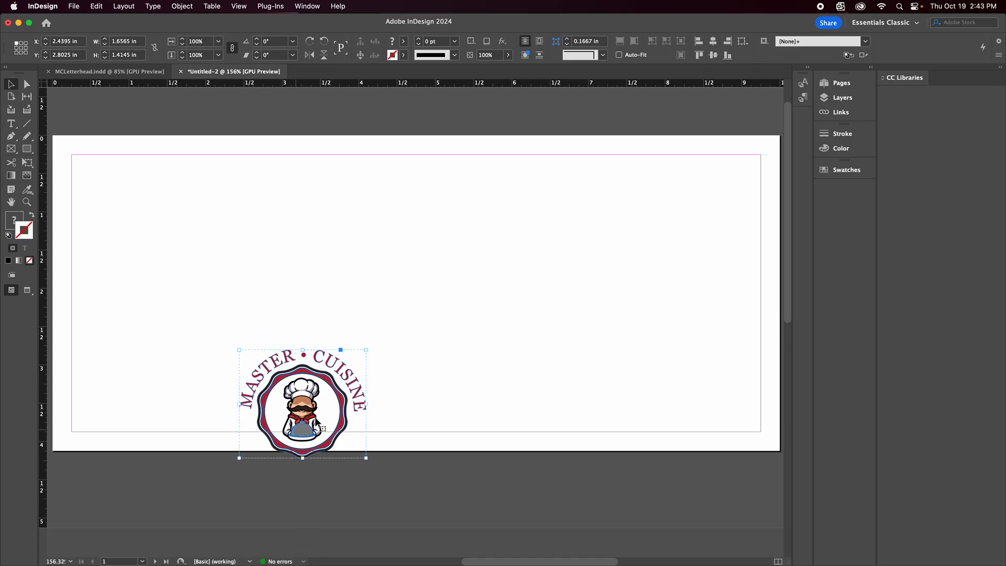
pyautogui.moveTo(341, 427); pyautogui.dragTo(178, 230)
pyautogui.click(275, 116)
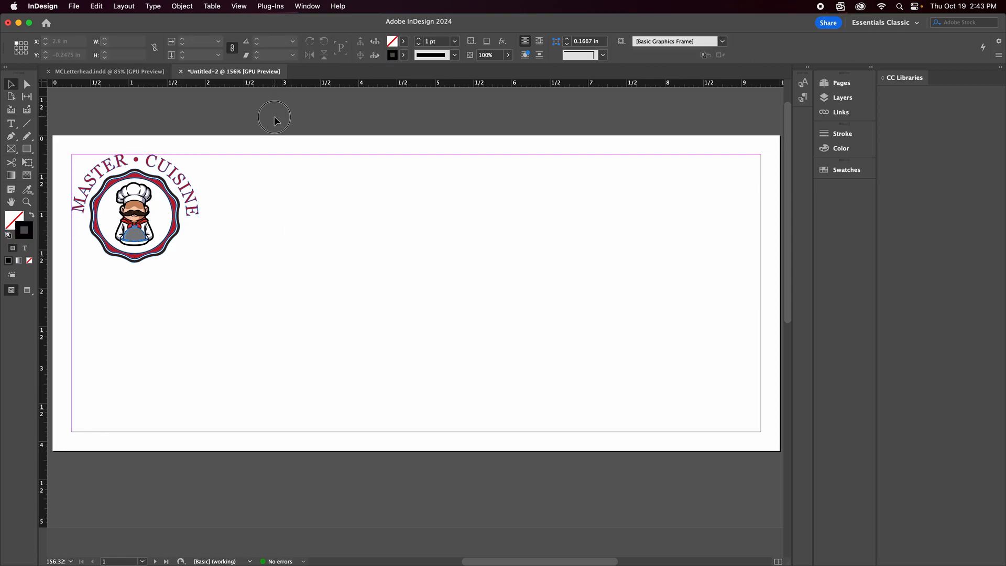
# Draw a black-filled, strokeless rectangle about 8.47 by 1.08 in and align it with the page's lower-right corner
pyautogui.click(27, 149)
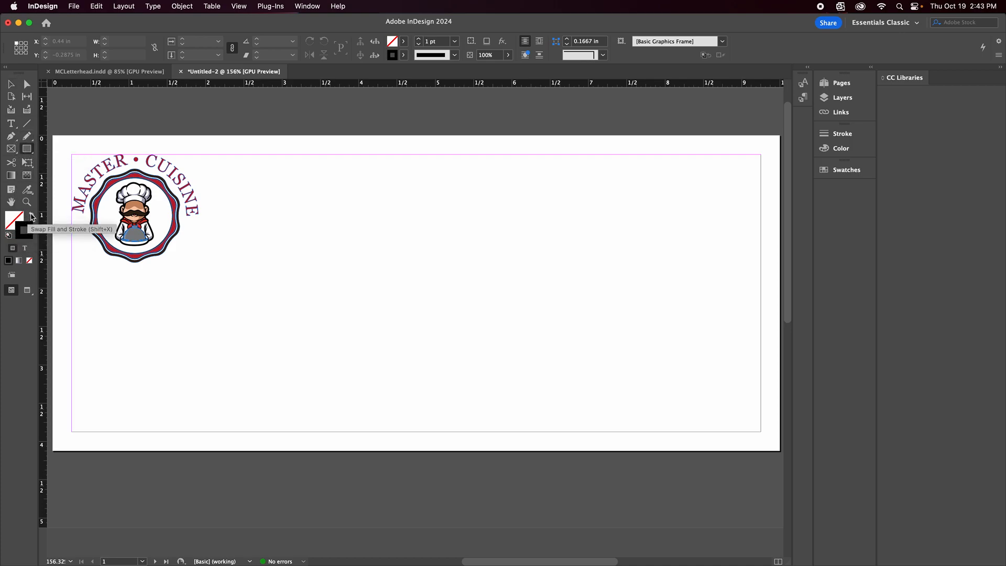
pyautogui.hotkey('shift', 'x')
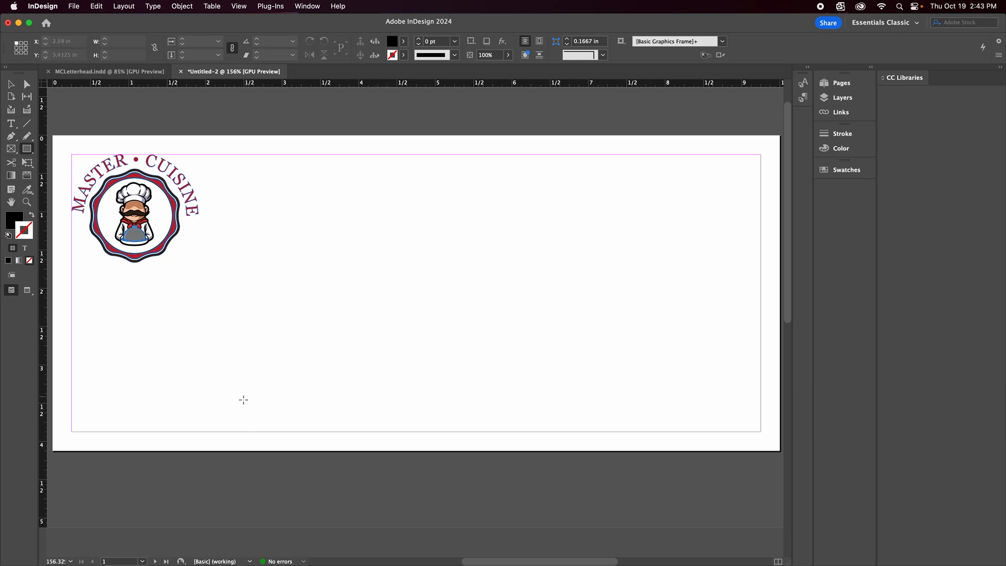
pyautogui.moveTo(111, 364); pyautogui.dragTo(712, 448)
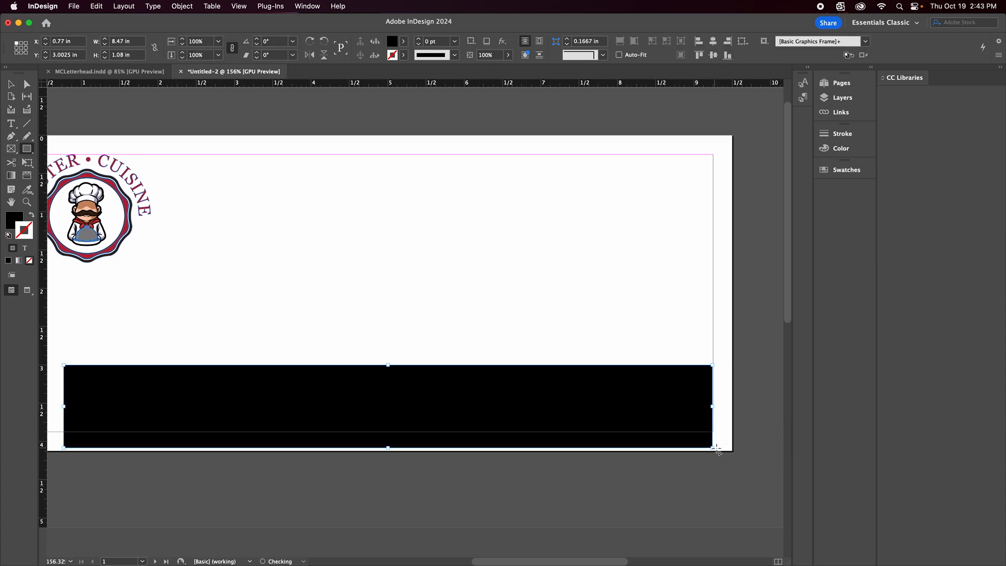
pyautogui.click(10, 83)
pyautogui.moveTo(355, 413)
pyautogui.mouseDown()
pyautogui.moveTo(393, 435)
pyautogui.moveTo(372, 419)
pyautogui.mouseUp()
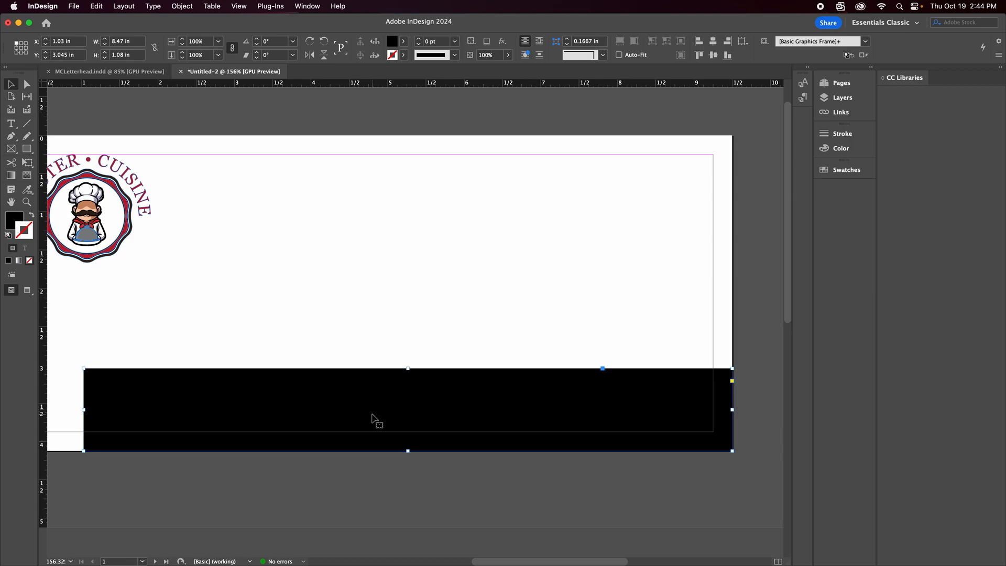
# Draw a second black rectangle about 1.05 by 1.41 in in the page's upper-right corner
pyautogui.scroll(2, 395, 203)
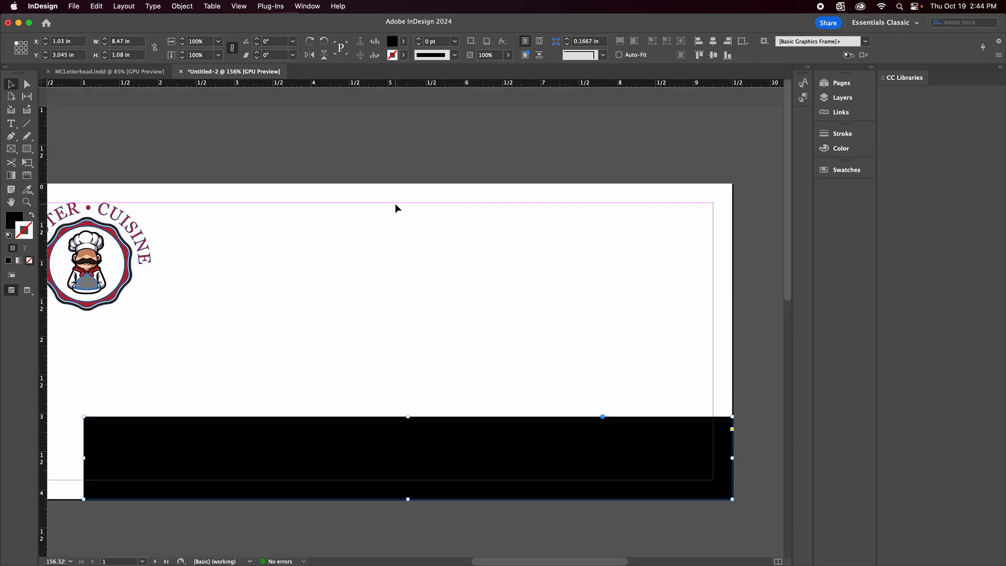
pyautogui.hscroll(-1, 395, 204)
pyautogui.click(644, 220)
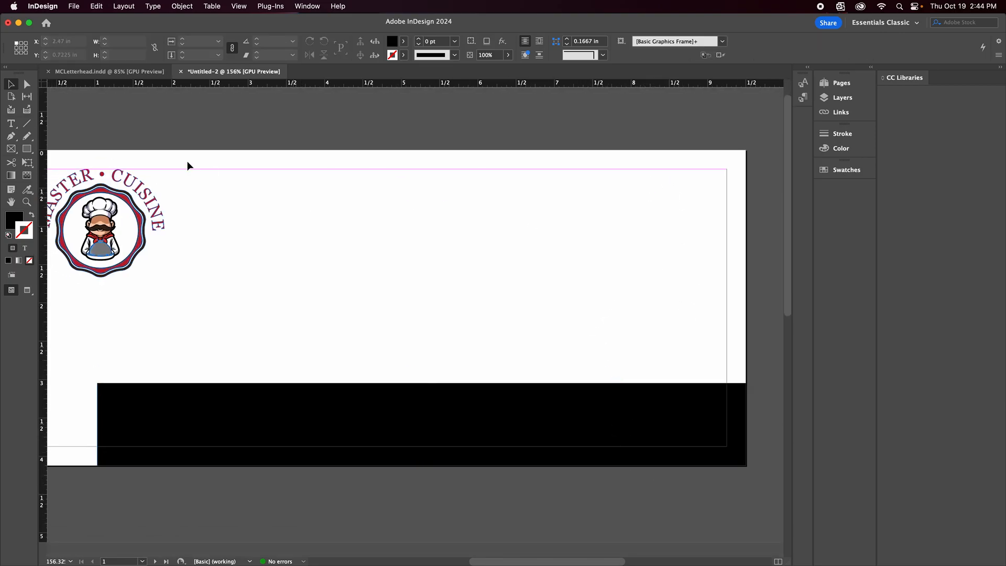
pyautogui.press('m')
pyautogui.moveTo(668, 152); pyautogui.dragTo(749, 261)
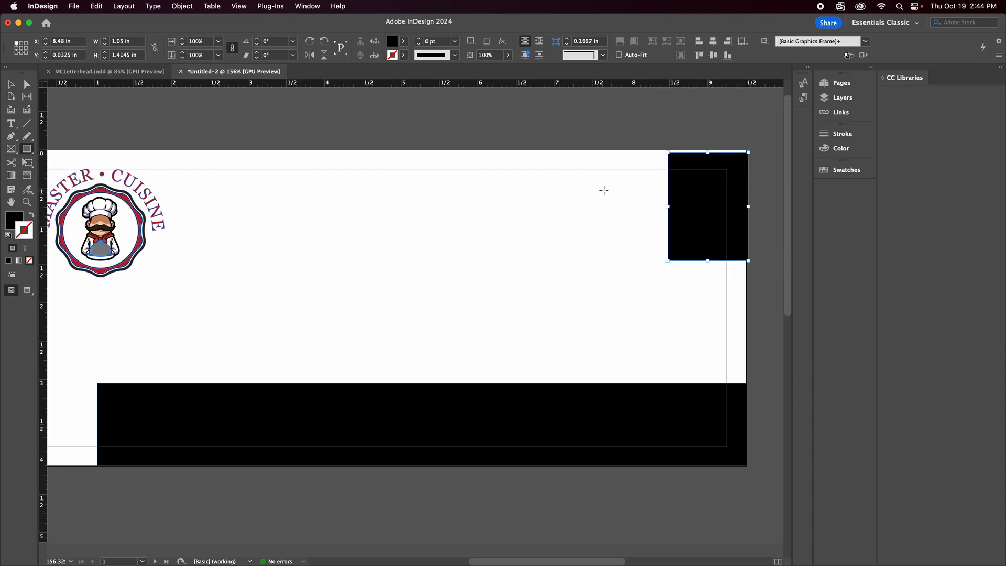
pyautogui.hscroll(-5, 603, 190)
pyautogui.hscroll(3, 603, 191)
pyautogui.scroll(2, 603, 191)
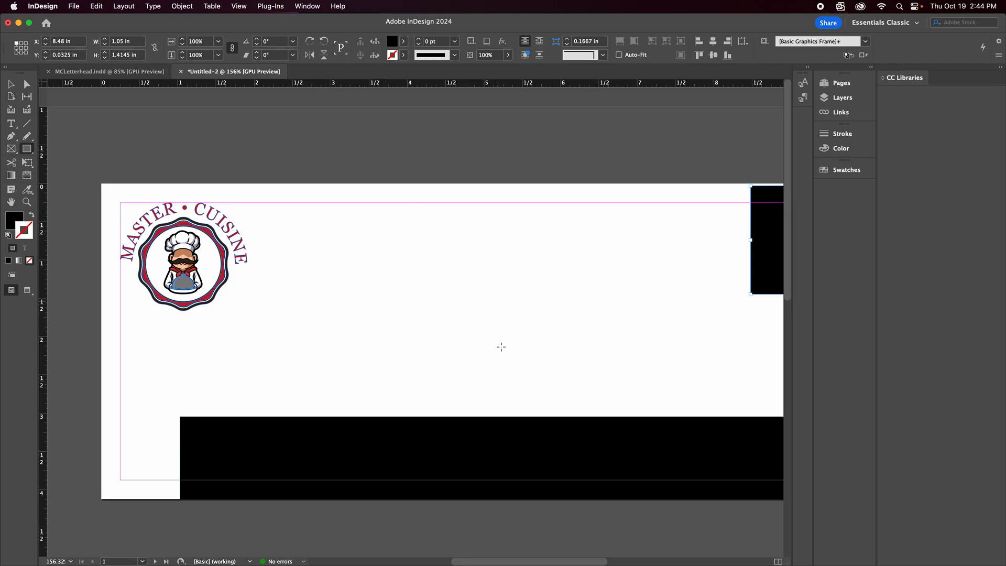
pyautogui.hscroll(5, 448, 321)
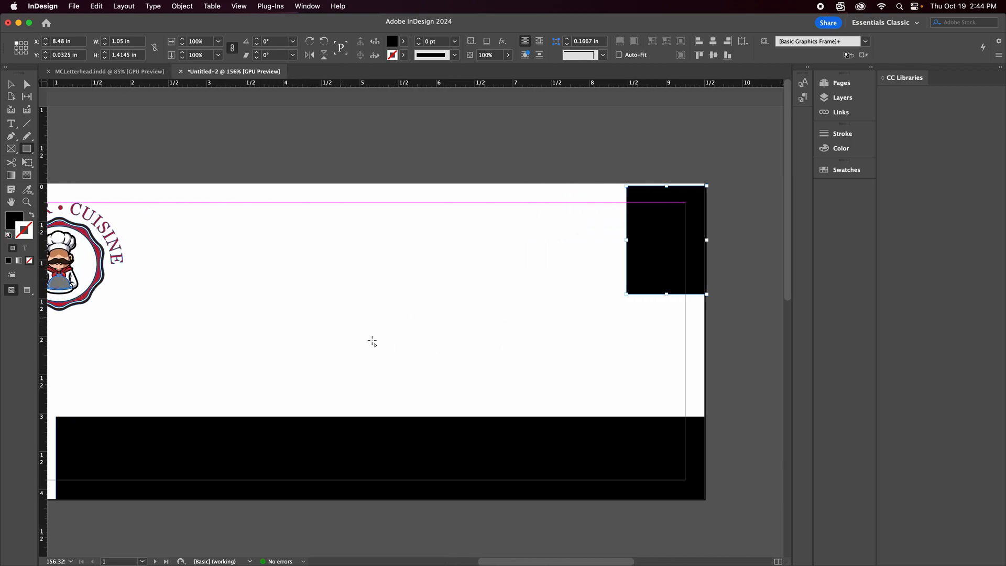
pyautogui.hscroll(-5, 371, 333)
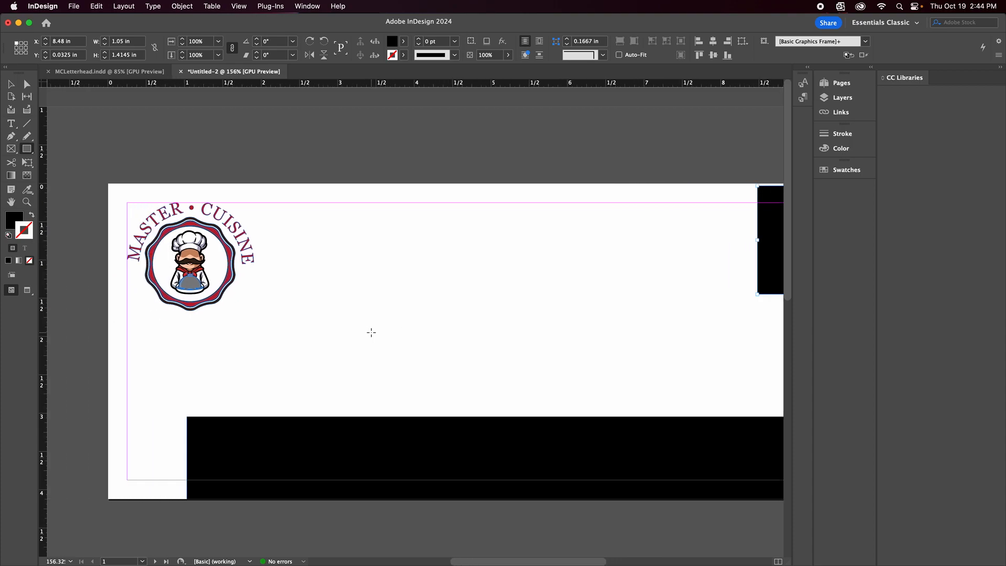
pyautogui.hscroll(5, 371, 333)
pyautogui.hscroll(-3, 372, 333)
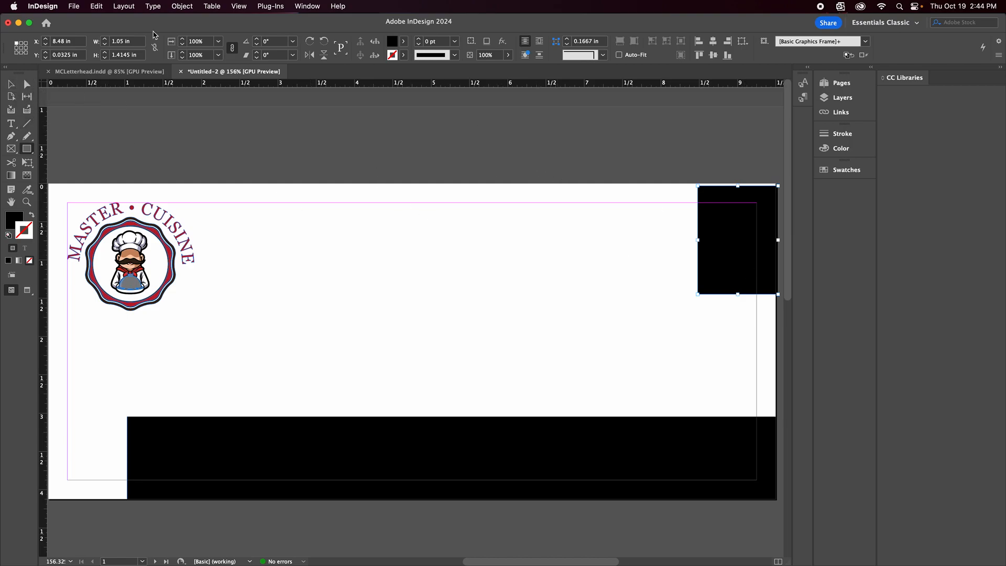
# Delete the black rectangles blocking out the envelope's upper-right corner and bottom area
pyautogui.click(11, 84)
pyautogui.press('Delete')
pyautogui.click(559, 478)
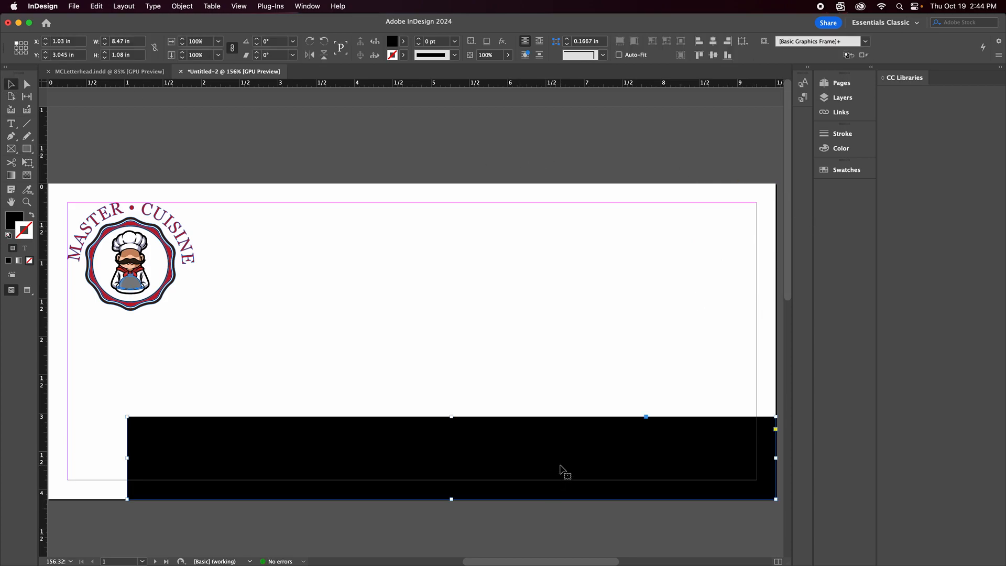
pyautogui.press('Delete')
pyautogui.hscroll(-3, 498, 268)
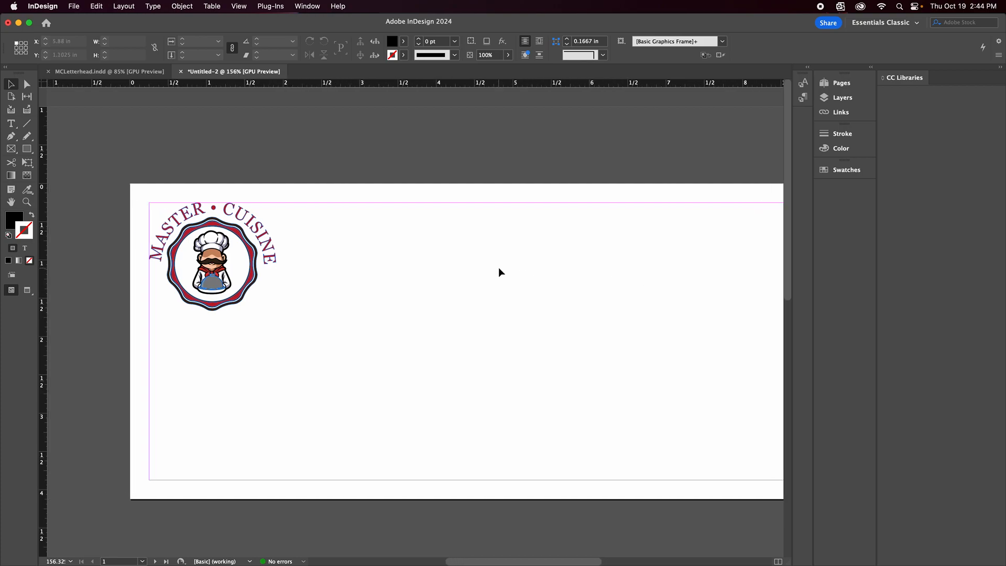
# Scale the logo down proportionally to about 0.79 by 0.67 in, keeping it in the upper-left margin corner
pyautogui.click(217, 281)
pyautogui.moveTo(236, 311); pyautogui.dragTo(162, 254)
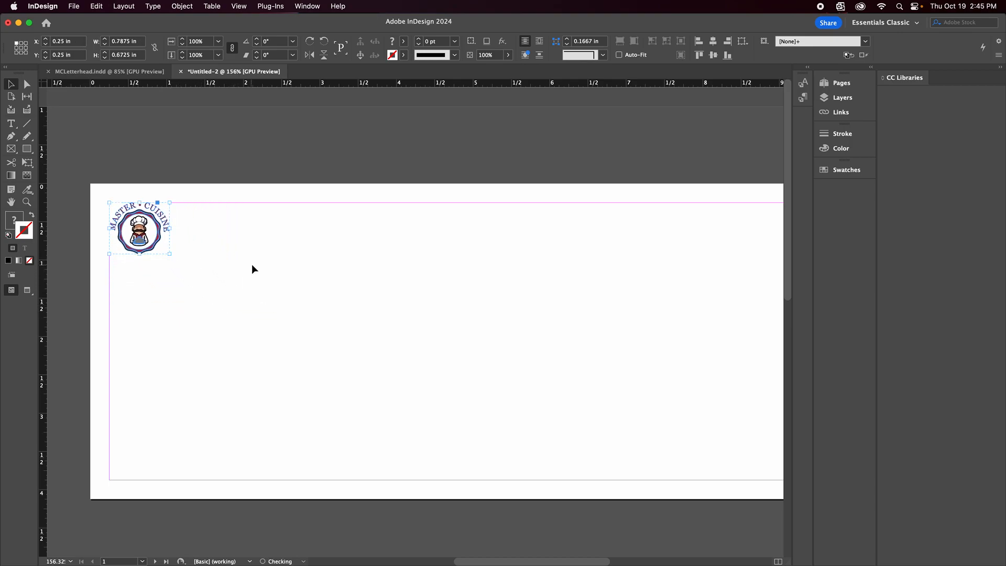
pyautogui.click(252, 264)
pyautogui.press('w')
pyautogui.press('w')
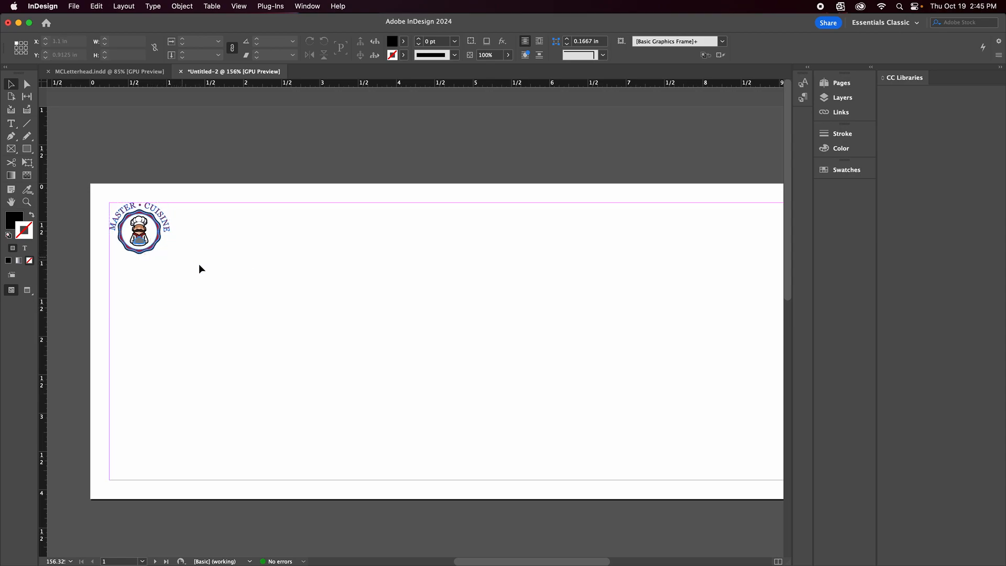
pyautogui.hscroll(2, 90, 158)
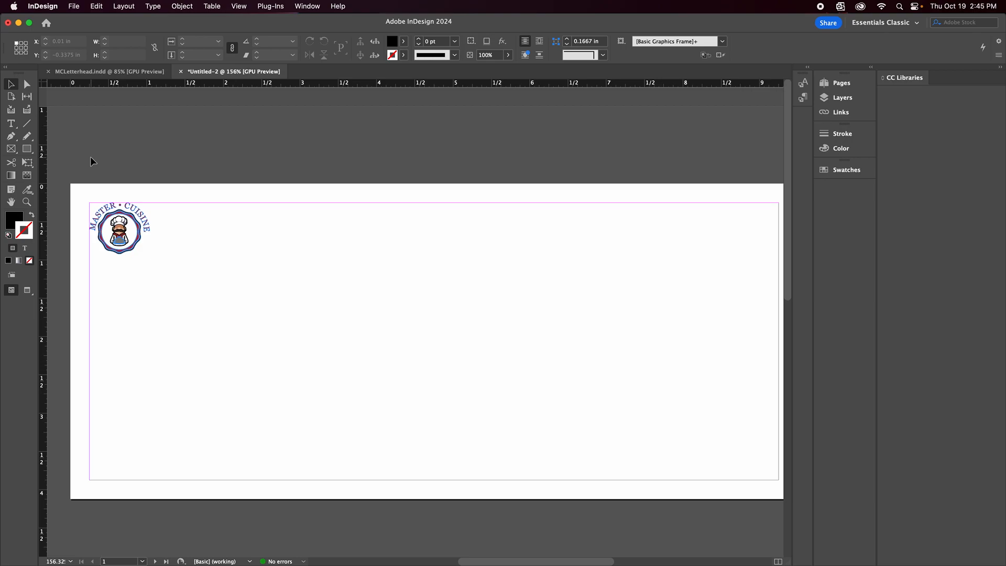
pyautogui.click(24, 149)
pyautogui.moveTo(117, 257); pyautogui.dragTo(118, 468)
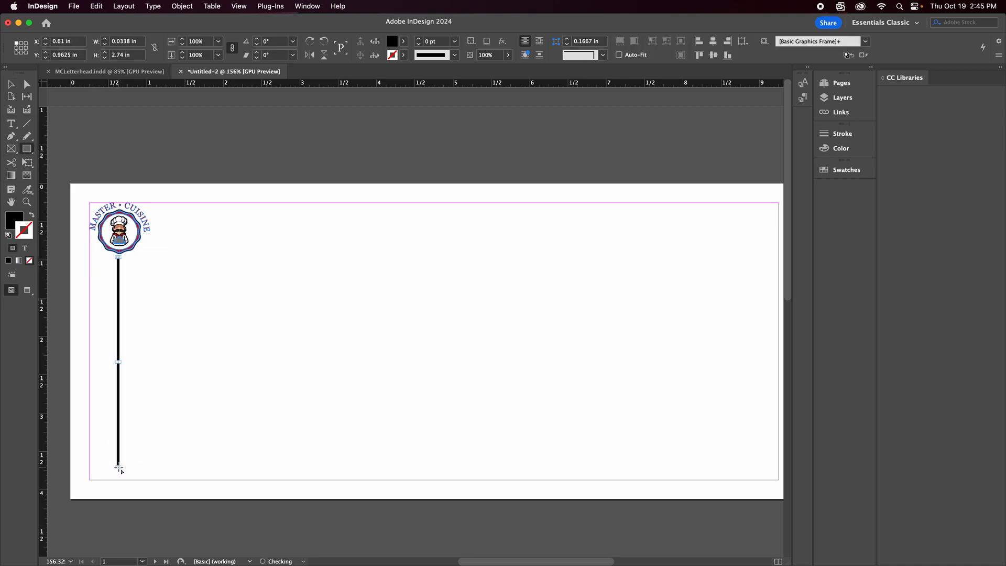
pyautogui.click(10, 85)
pyautogui.click(176, 131)
pyautogui.click(120, 340)
pyautogui.press('Delete')
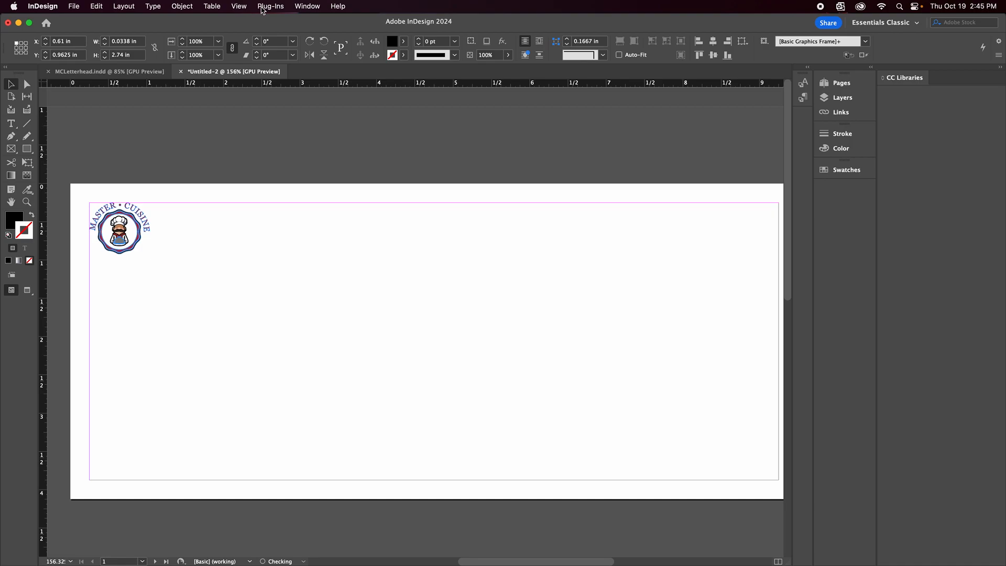
# Draw a straight vertical line about 2.6 in long centered below the logo and give it a dark red stroke
pyautogui.click(29, 124)
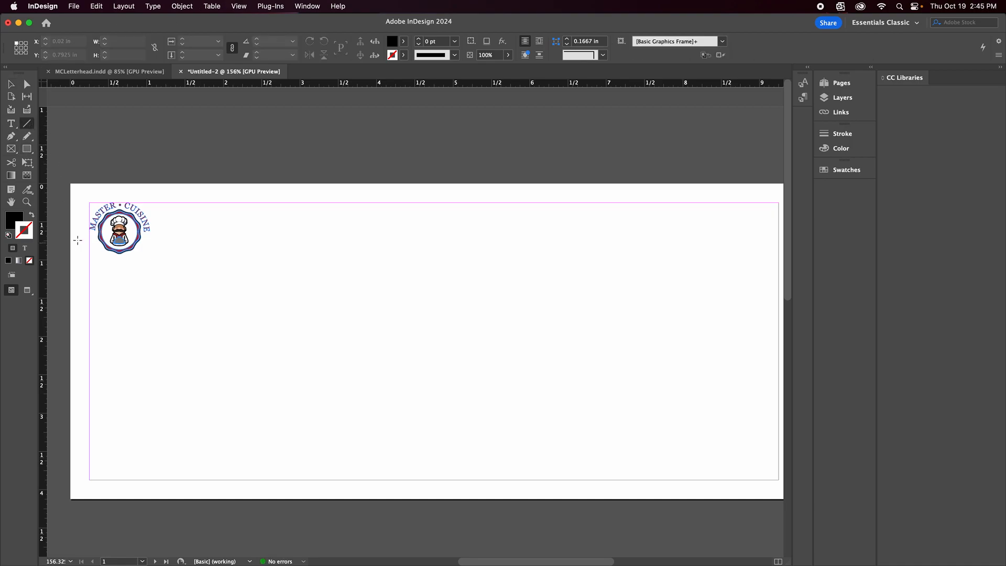
pyautogui.moveTo(119, 263); pyautogui.dragTo(119, 460)
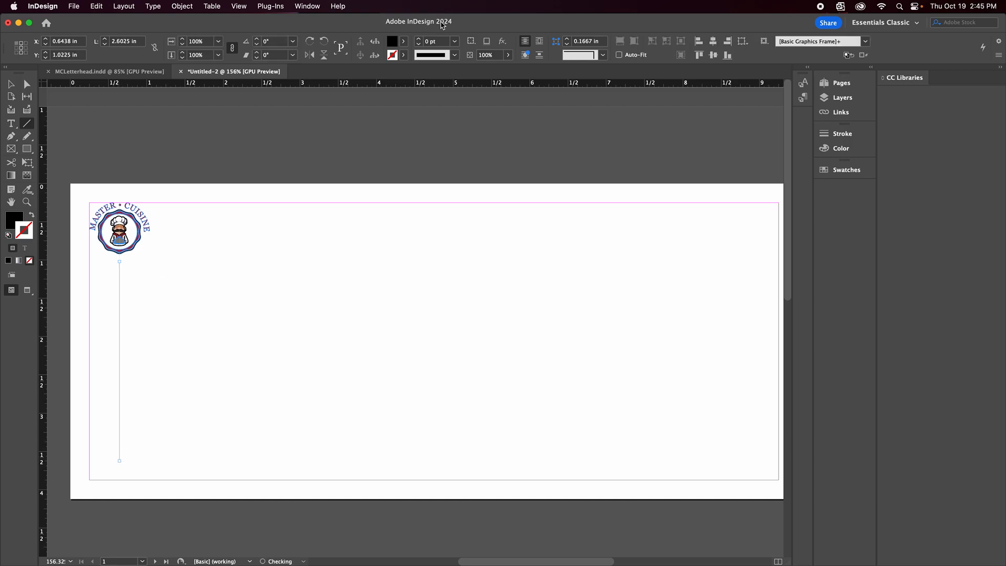
pyautogui.click(404, 55)
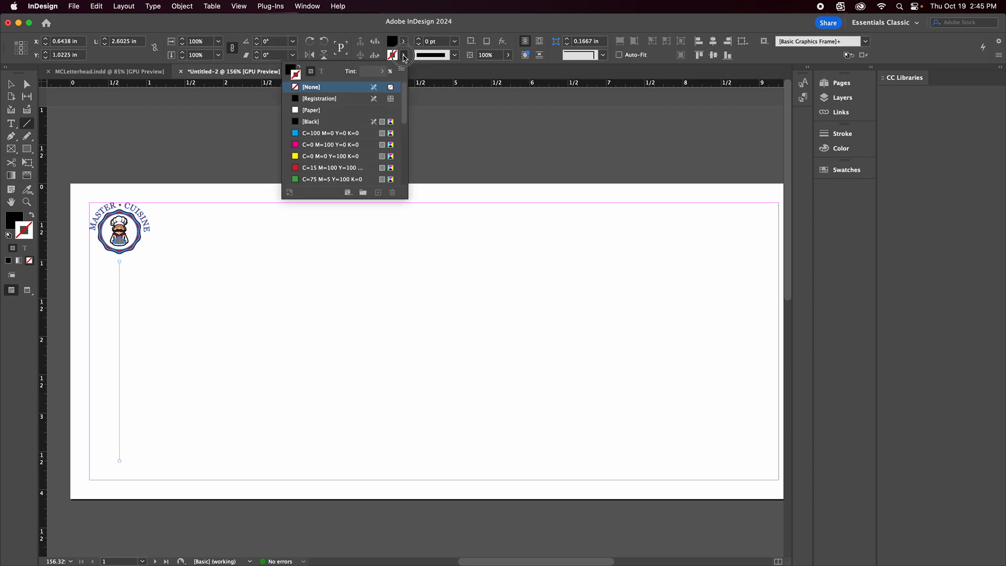
pyautogui.scroll(-3, 324, 160)
pyautogui.scroll(4, 324, 160)
pyautogui.scroll(5, 322, 160)
pyautogui.scroll(-4, 318, 144)
pyautogui.scroll(-2, 318, 143)
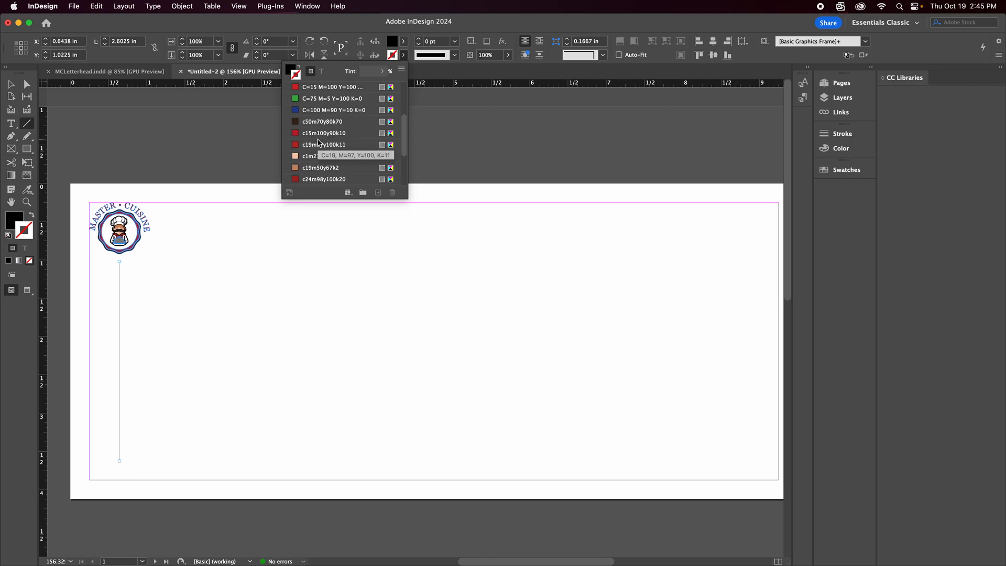
pyautogui.click(296, 168)
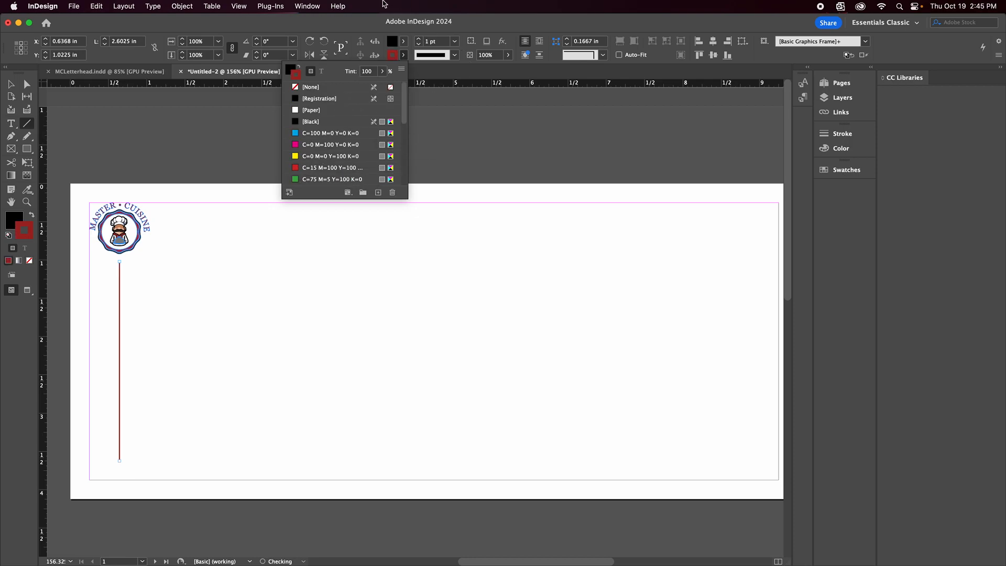
# Set the vertical line's fill to None and its stroke weight to 2 pt, and preview the page
pyautogui.click(403, 42)
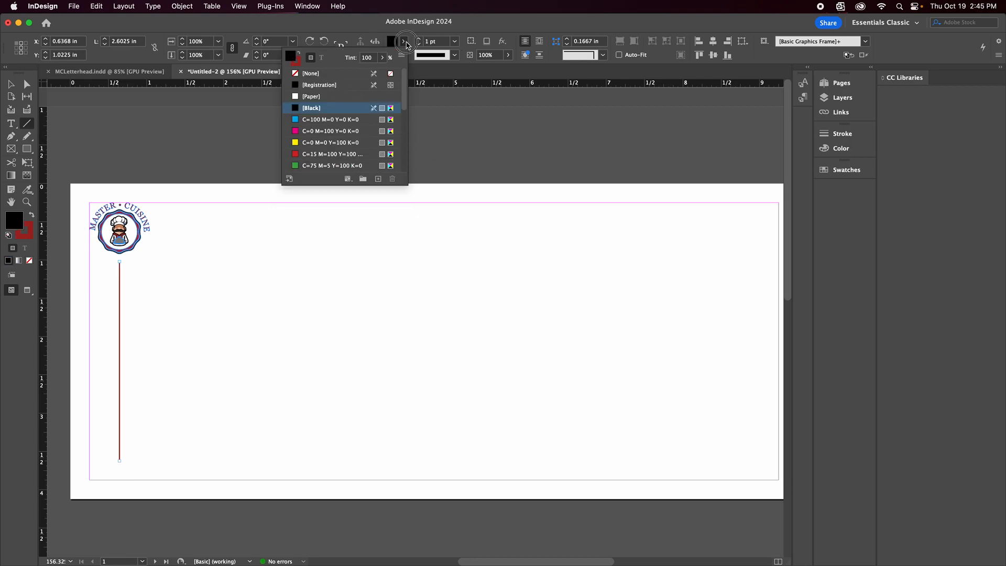
pyautogui.click(299, 74)
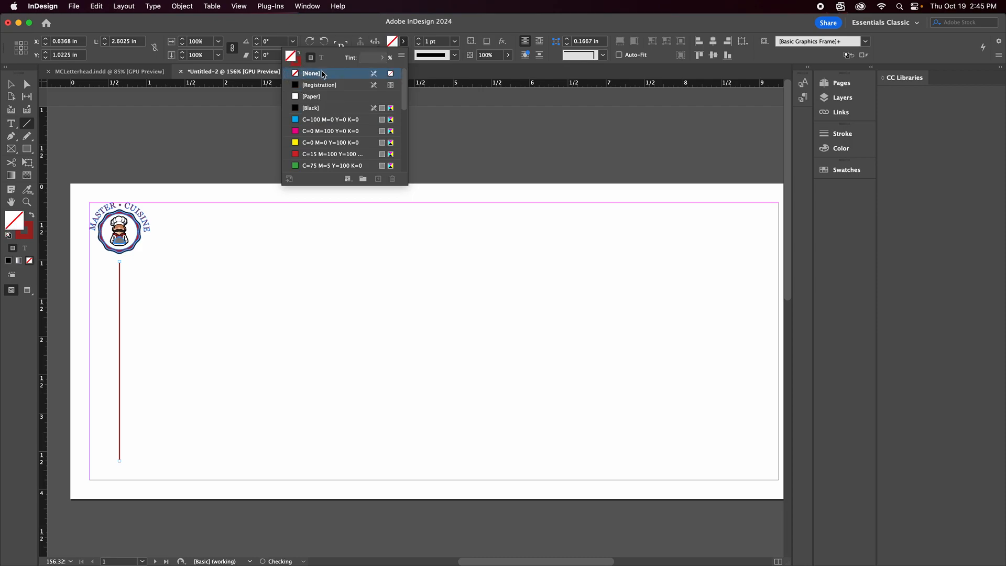
pyautogui.click(418, 38)
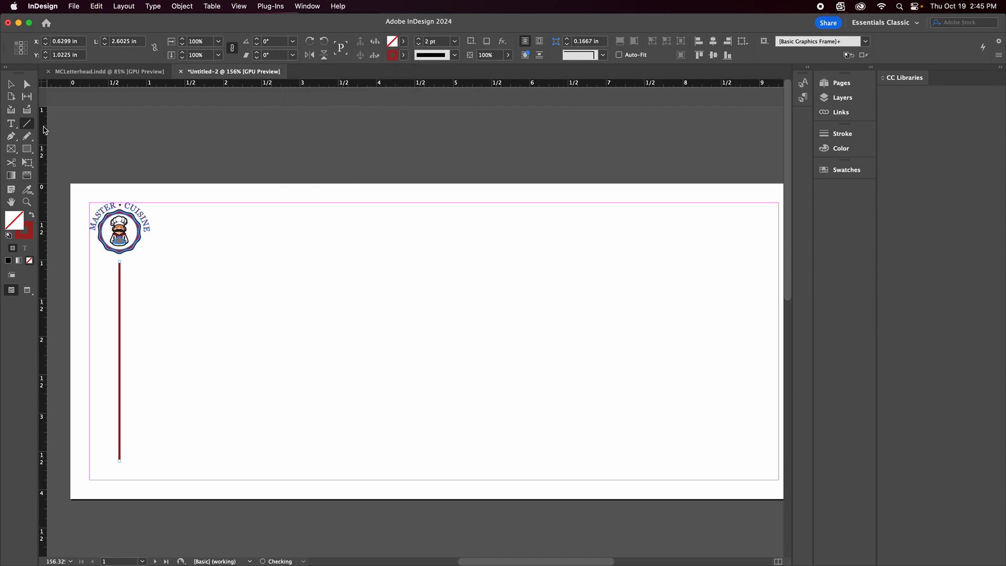
pyautogui.click(11, 84)
pyautogui.click(82, 133)
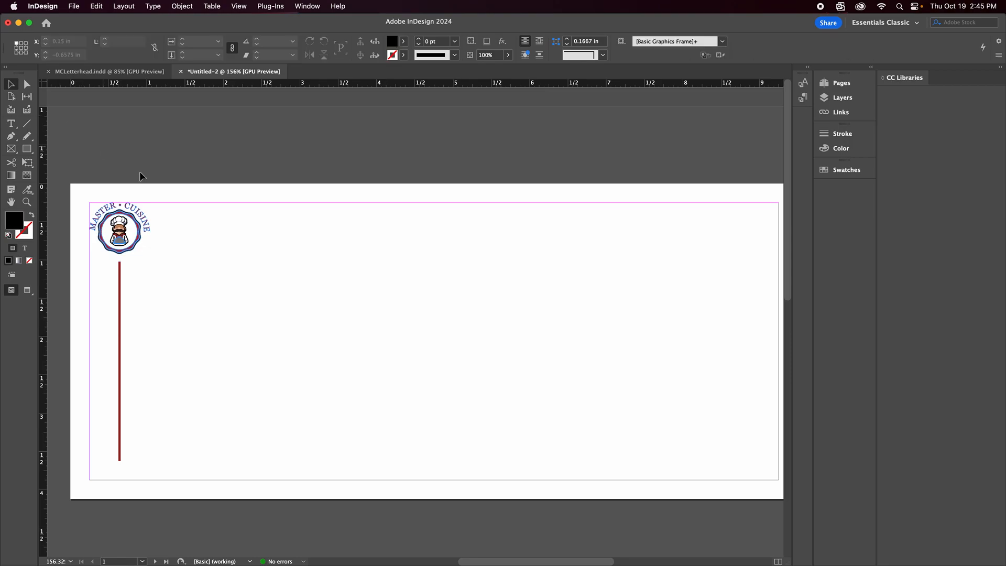
pyautogui.click(27, 291)
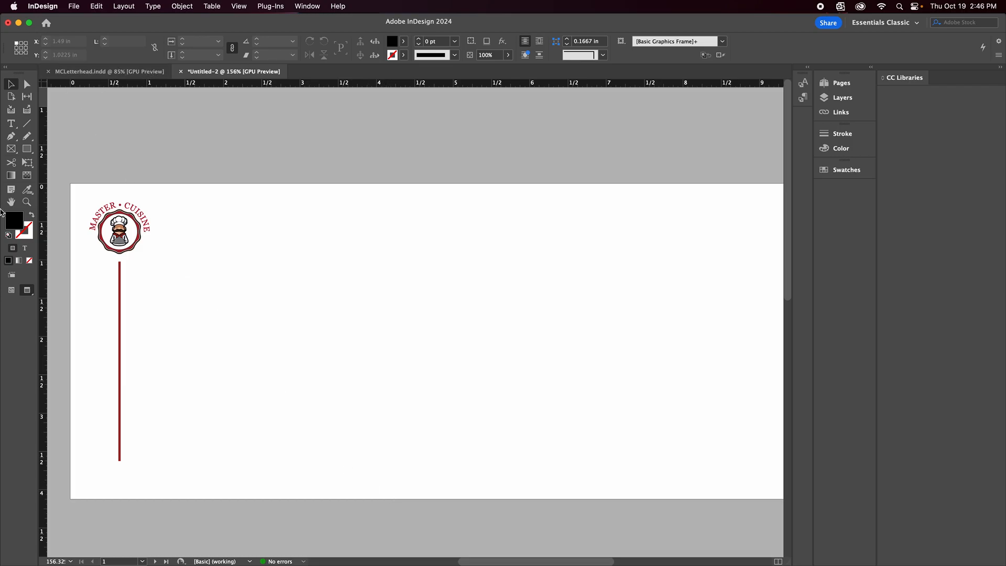
# Switch to Acrobat, open the MASTER CUISINE PDF, and copy the slogan "Small company, Big taste"
pyautogui.moveTo(3, 250)
pyautogui.click(20, 436)
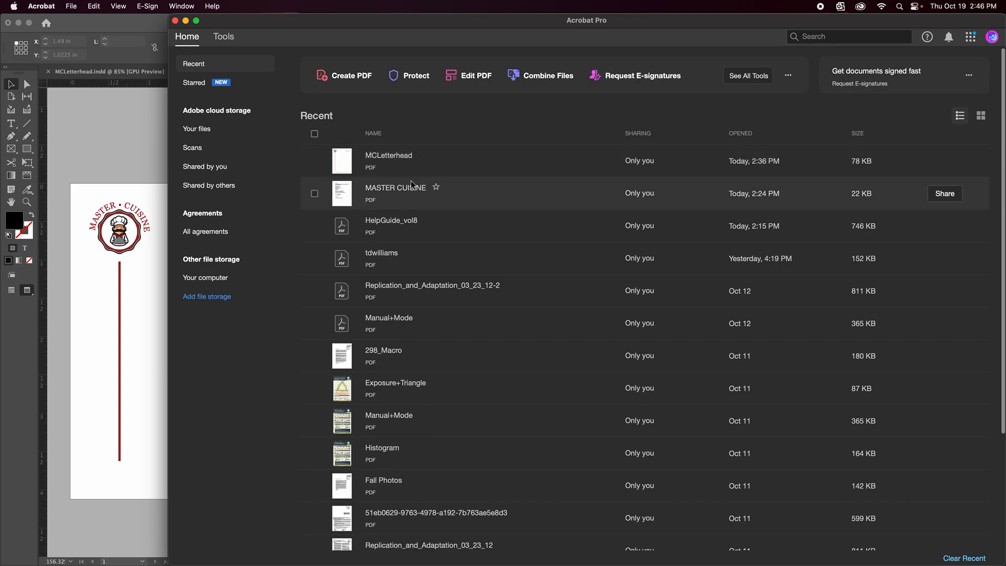
pyautogui.click(408, 181)
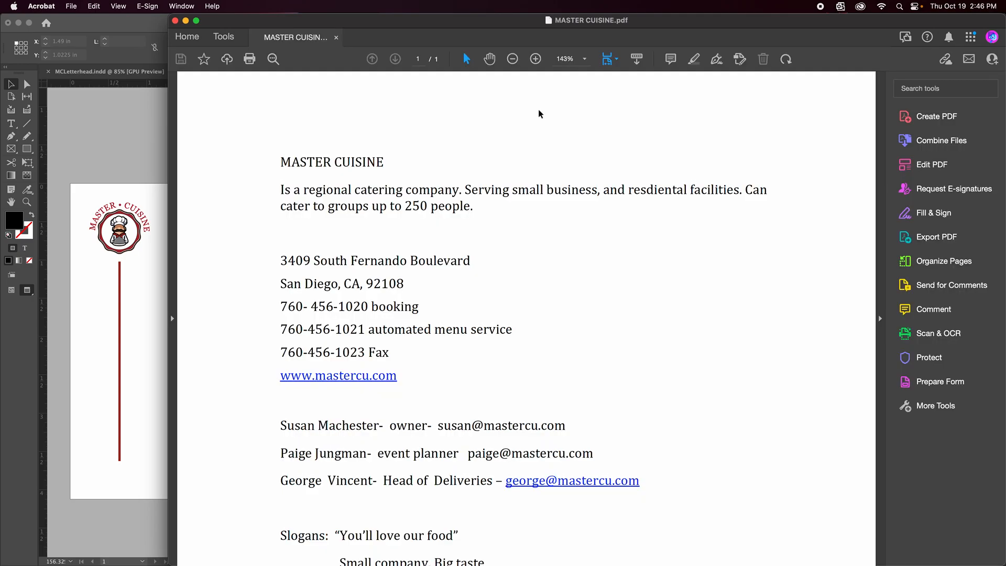
pyautogui.scroll(-5, 550, 262)
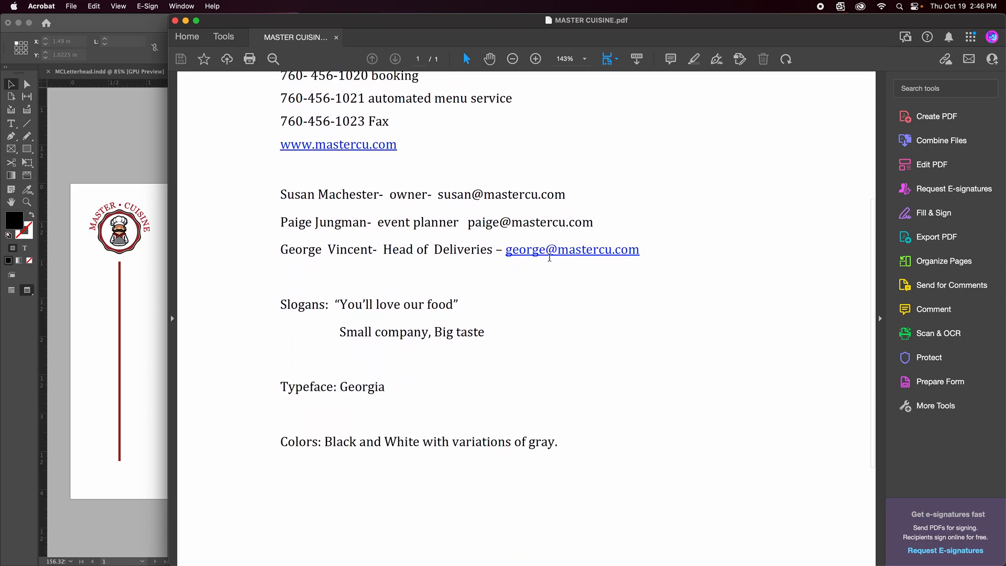
pyautogui.scroll(-1, 399, 228)
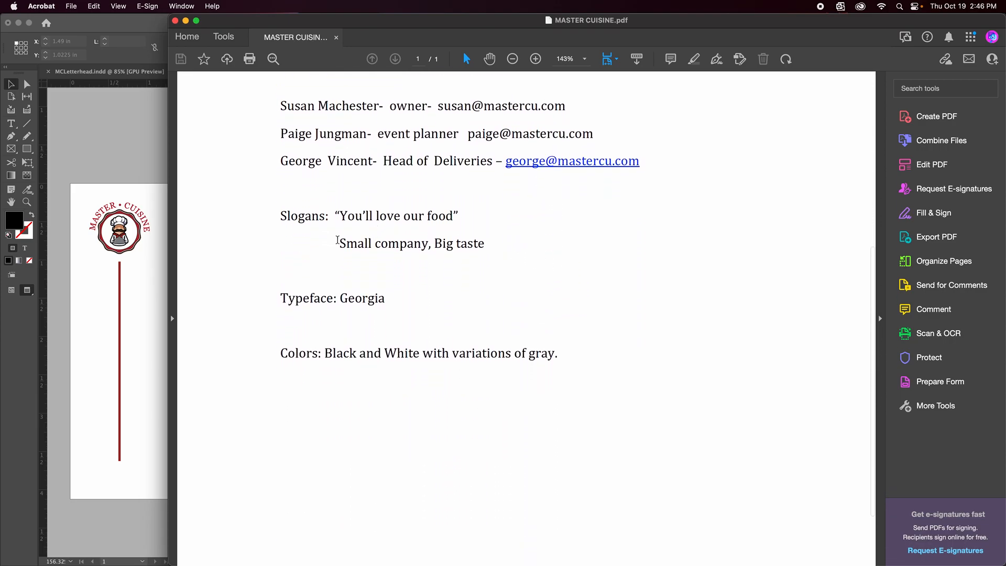
pyautogui.moveTo(341, 243); pyautogui.dragTo(467, 241)
pyautogui.press('super+c')
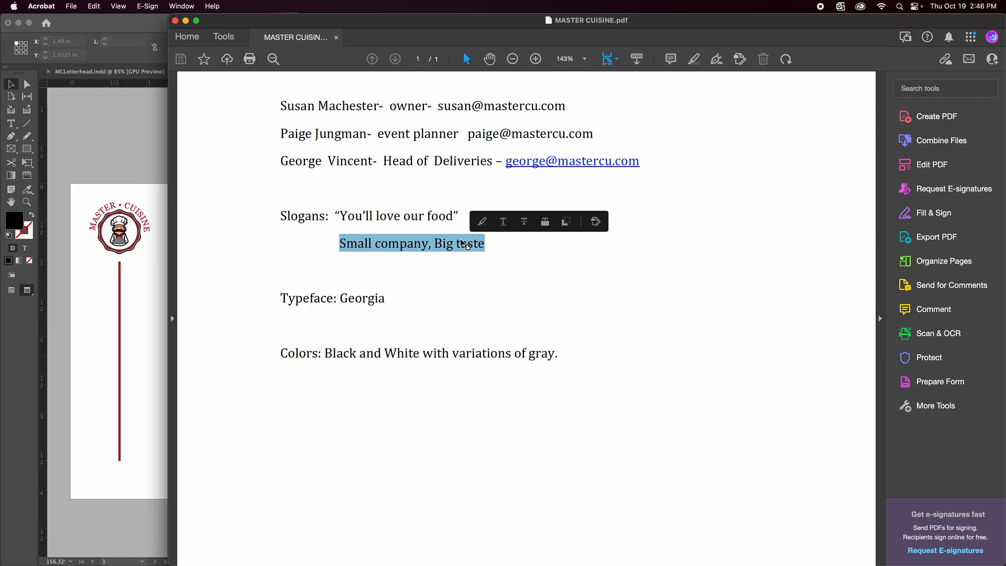
# Back in InDesign, shorten the line's lower end slightly and paste the slogan into a text frame about 1.68 by 0.24 in beneath it
pyautogui.click(99, 431)
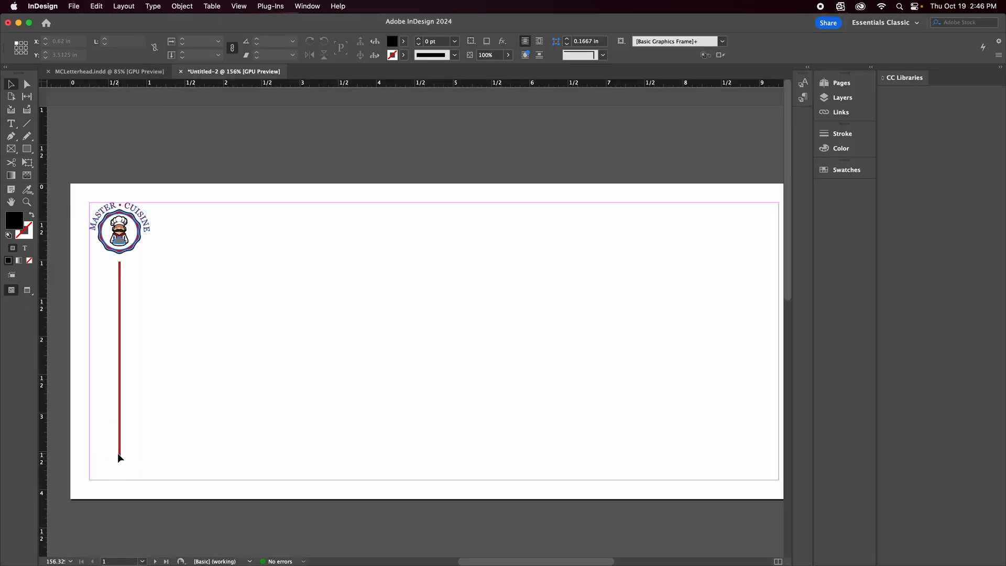
pyautogui.moveTo(119, 458); pyautogui.dragTo(217, 473)
pyautogui.click(11, 123)
pyautogui.press('super+v')
pyautogui.scroll(-5, 131, 343)
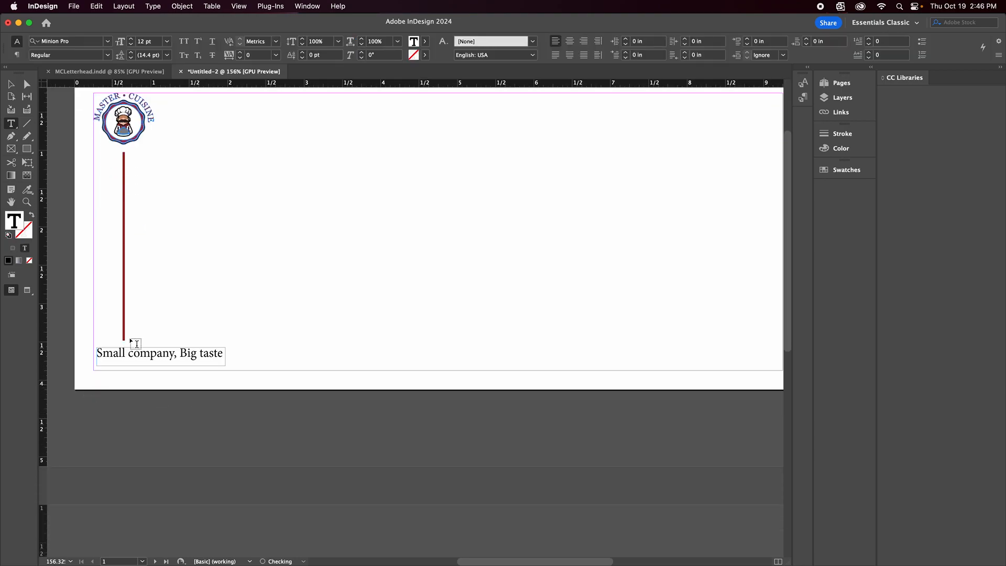
pyautogui.scroll(5, 142, 260)
# Set the slogan text to Georgia Italic at 9 pt
pyautogui.moveTo(242, 465); pyautogui.dragTo(100, 457)
pyautogui.click(88, 40)
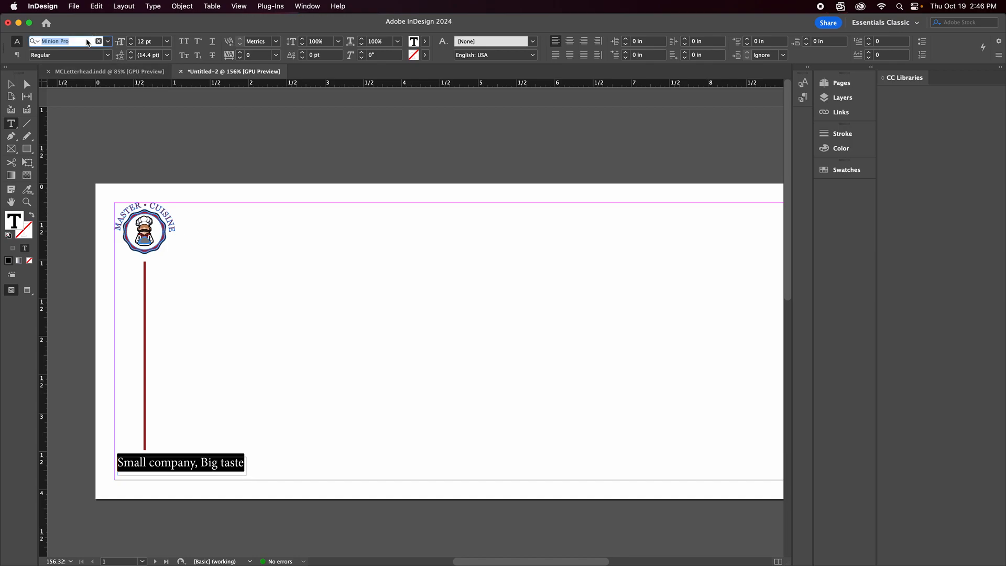
pyautogui.press('BackSpace')
pyautogui.write('Geo')
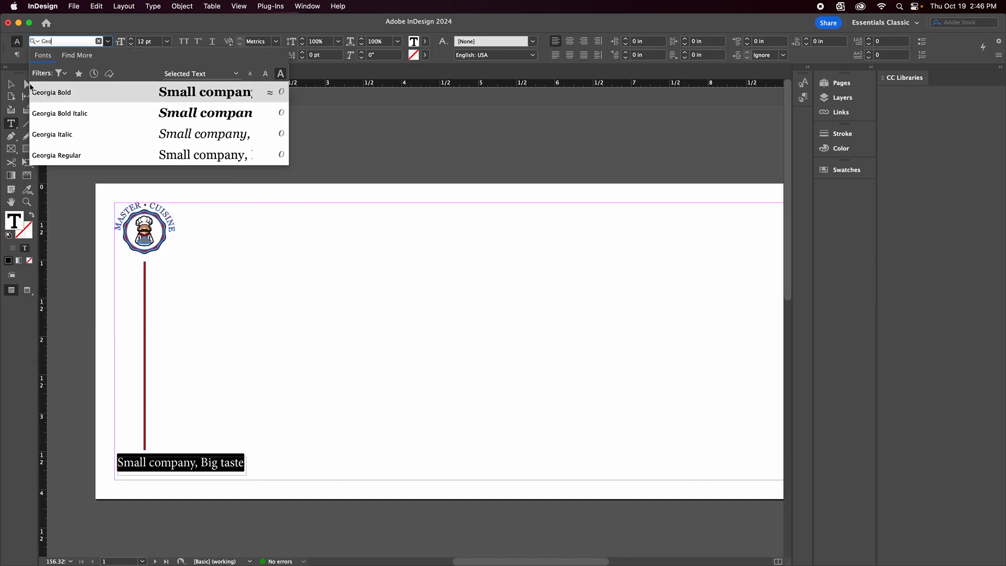
pyautogui.click(52, 155)
pyautogui.click(168, 43)
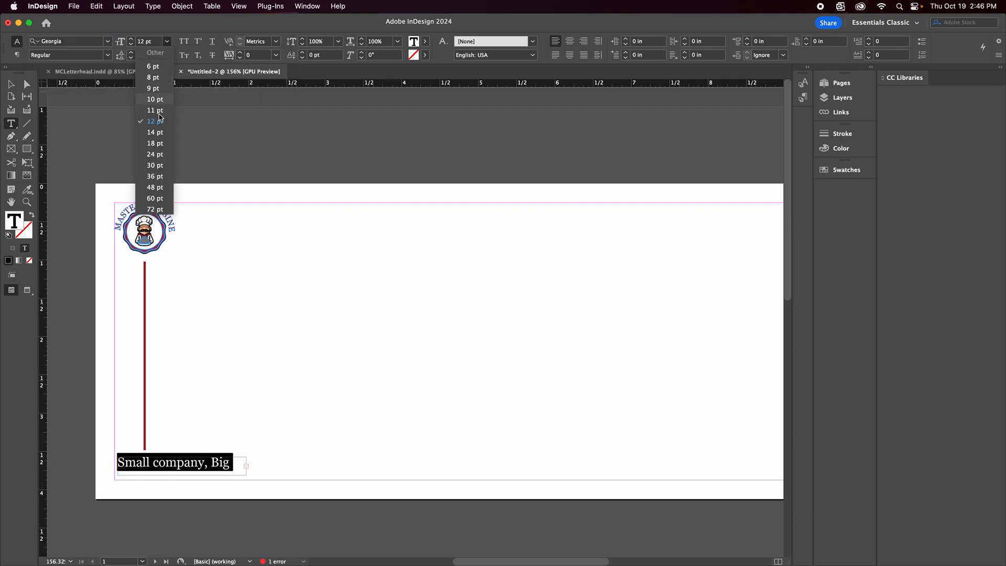
pyautogui.click(160, 89)
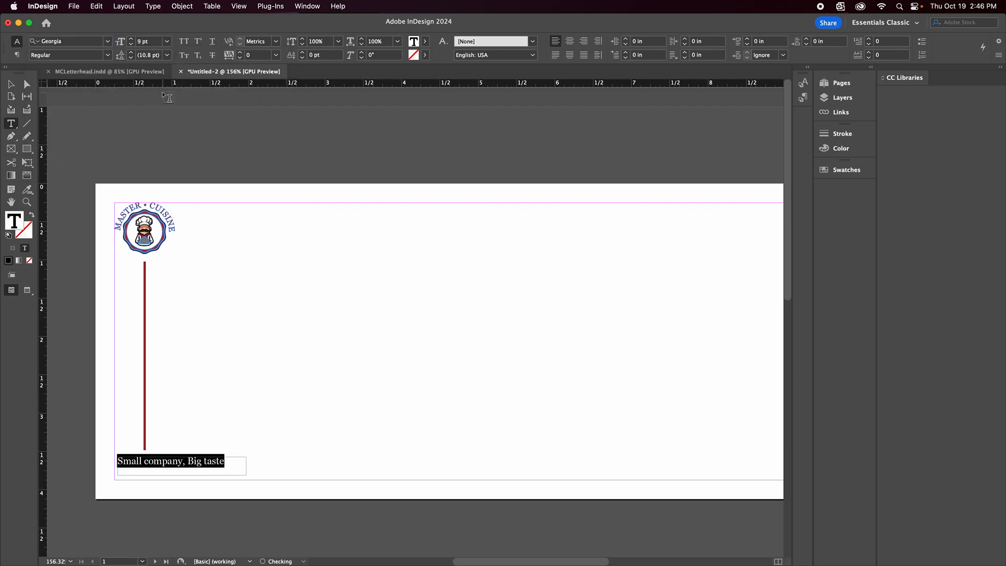
pyautogui.click(109, 56)
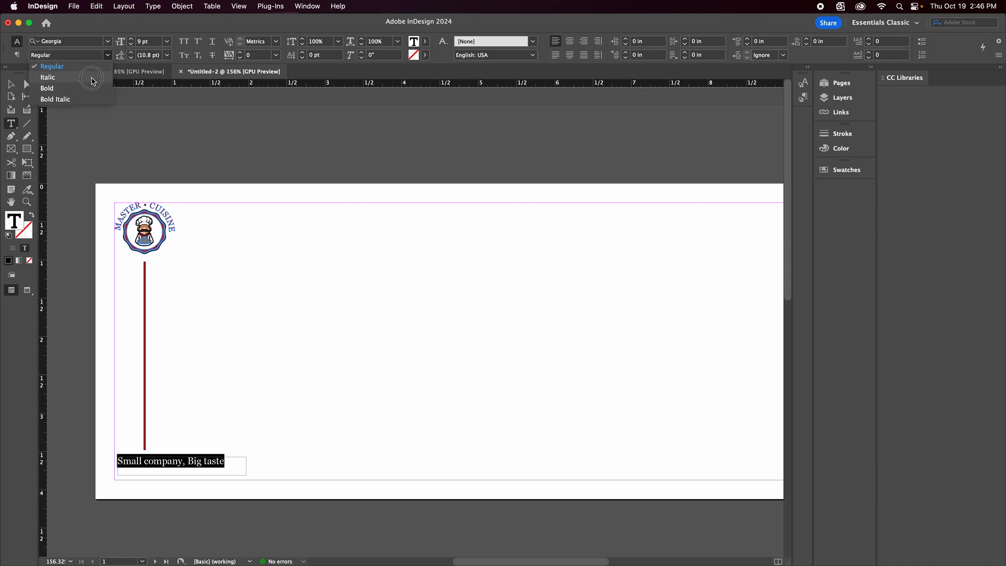
pyautogui.click(90, 77)
# Color the slogan text with the c24m98y100k20 swatch and preview the page without guides or frame edges
pyautogui.click(425, 41)
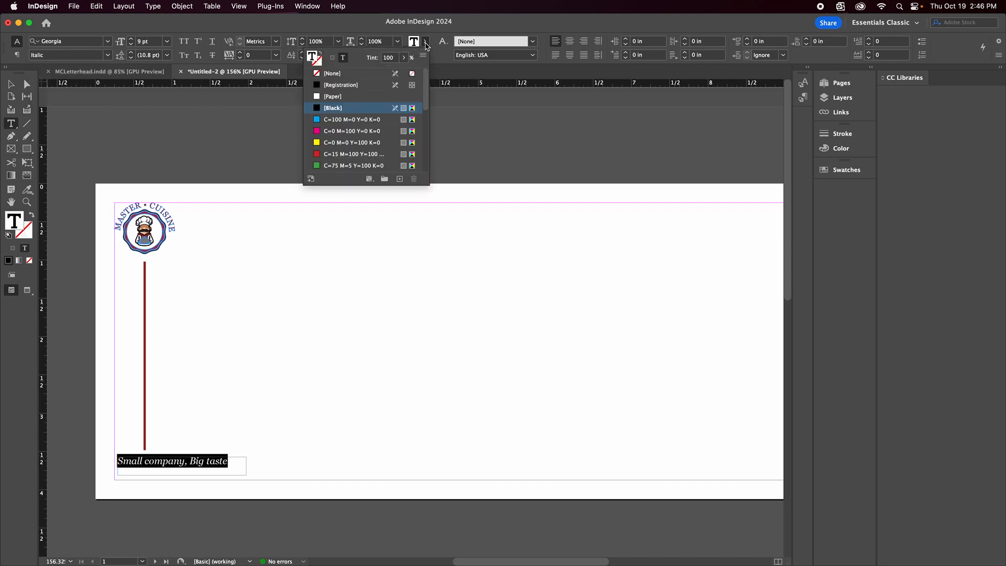
pyautogui.scroll(-5, 346, 134)
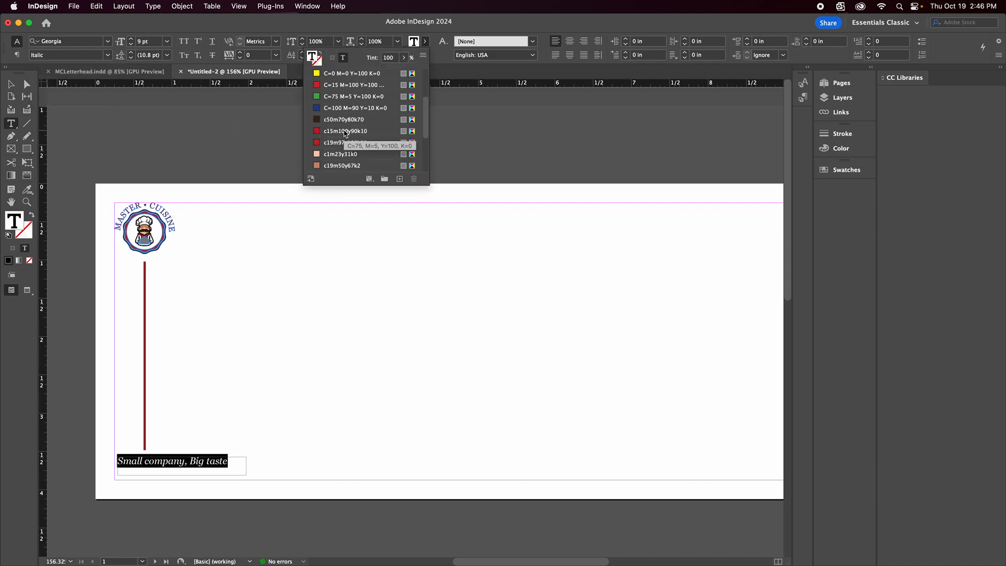
pyautogui.click(346, 165)
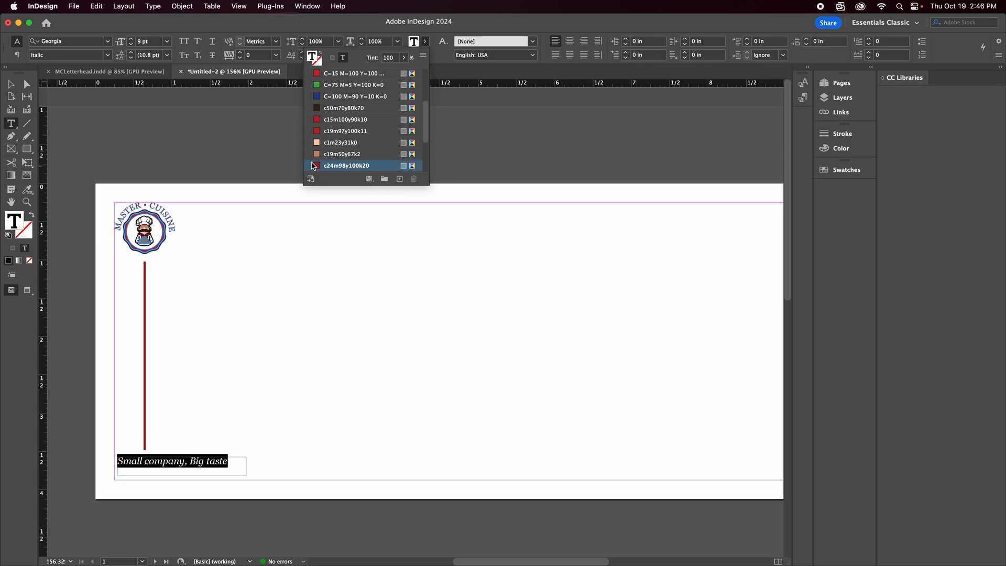
pyautogui.click(10, 83)
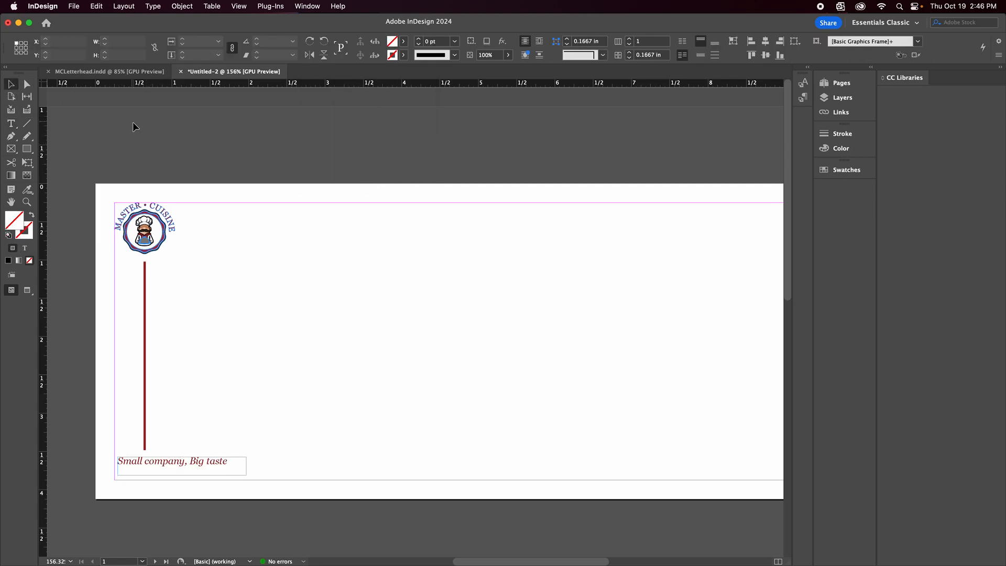
pyautogui.click(243, 473)
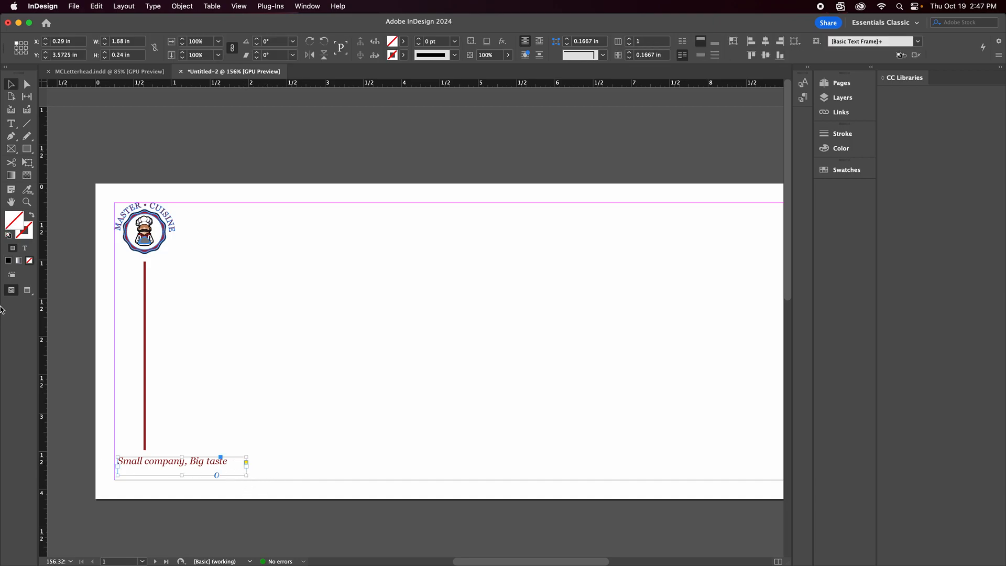
pyautogui.click(27, 291)
pyautogui.click(248, 442)
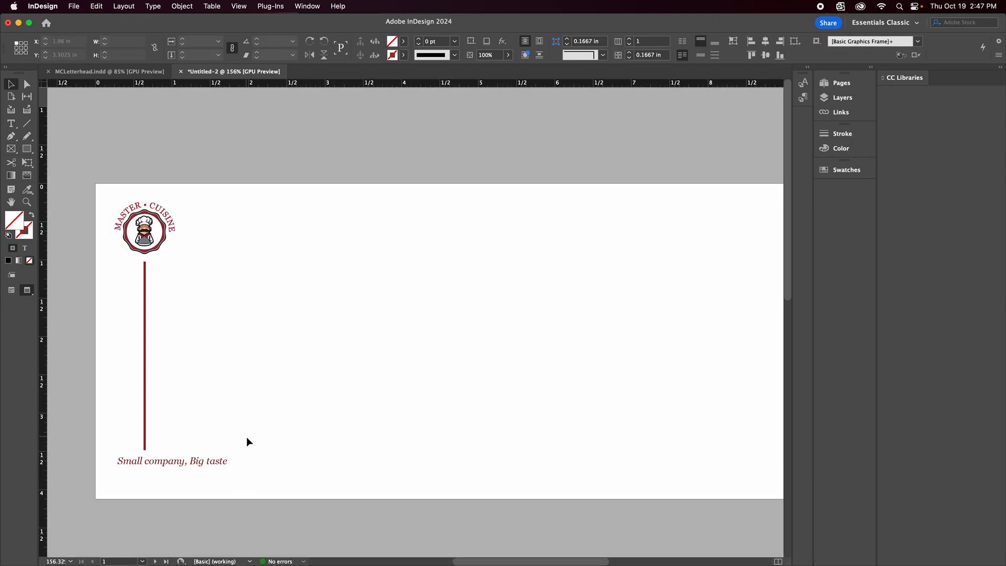
# Fit the slogan's text frame to about 1.45 by 0.15 in and center the slogan within it
pyautogui.click(246, 474)
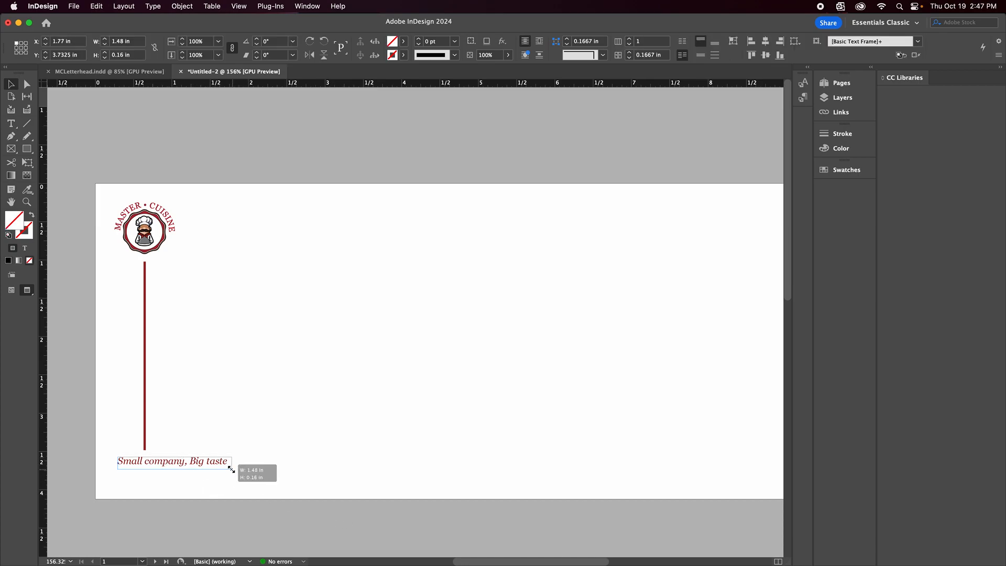
pyautogui.doubleClick(246, 474)
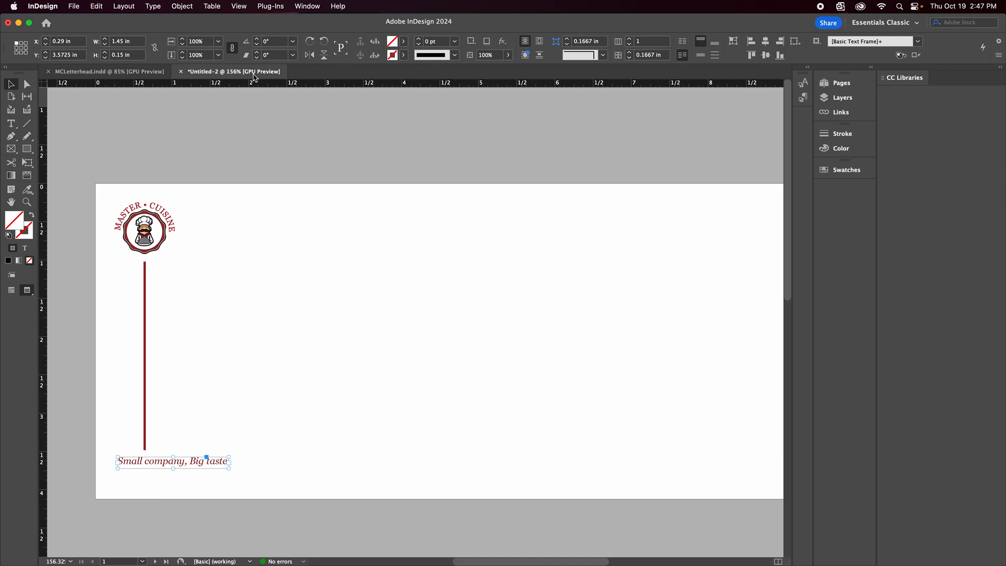
pyautogui.click(7, 122)
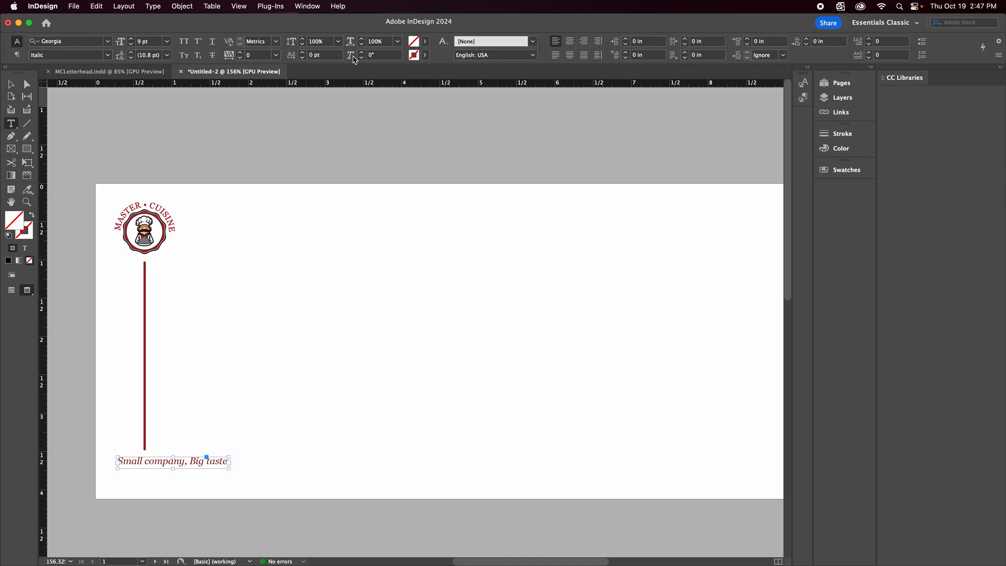
pyautogui.click(569, 41)
pyautogui.click(11, 84)
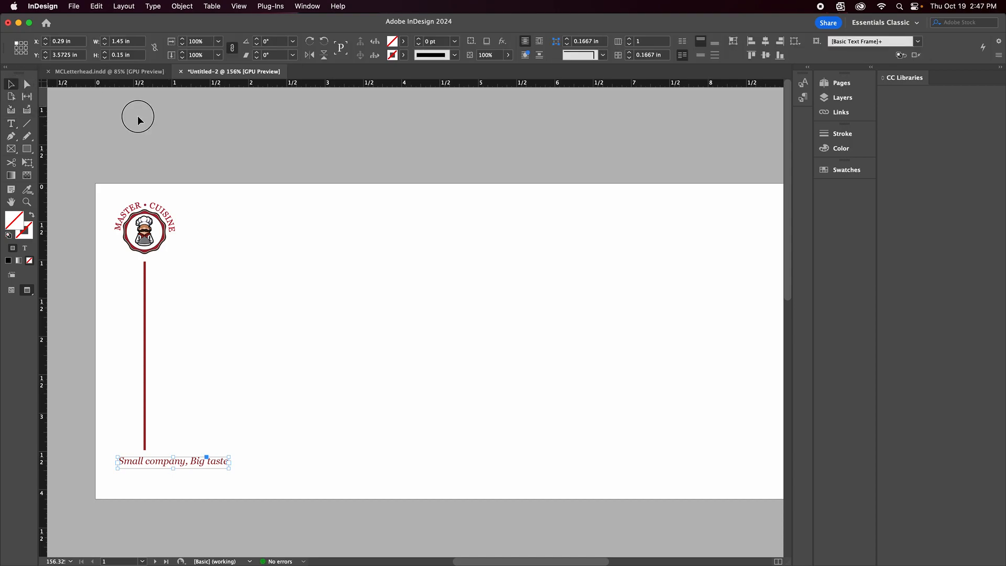
pyautogui.click(199, 125)
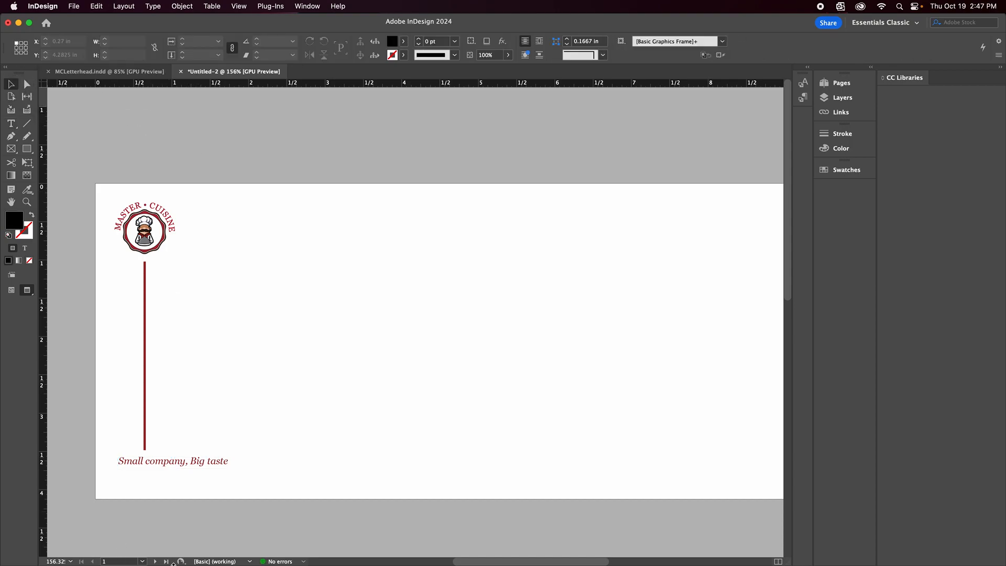
# Move the slogan slightly lower to align with the page's left margin, and restore the normal view with guides and frame edges
pyautogui.moveTo(176, 466); pyautogui.dragTo(174, 473)
pyautogui.click(108, 119)
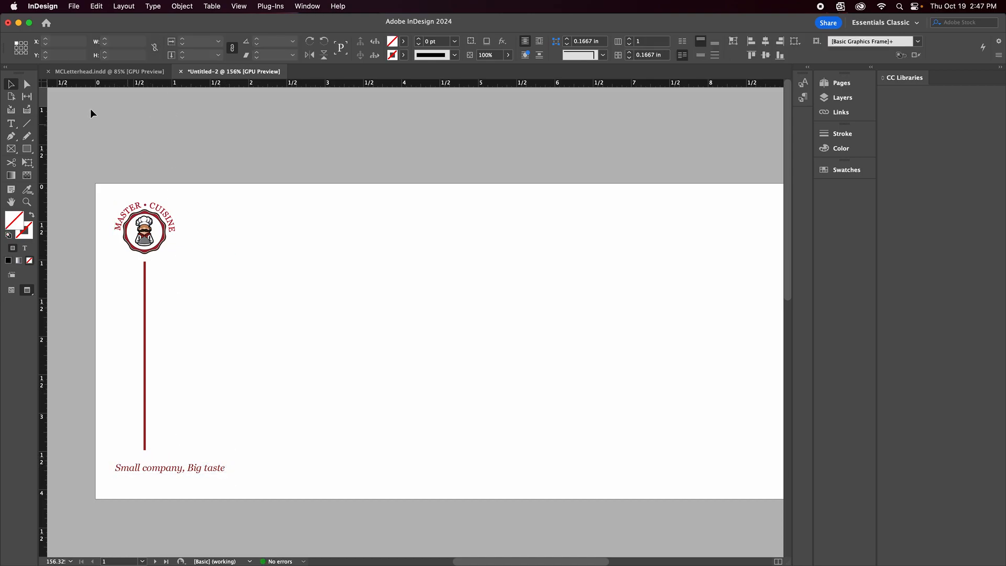
pyautogui.click(11, 289)
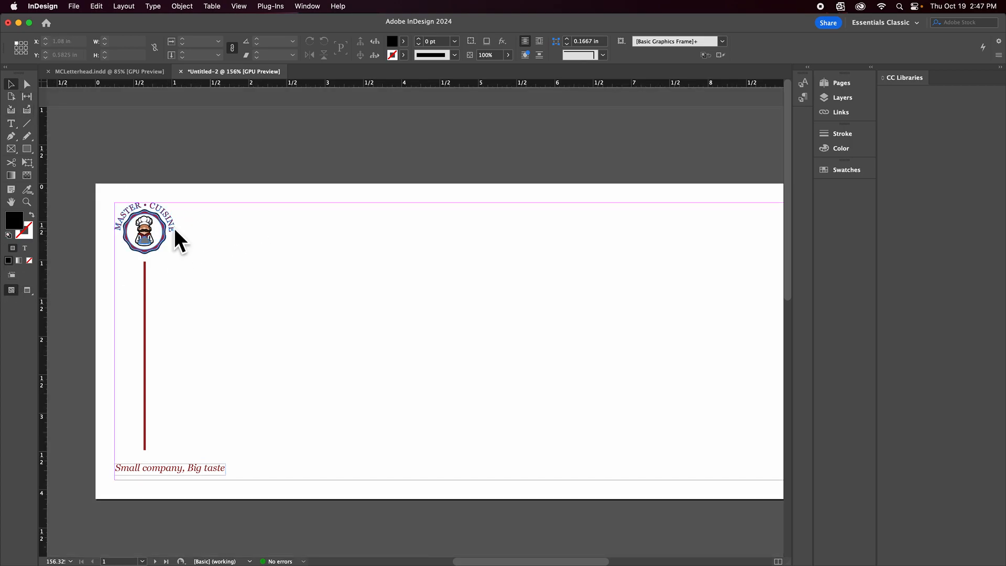
# Draw a text frame about 1.83 by 0.67 in beside the logo and paste in the company's postal address copied from the MASTER CUISINE PDF in Acrobat
pyautogui.click(11, 124)
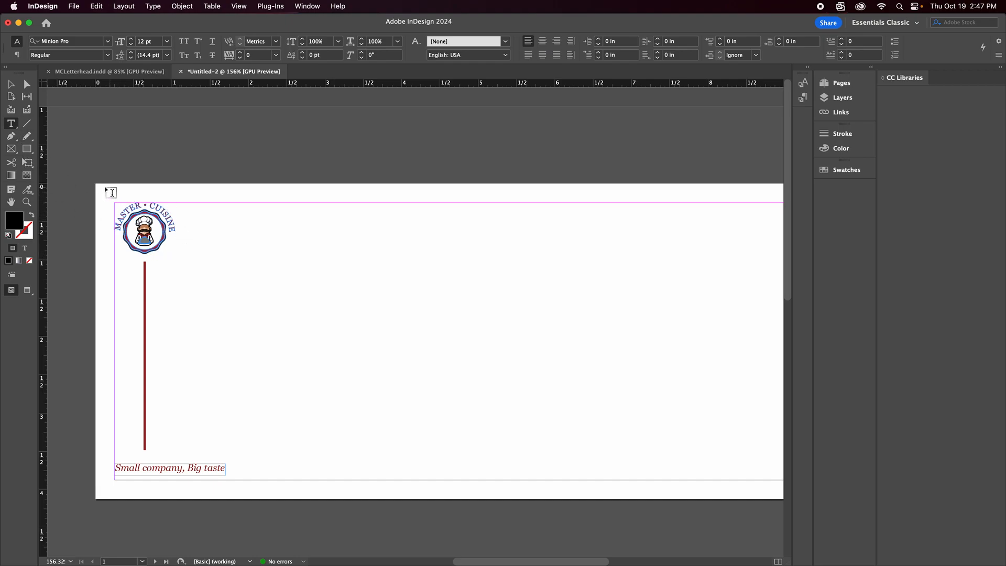
pyautogui.moveTo(180, 212); pyautogui.dragTo(319, 262)
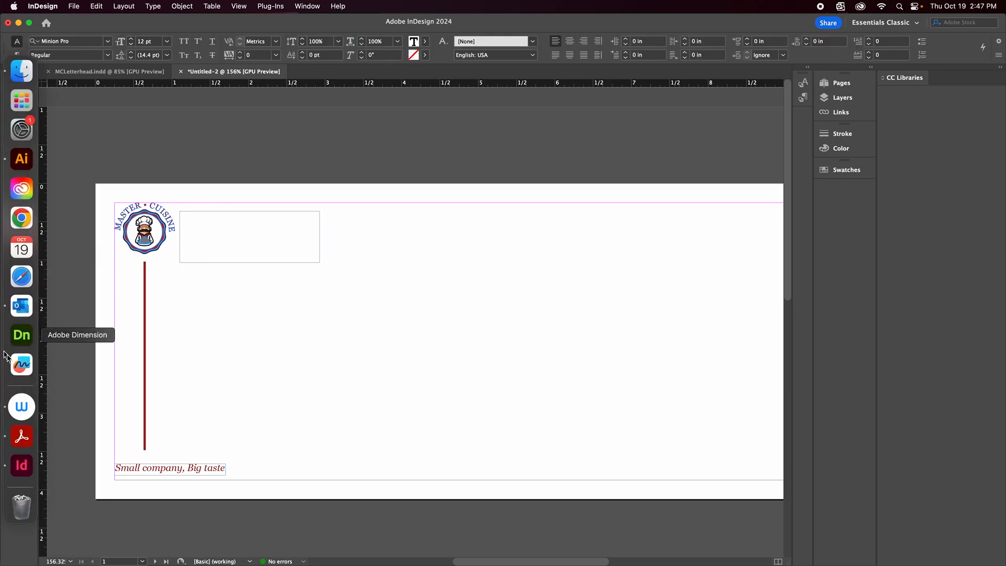
pyautogui.click(21, 433)
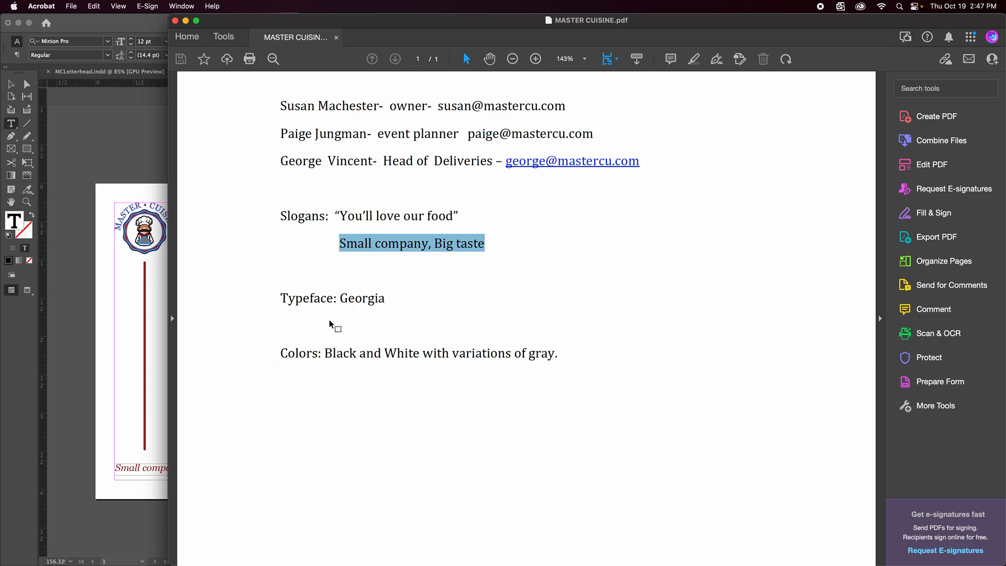
pyautogui.scroll(10, 330, 325)
pyautogui.scroll(1, 367, 252)
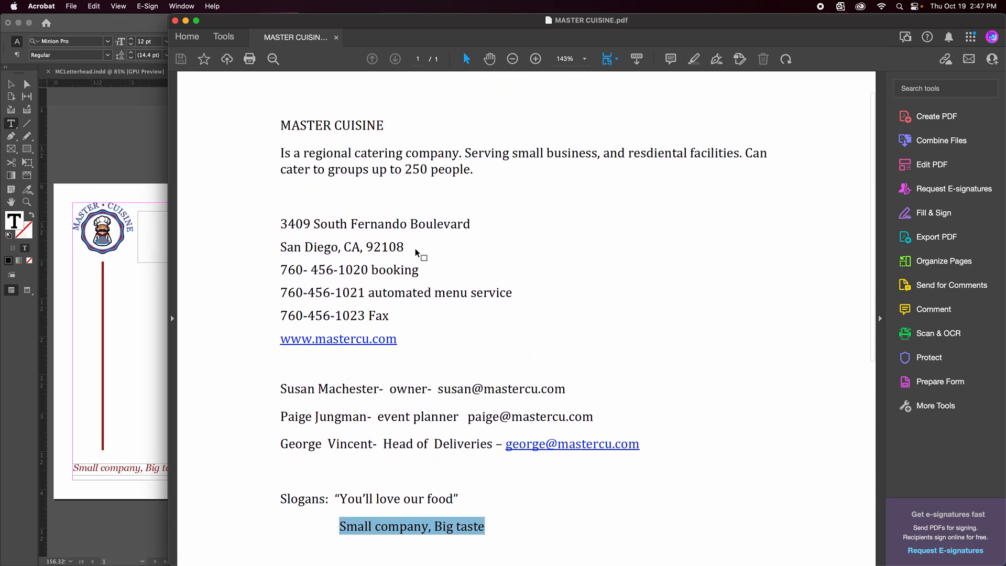
pyautogui.moveTo(404, 245); pyautogui.dragTo(275, 230)
pyautogui.press('super+c')
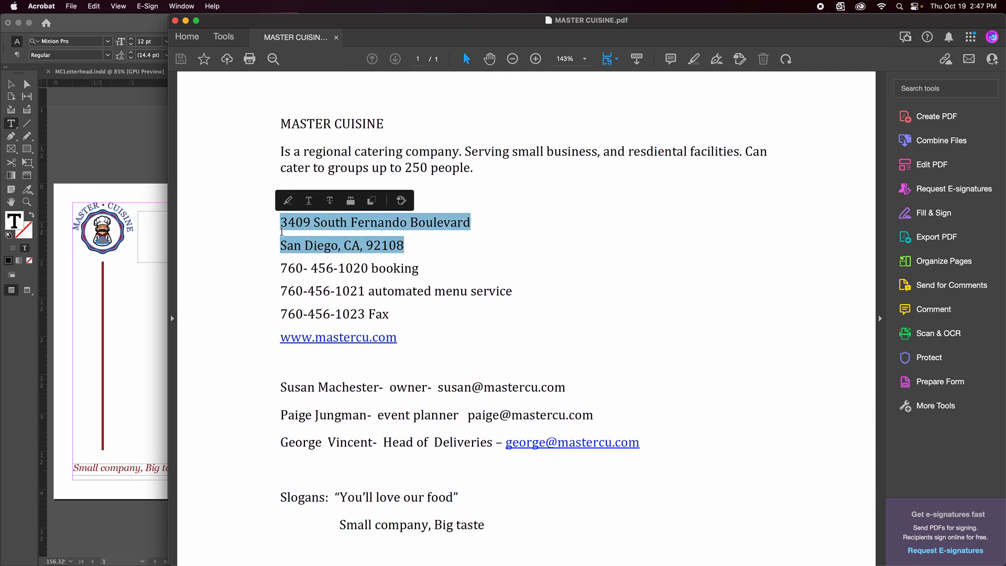
pyautogui.click(154, 252)
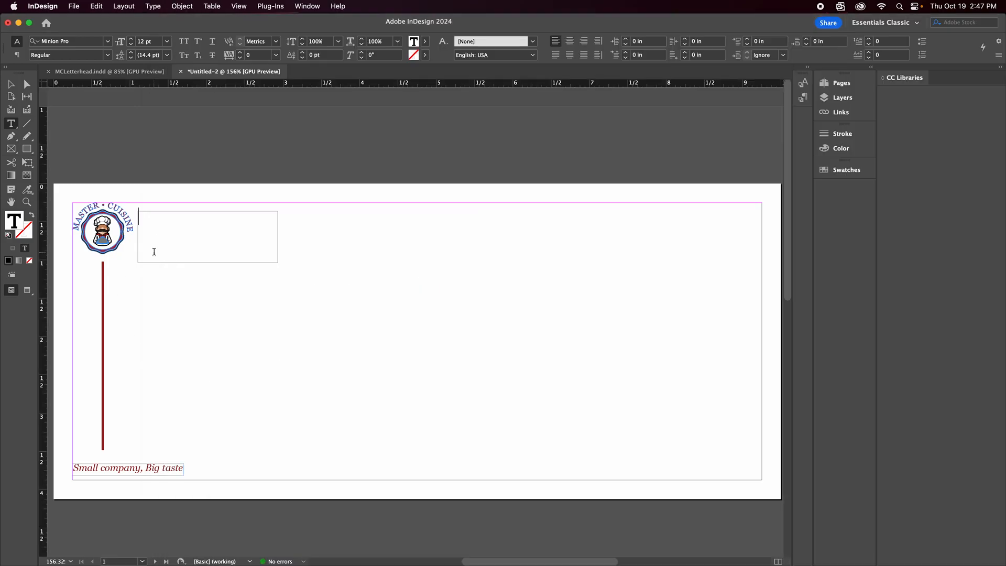
pyautogui.press('super+v')
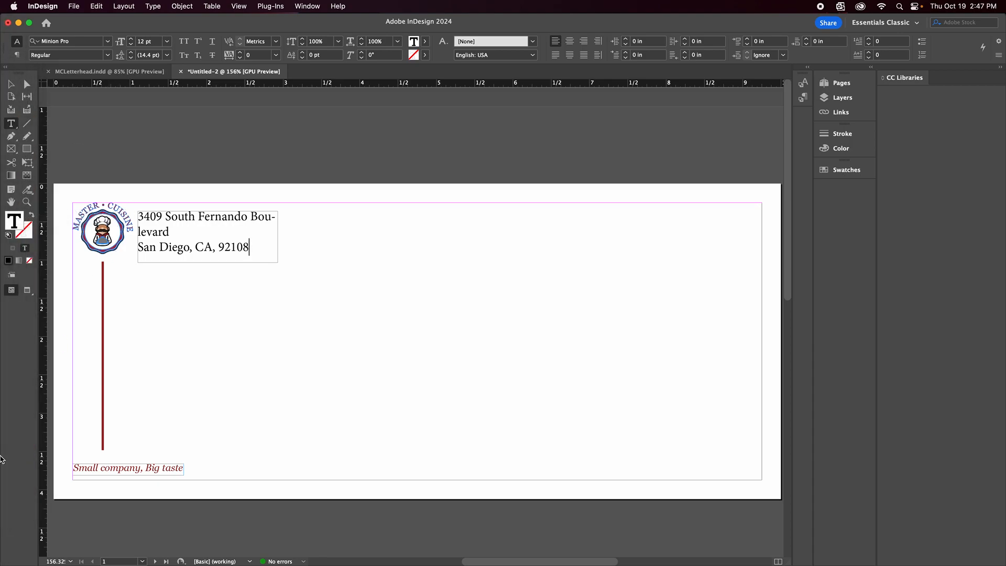
pyautogui.click(21, 437)
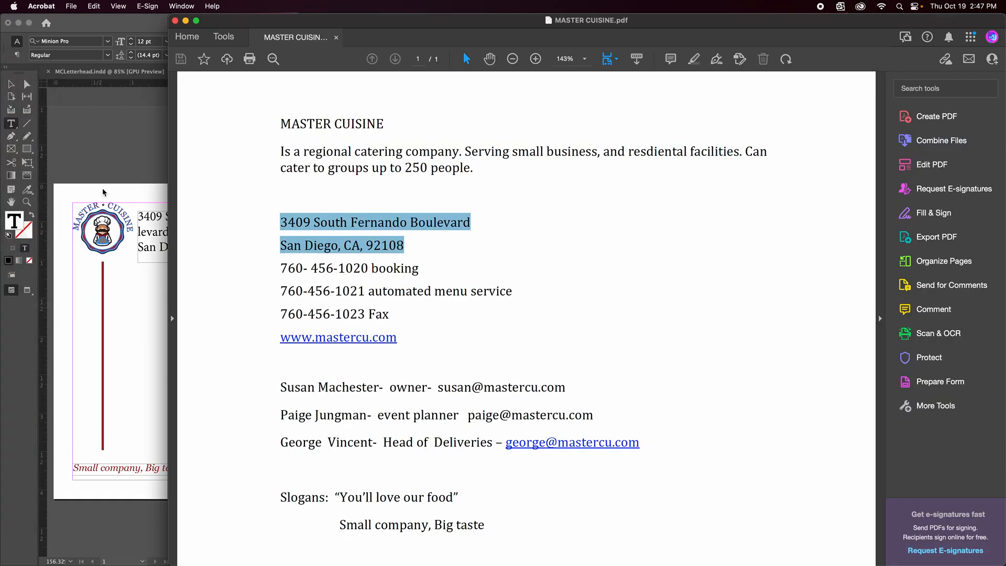
pyautogui.moveTo(397, 338); pyautogui.dragTo(280, 340)
pyautogui.press('super+c')
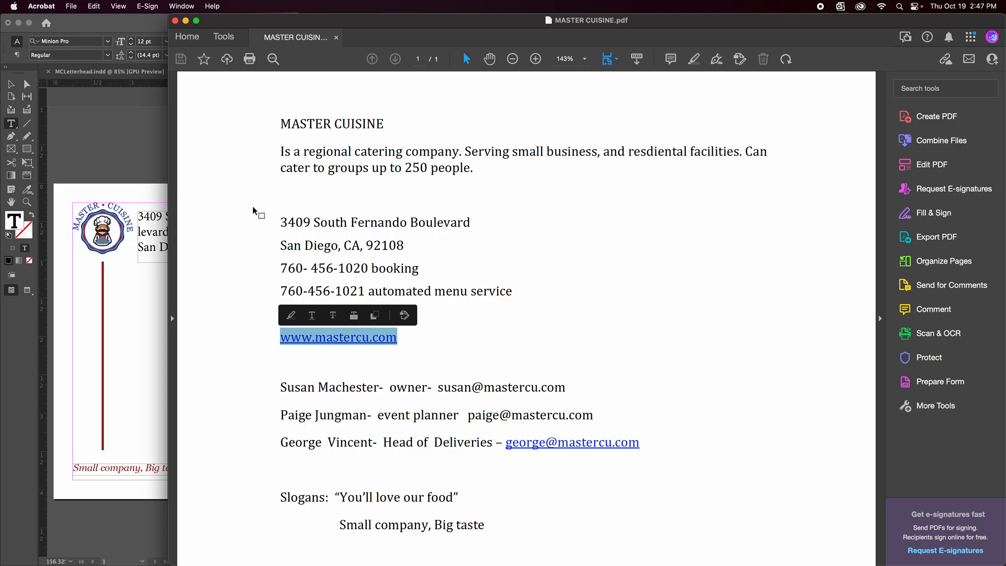
pyautogui.press('super+Tab')
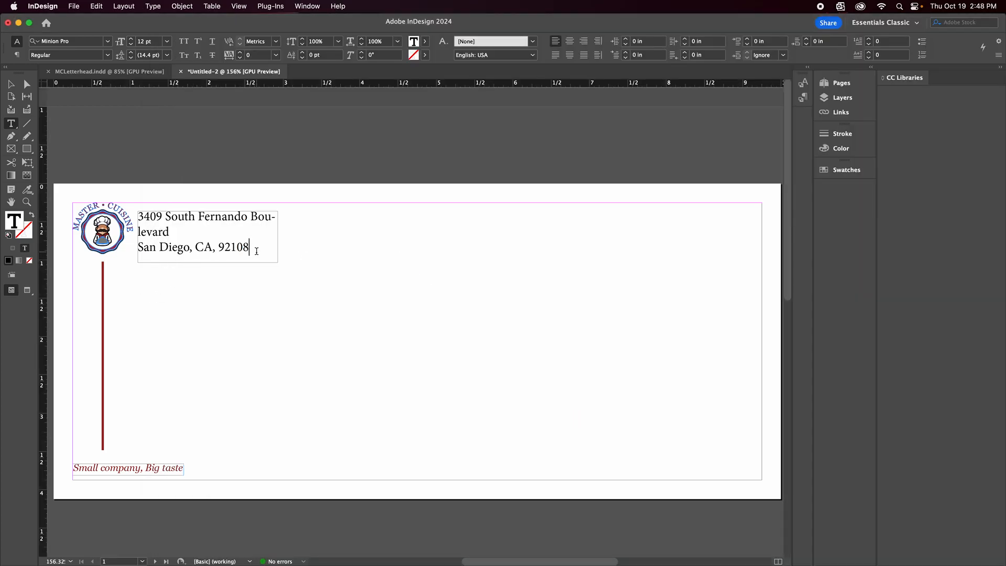
pyautogui.press('super+v')
# Set all the text in the address frame to Georgia Regular
pyautogui.click(11, 84)
pyautogui.press('super+a')
pyautogui.click(176, 234)
pyautogui.doubleClick(175, 230)
pyautogui.press('super+a')
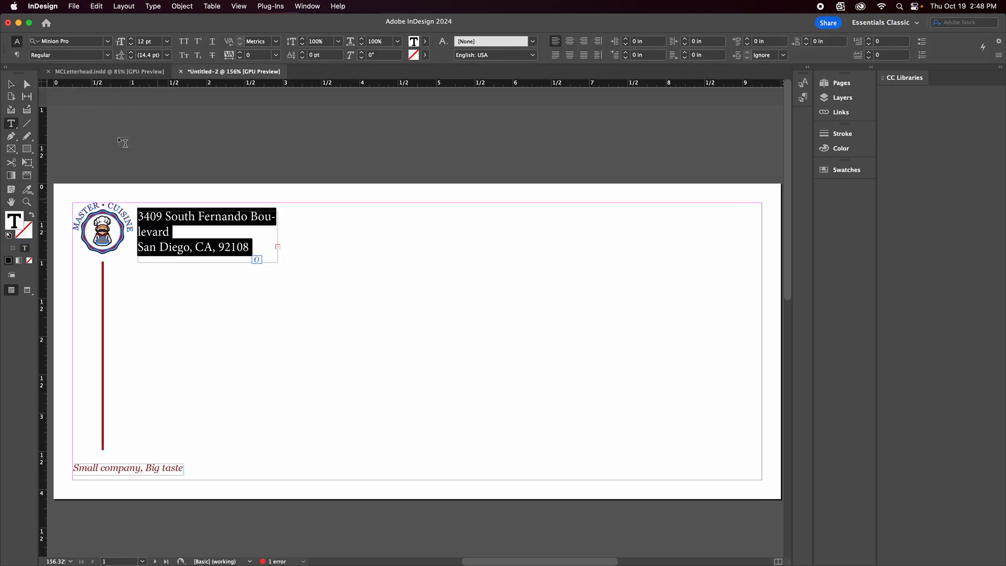
pyautogui.click(108, 41)
pyautogui.write('g')
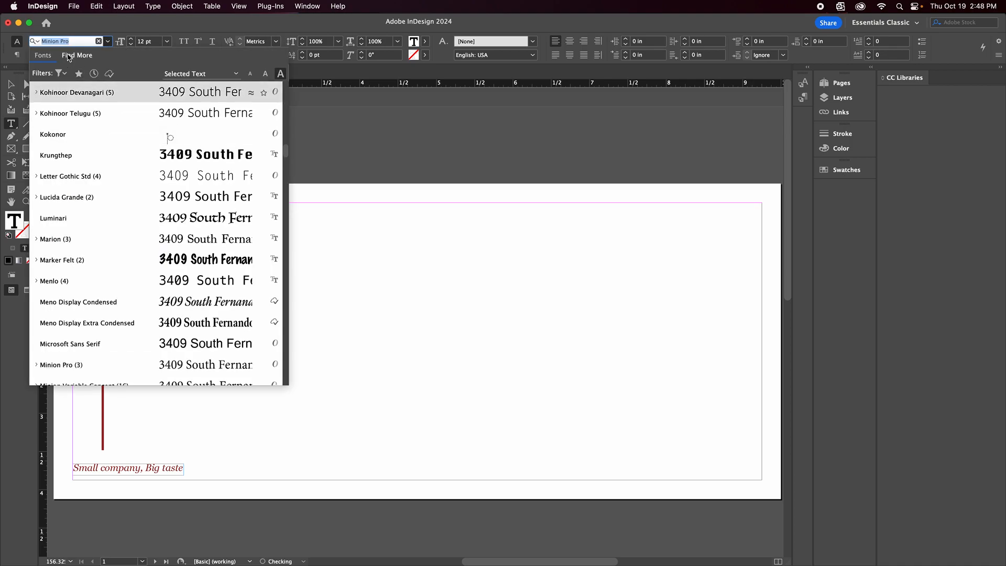
pyautogui.write('e')
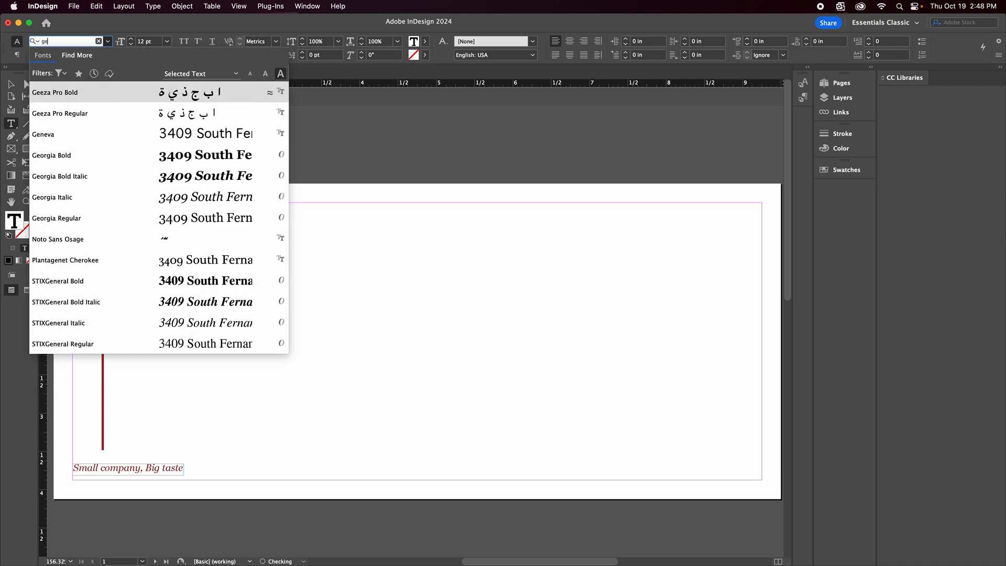
pyautogui.write('r')
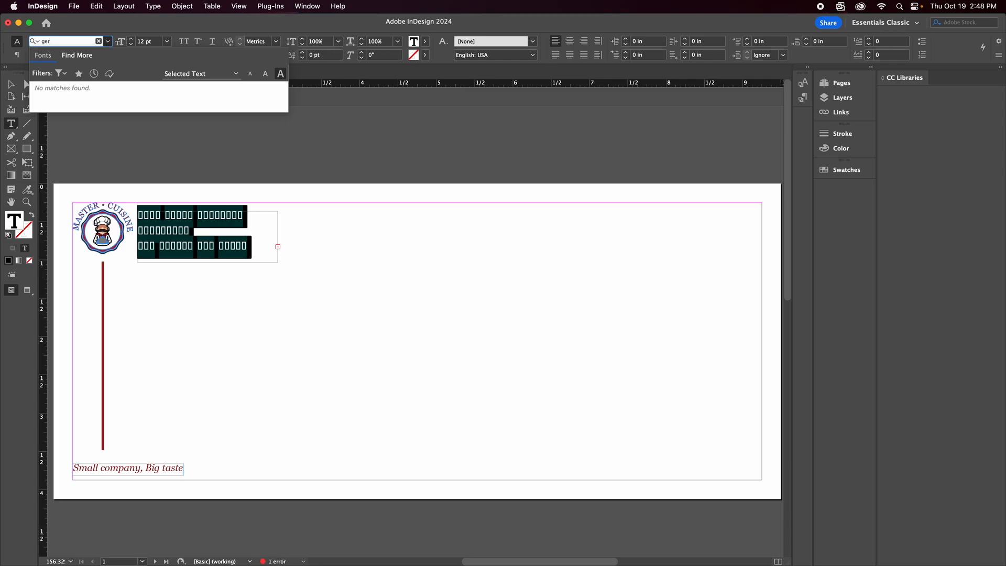
pyautogui.press('BackSpace')
pyautogui.write('or')
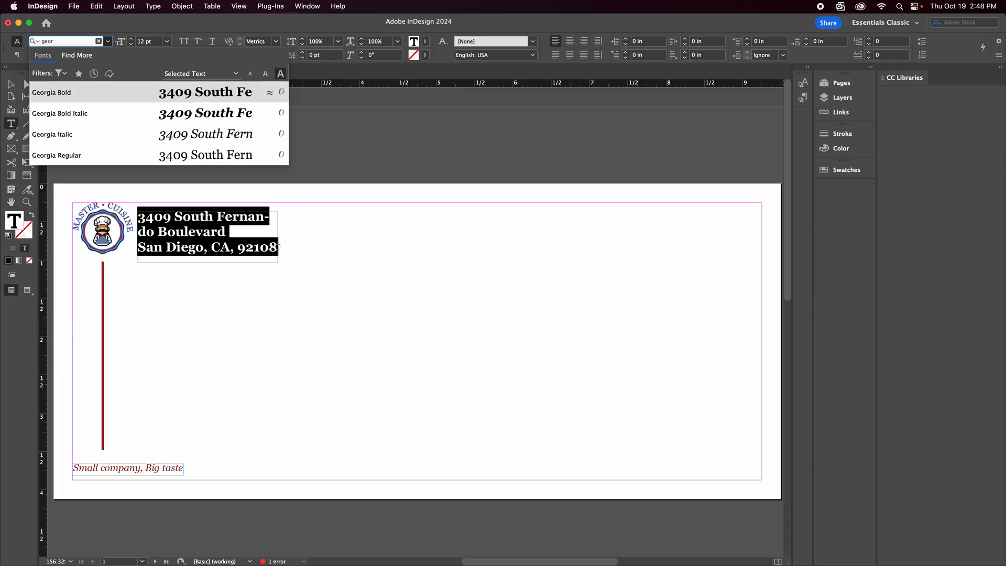
pyautogui.press('Down')
pyautogui.press('Down')
pyautogui.press('Down')
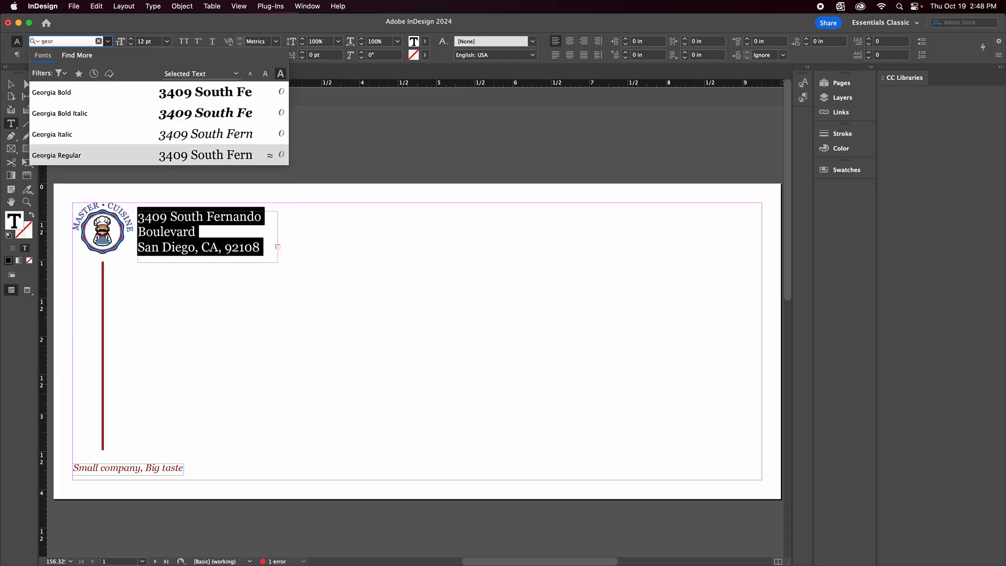
pyautogui.press('Return')
# Set the size of the address and website text to 9 pt
pyautogui.click(167, 41)
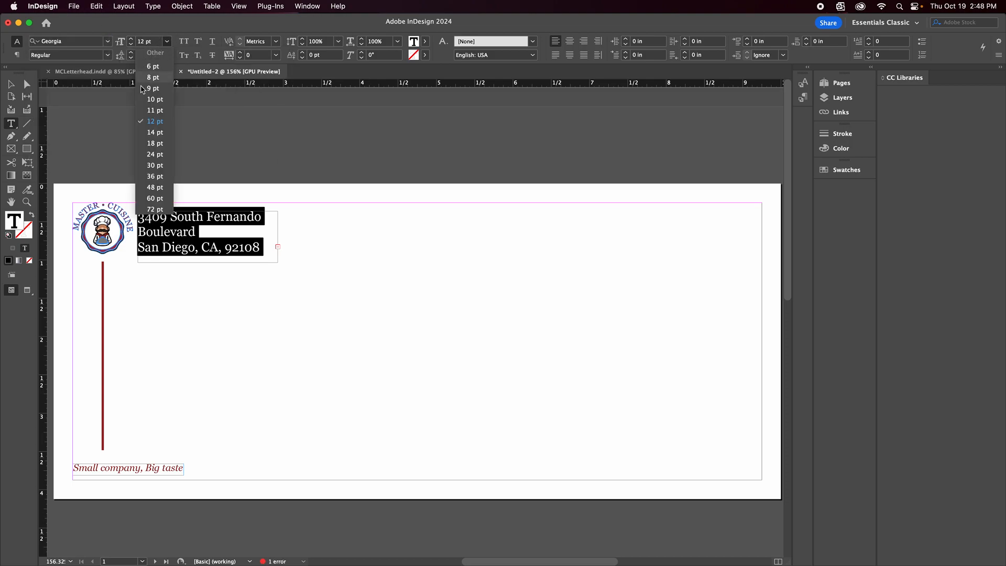
pyautogui.click(157, 99)
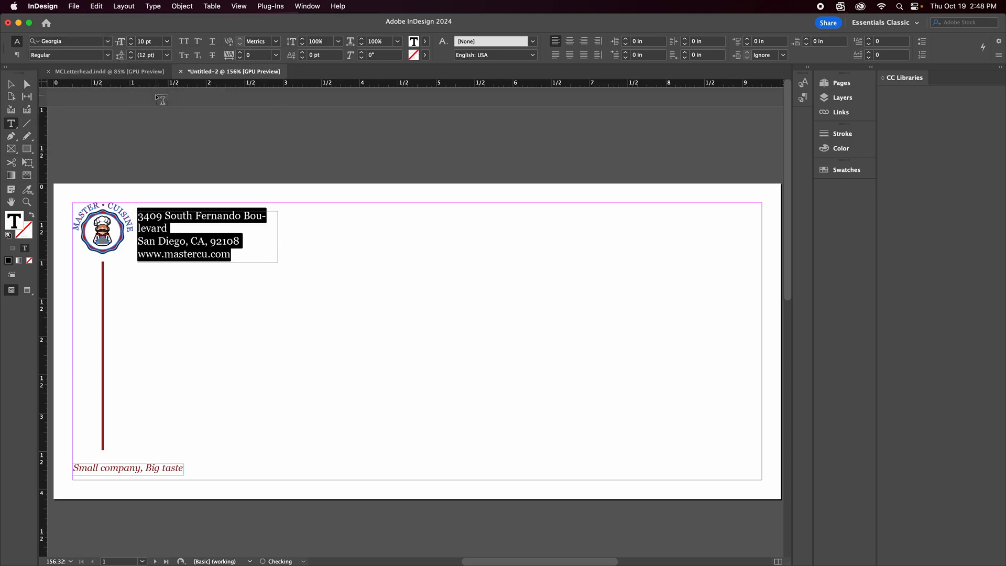
pyautogui.click(131, 45)
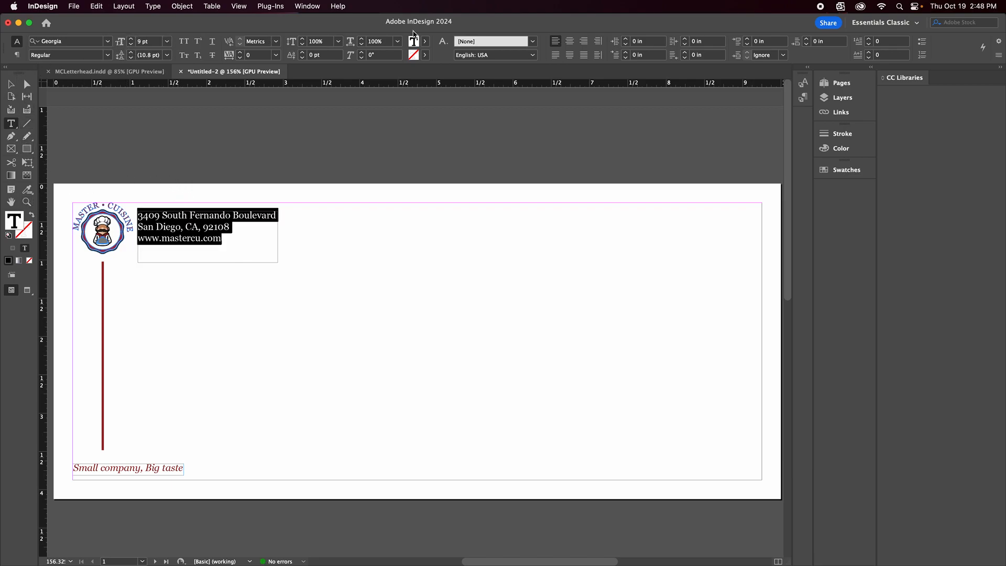
# Color the address and website text with the c24m98y100k20 swatch
pyautogui.click(425, 42)
pyautogui.scroll(-5, 314, 149)
pyautogui.scroll(-2, 311, 151)
pyautogui.click(316, 143)
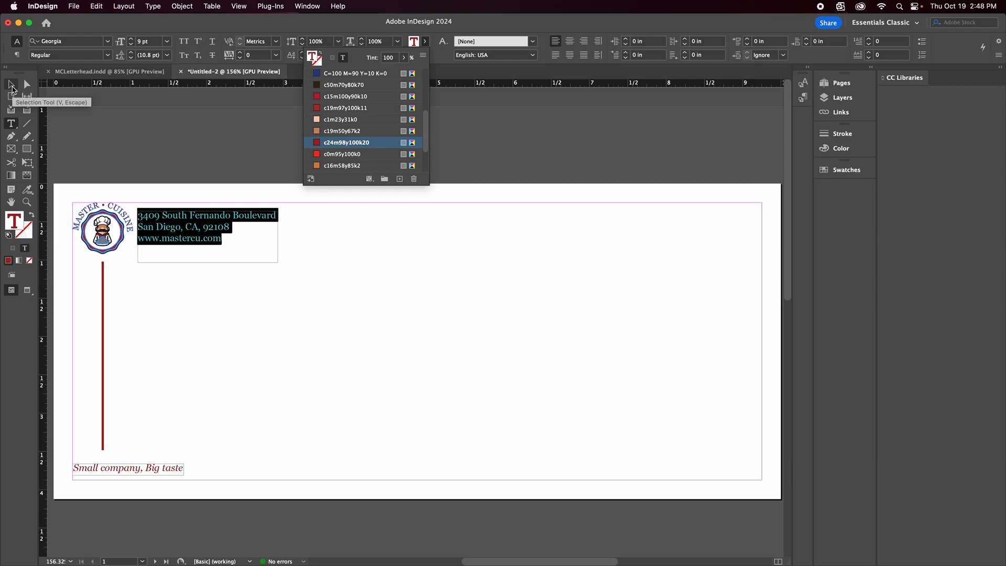
pyautogui.click(12, 87)
pyautogui.click(156, 121)
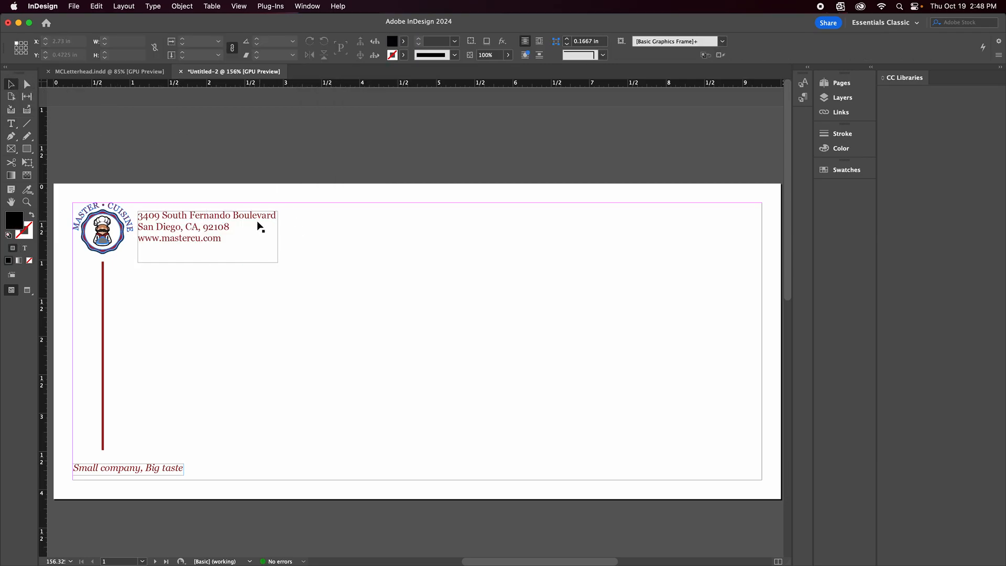
# In preview mode, resize the address frame to about 1.87 by 0.48 in and place it beside the red line's upper end
pyautogui.press('w')
pyautogui.moveTo(214, 236); pyautogui.dragTo(209, 267)
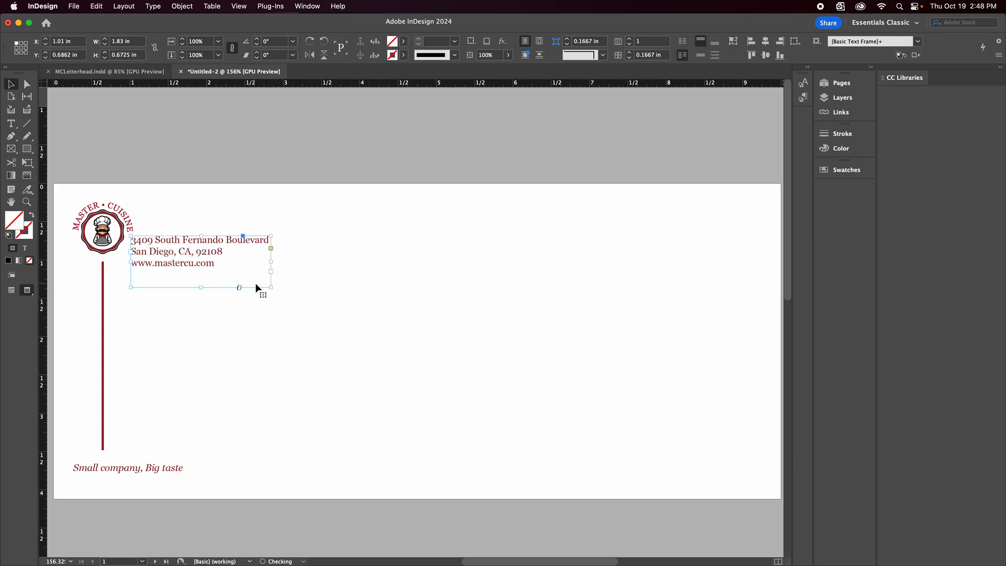
pyautogui.moveTo(271, 287)
pyautogui.mouseDown()
pyautogui.moveTo(265, 274)
pyautogui.moveTo(275, 272)
pyautogui.mouseUp()
pyautogui.click(283, 163)
pyautogui.moveTo(247, 241); pyautogui.dragTo(233, 270)
pyautogui.click(281, 167)
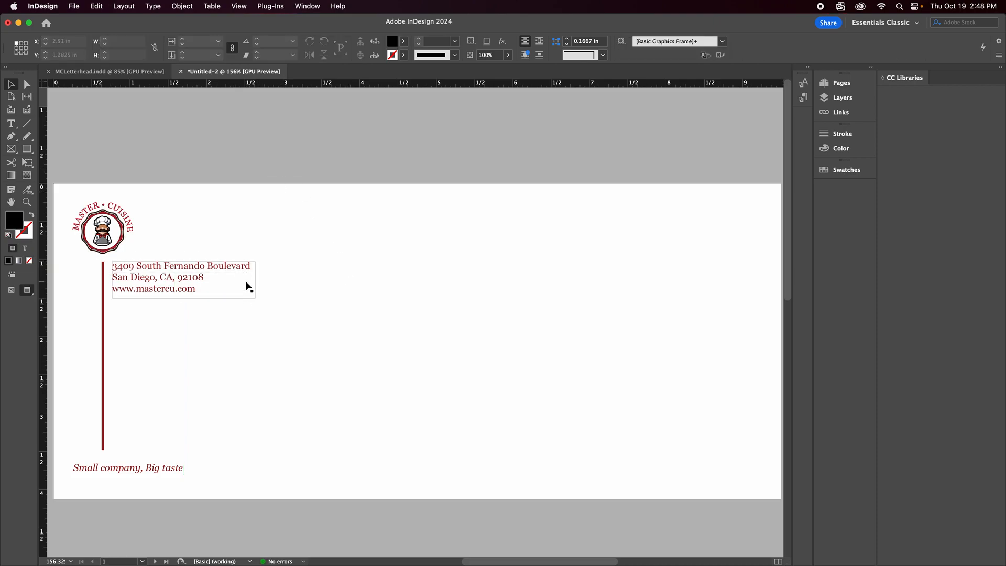
# Move the red line off the page onto the pasteboard and place the address frame beneath the logo at X 0.25 in, Y 1.0625 in
pyautogui.hscroll(-2, 248, 287)
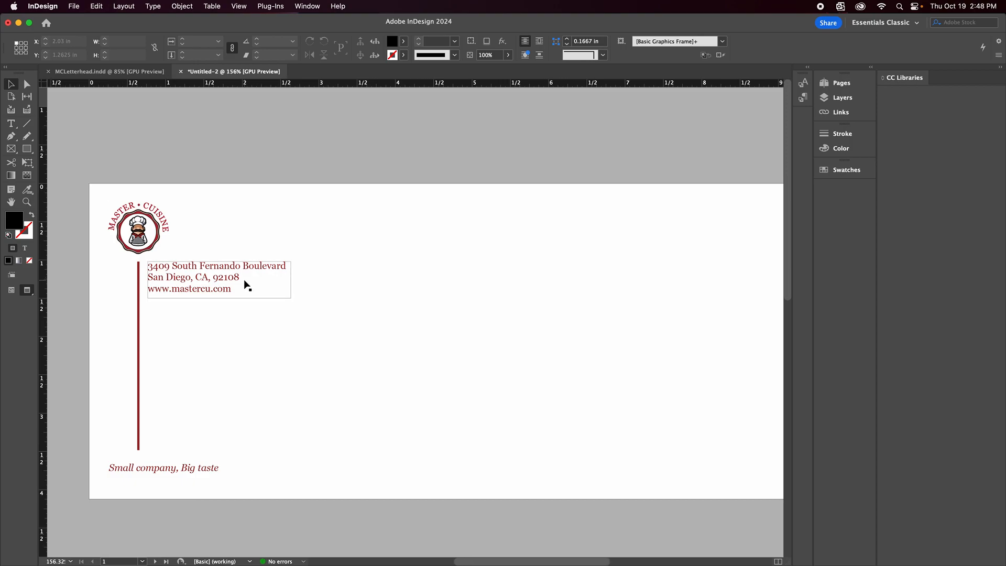
pyautogui.scroll(-1, 246, 284)
pyautogui.moveTo(234, 277); pyautogui.dragTo(263, 264)
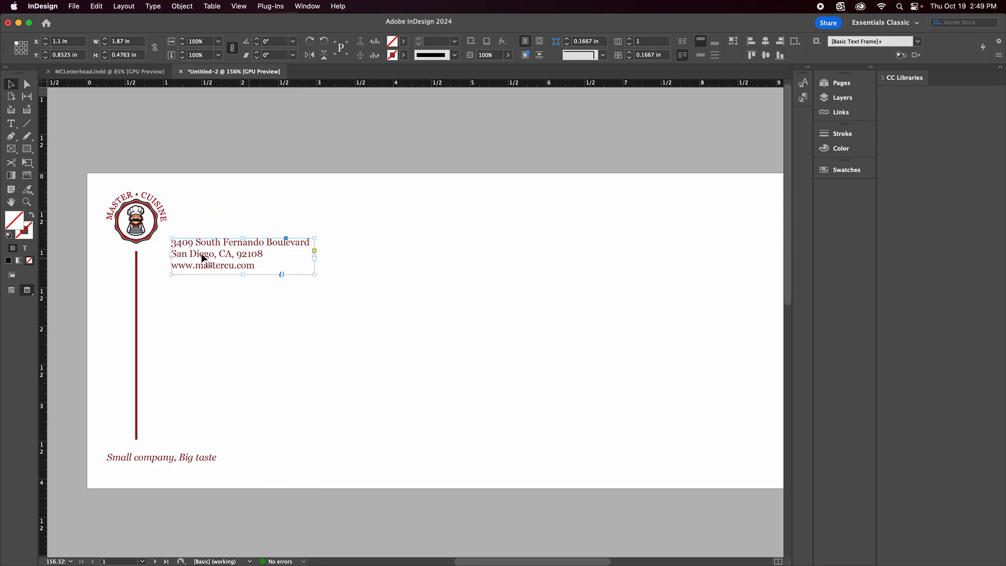
pyautogui.click(137, 270)
pyautogui.moveTo(136, 271); pyautogui.dragTo(193, 272)
pyautogui.click(338, 241)
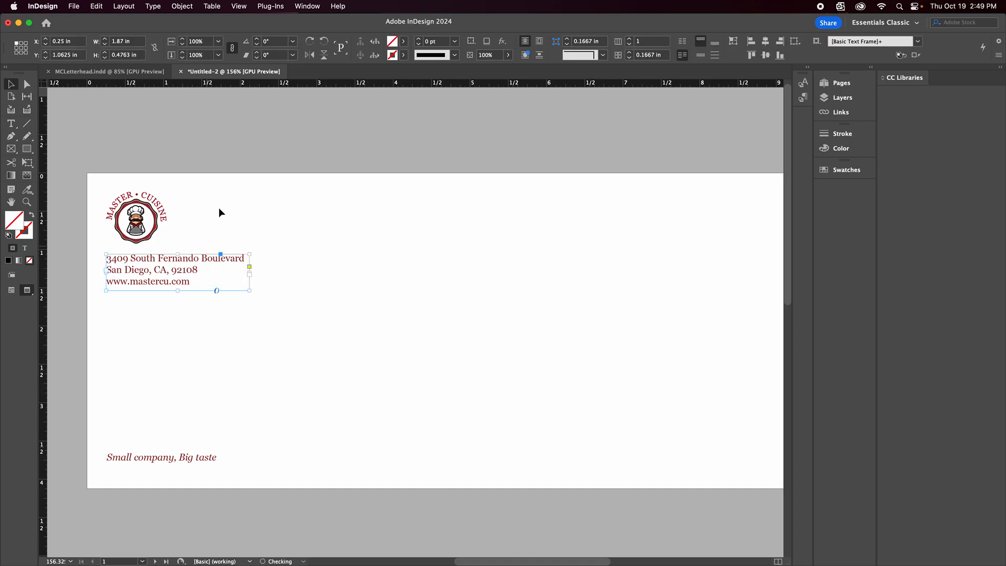
pyautogui.click(319, 231)
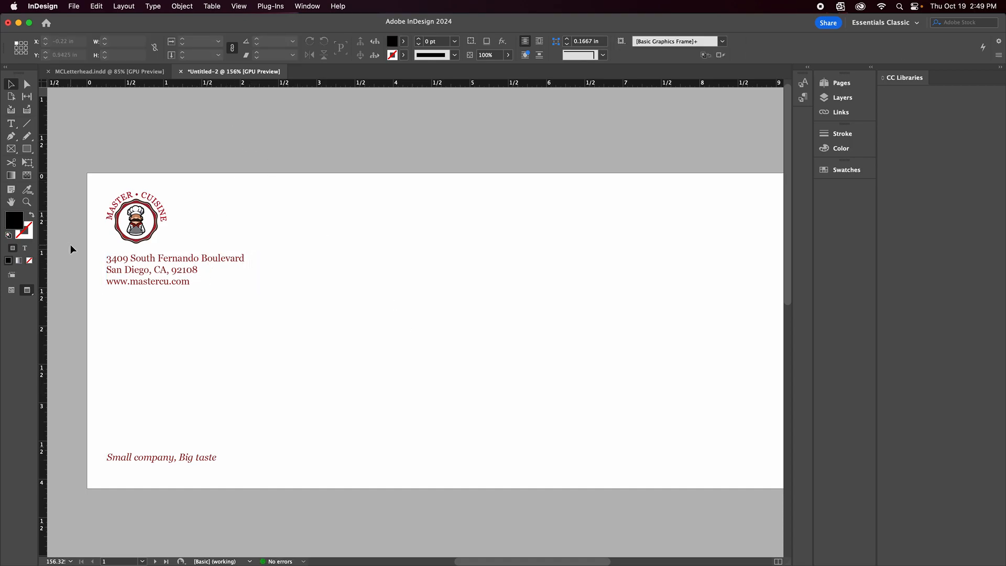
pyautogui.click(11, 291)
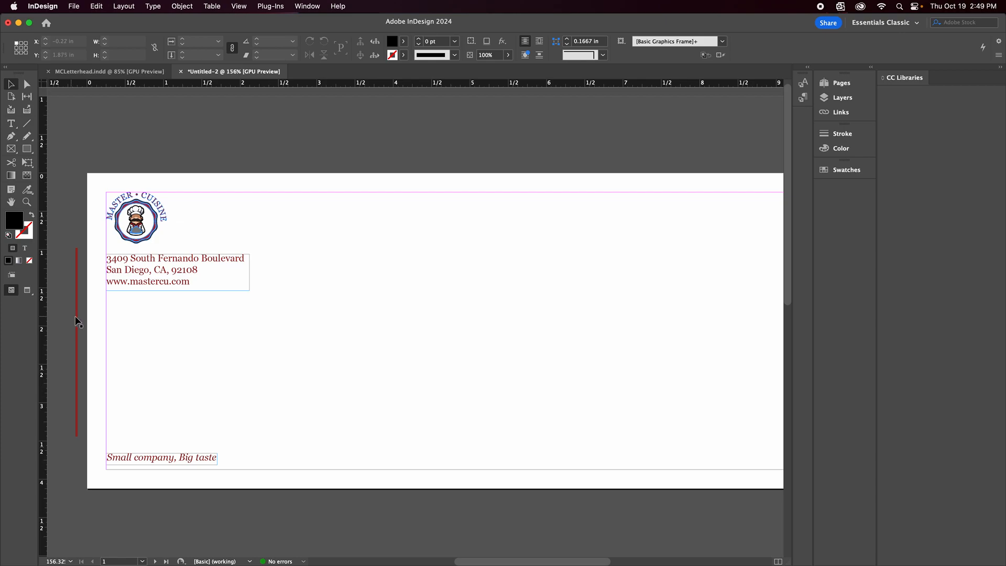
# Place the red line between the address and the slogan at about X 0.63 in and shorten it to about 1.93 in
pyautogui.moveTo(76, 320); pyautogui.dragTo(140, 363)
pyautogui.moveTo(137, 482); pyautogui.dragTo(141, 443)
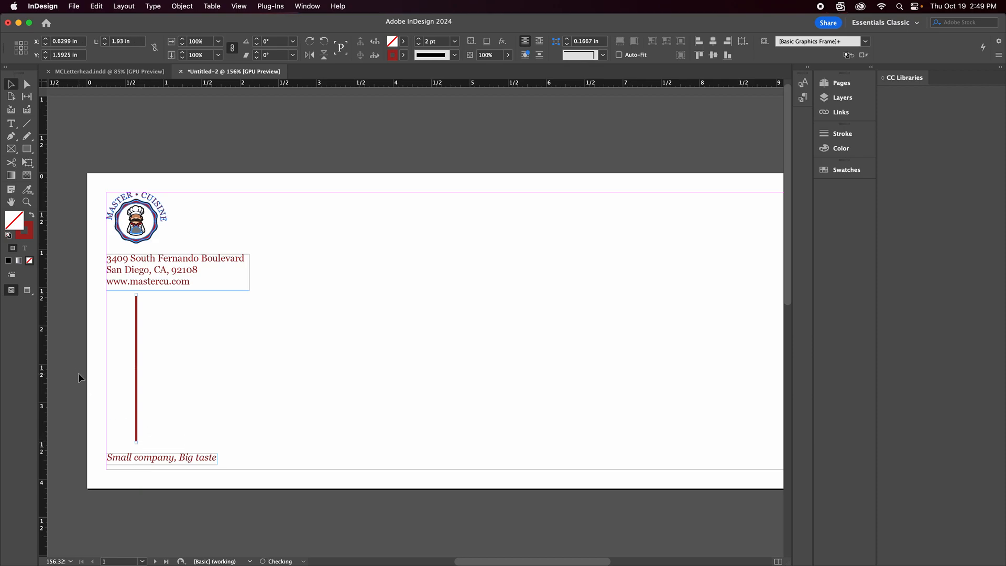
pyautogui.click(131, 355)
# Check the envelope front in preview mode, then restore the frames and guides
pyautogui.press('w')
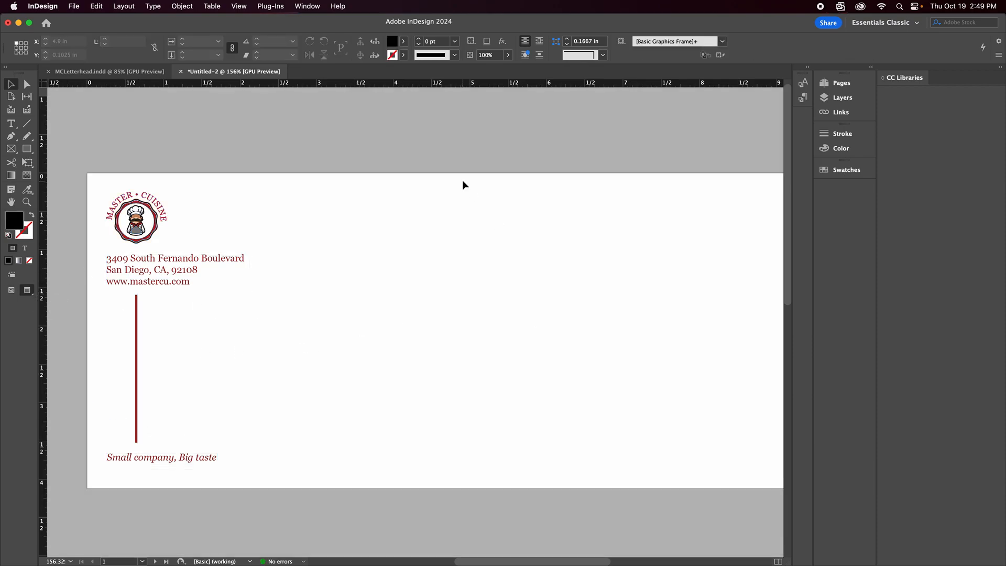
pyautogui.press('super+minus')
pyautogui.scroll(-2, 462, 181)
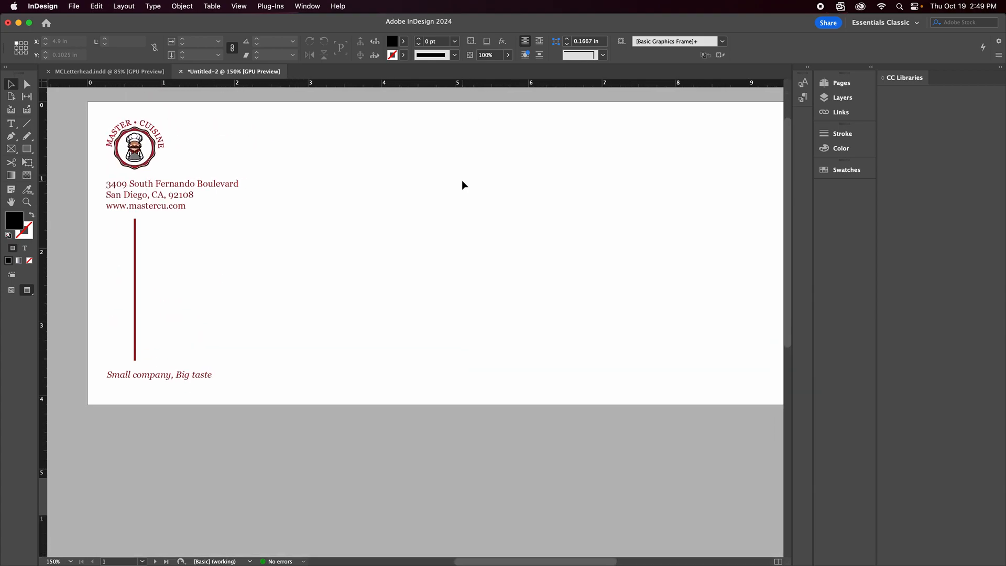
pyautogui.scroll(5, 462, 182)
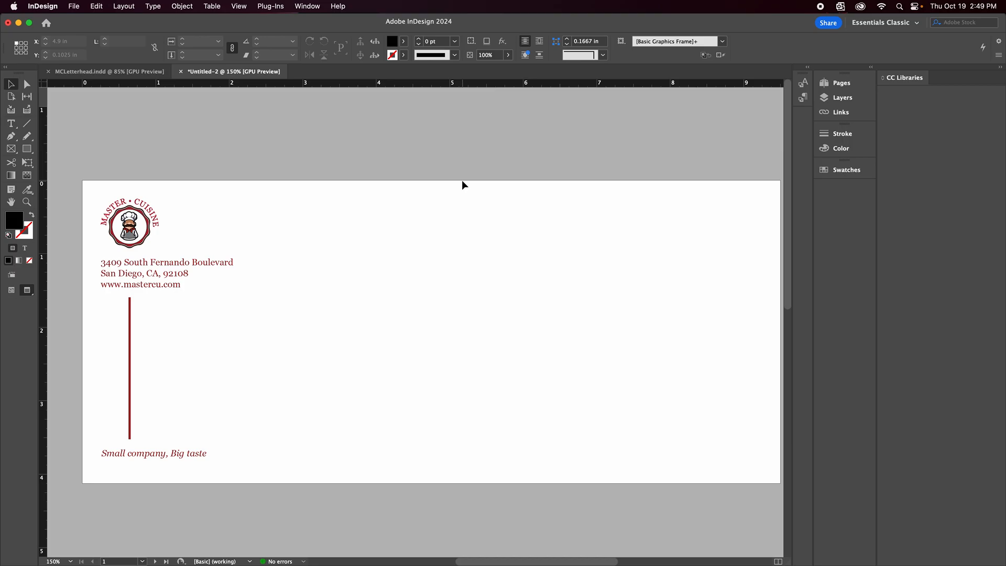
pyautogui.press('super+equal')
pyautogui.press('super+minus')
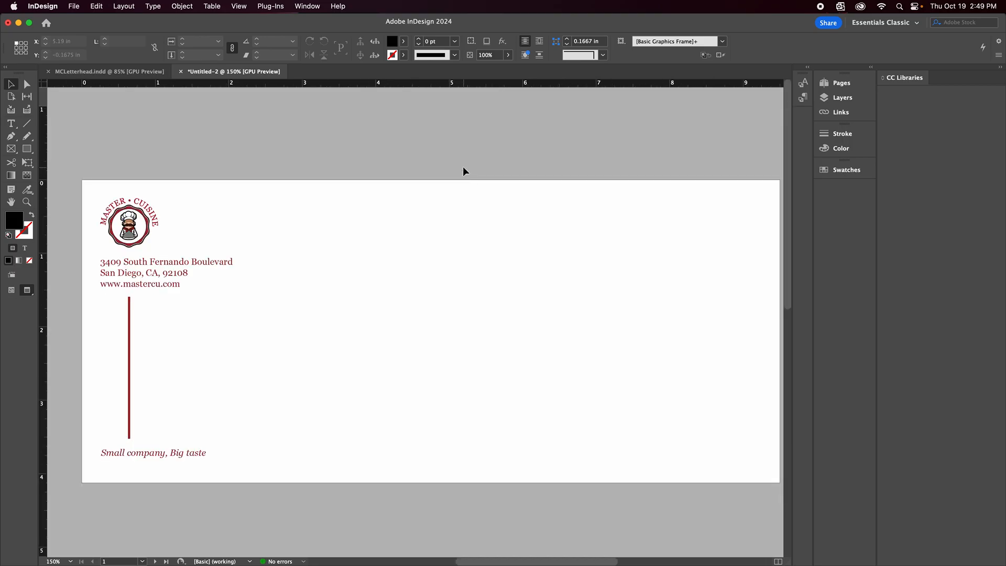
pyautogui.press('w')
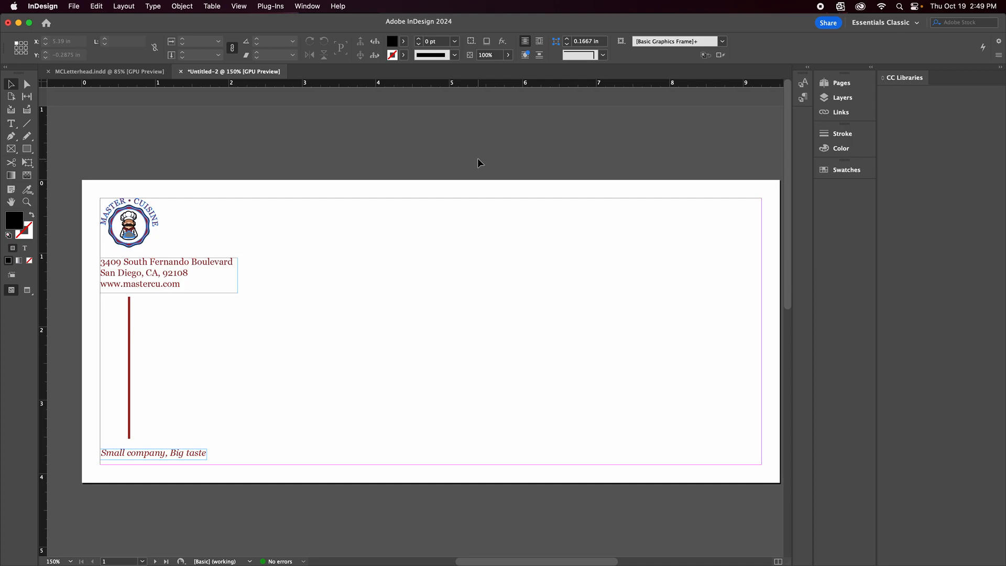
# Save the document as Envelope in the MASTERCUSINE folder
pyautogui.press('super+s')
pyautogui.write('Envelope')
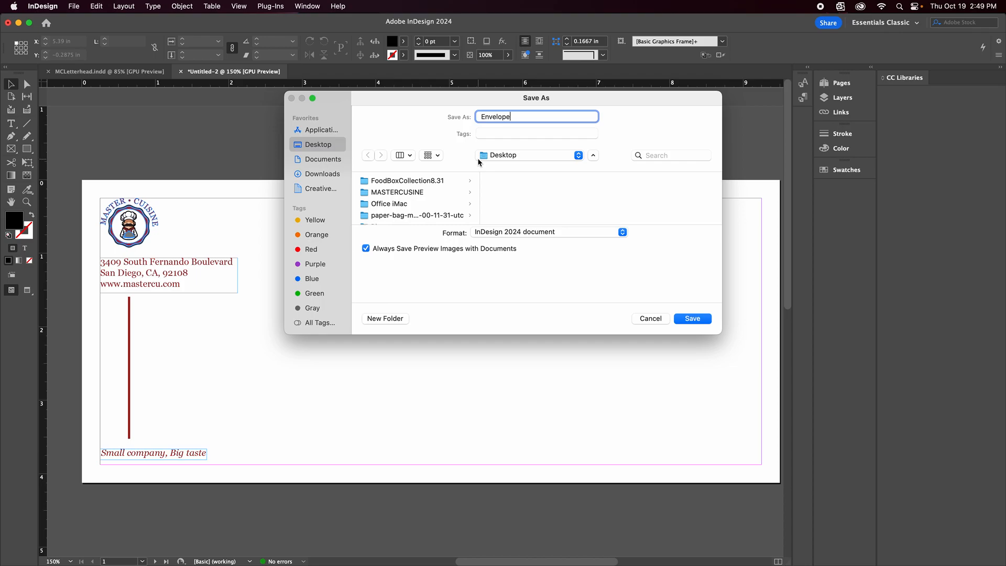
pyautogui.click(389, 194)
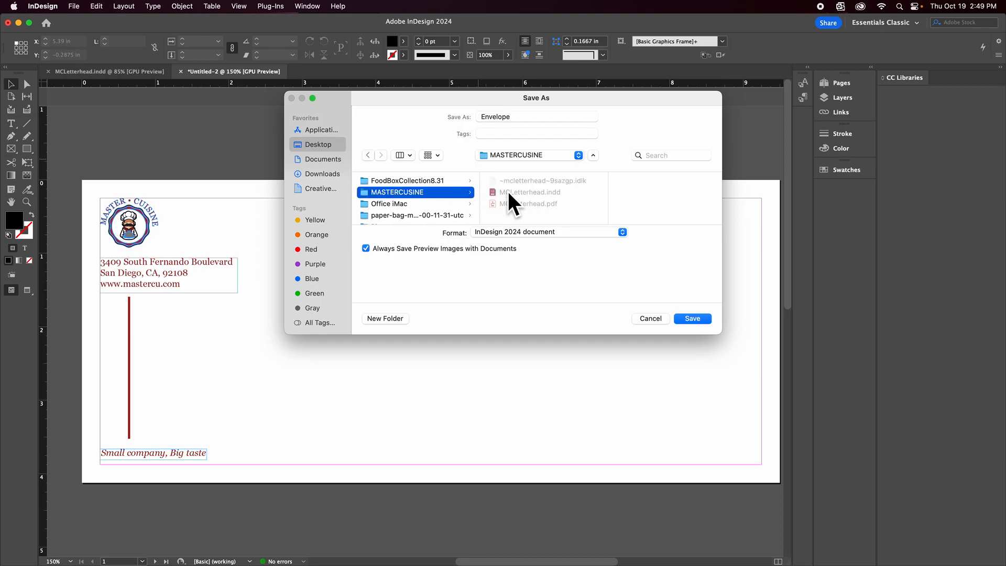
pyautogui.press('Return')
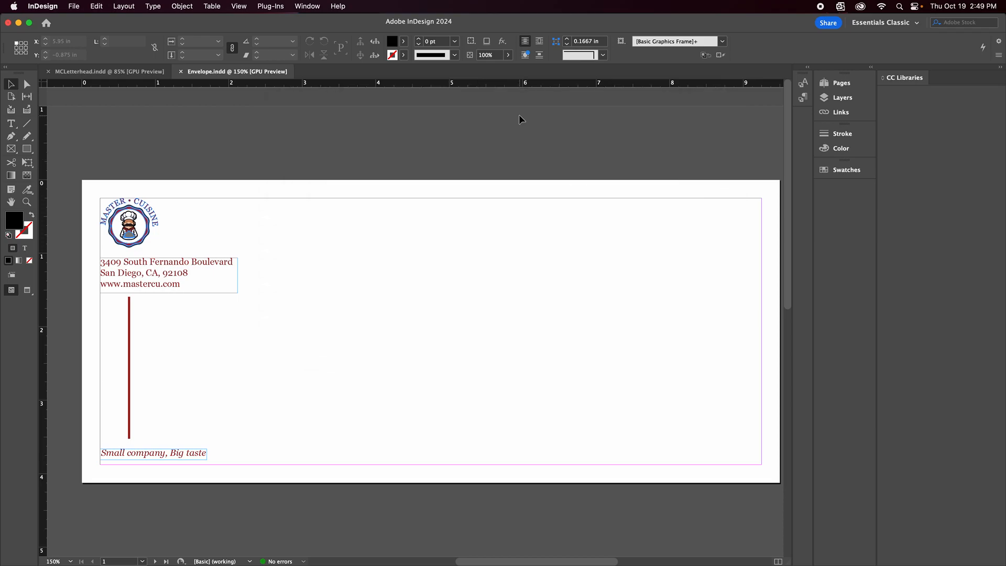
# Place a copy of the logo on the pasteboard beside the blank second page, at about X -1.11 in, Y 0.62 in
pyautogui.scroll(-5, 519, 117)
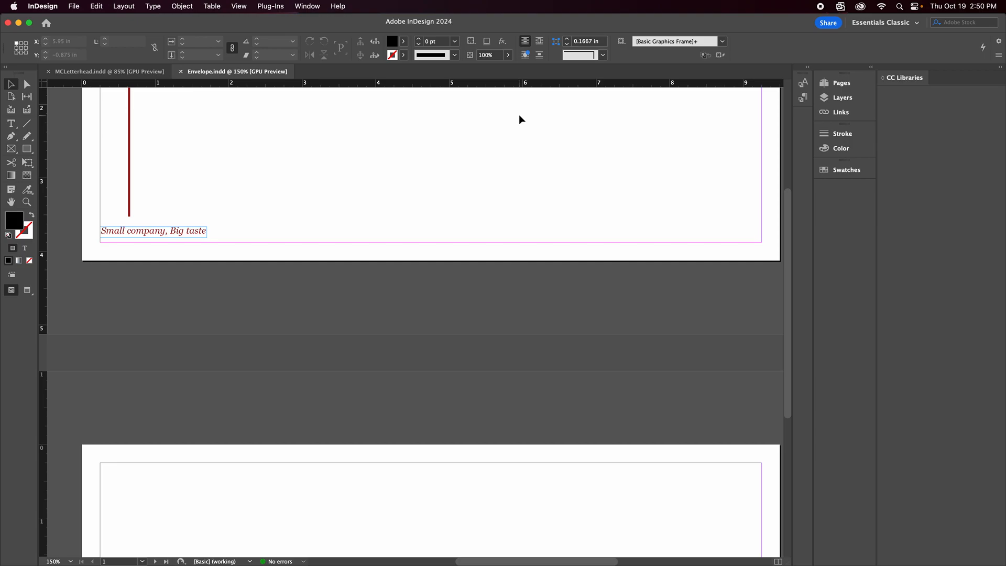
pyautogui.scroll(2, 520, 117)
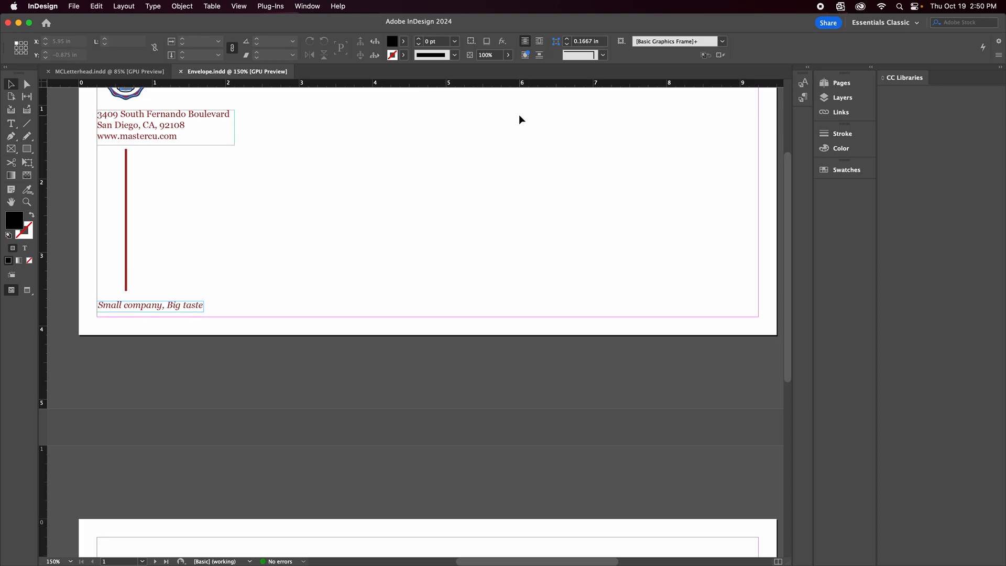
pyautogui.press('super+minus')
pyautogui.press('super+minus')
pyautogui.press('super+equal')
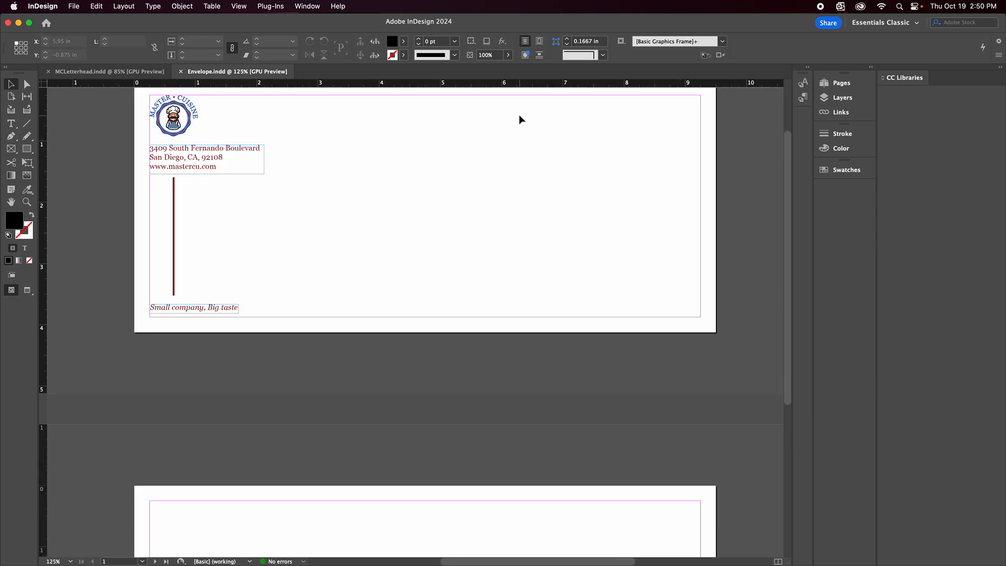
pyautogui.press('super+minus')
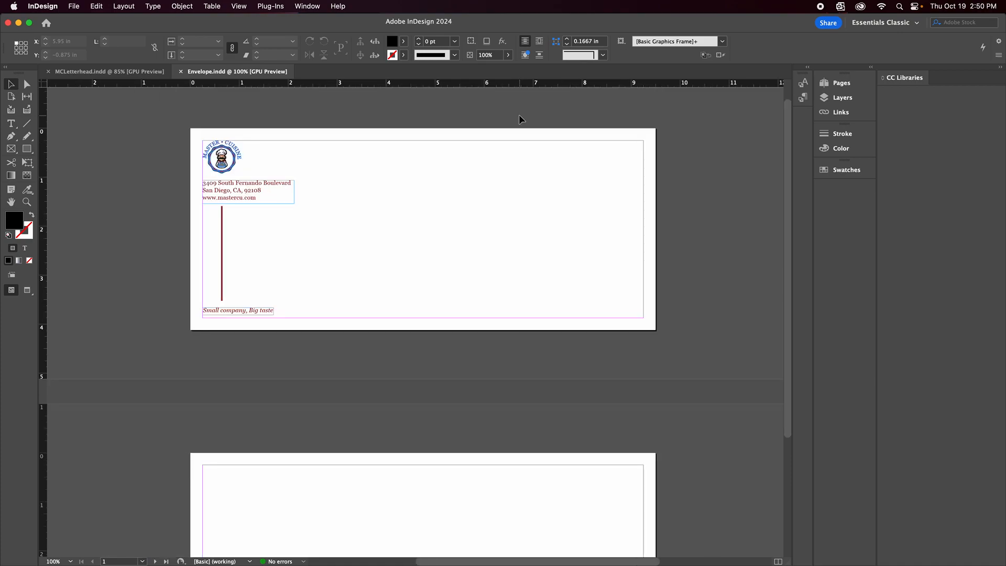
pyautogui.hscroll(-2, 519, 114)
pyautogui.scroll(-1, 518, 114)
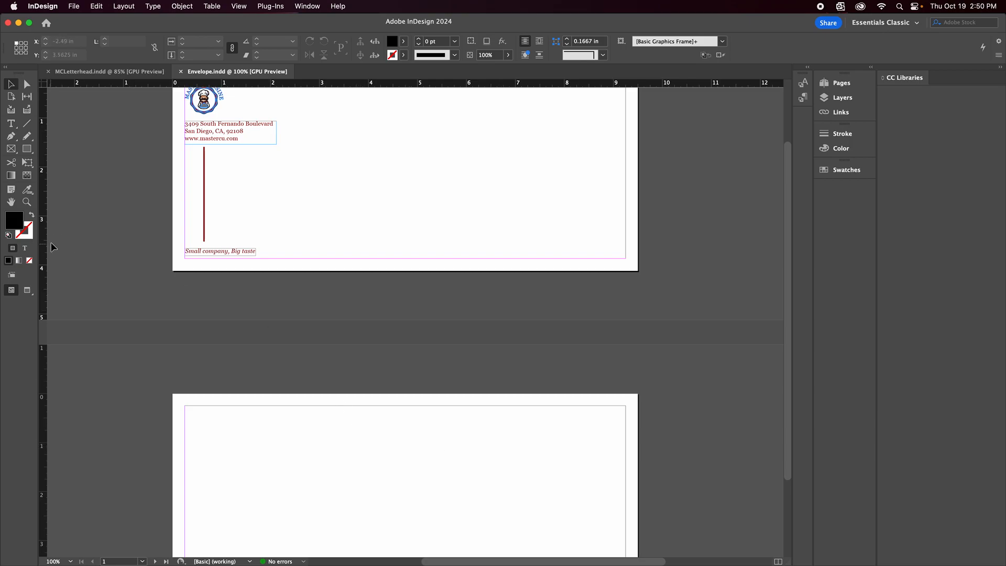
pyautogui.click(216, 109)
pyautogui.hscroll(-1, 233, 113)
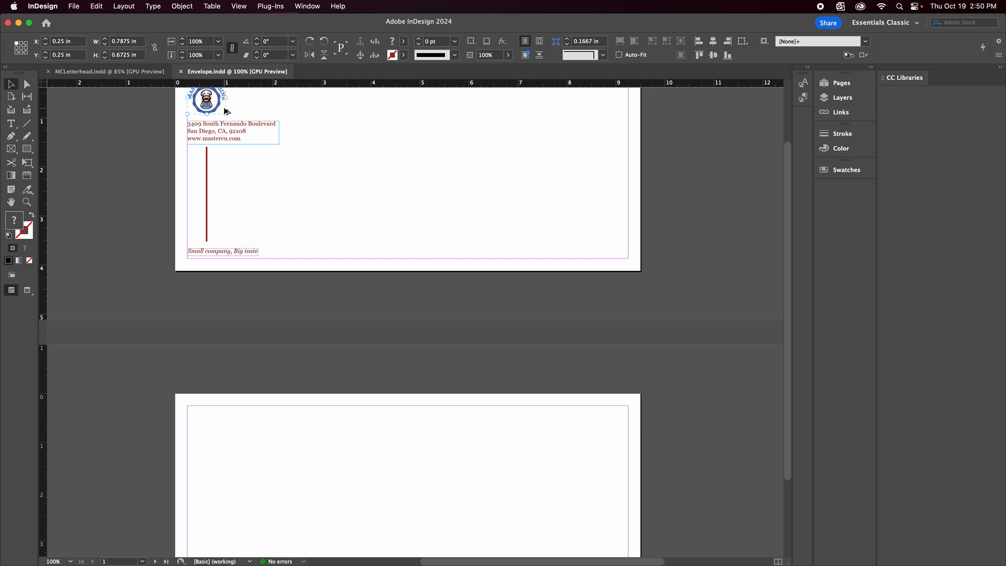
pyautogui.moveTo(220, 109); pyautogui.dragTo(159, 446)
pyautogui.scroll(2, 157, 447)
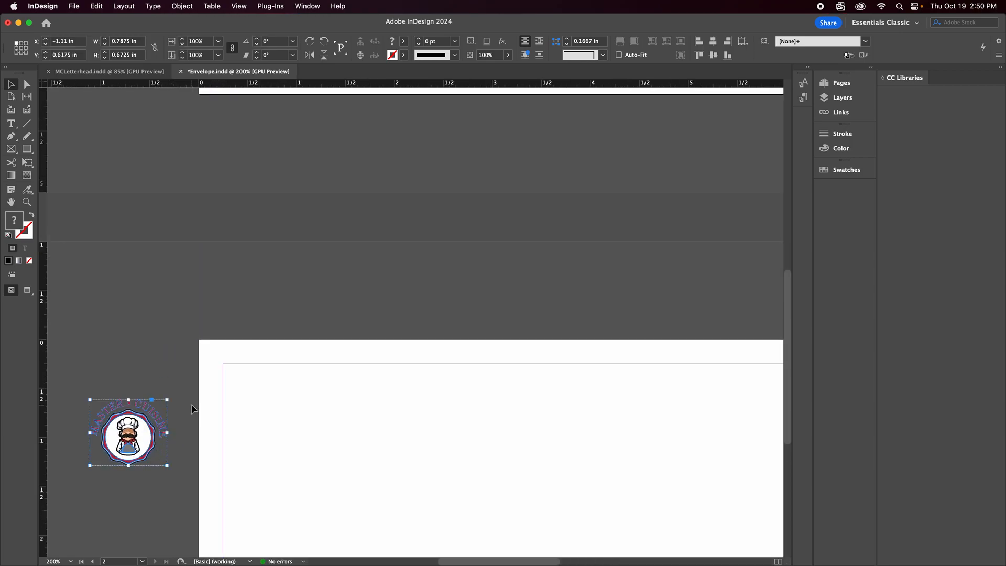
pyautogui.press('super+0')
pyautogui.press('super+minus')
pyautogui.press('super+minus')
pyautogui.press('super+minus')
pyautogui.press('super+minus')
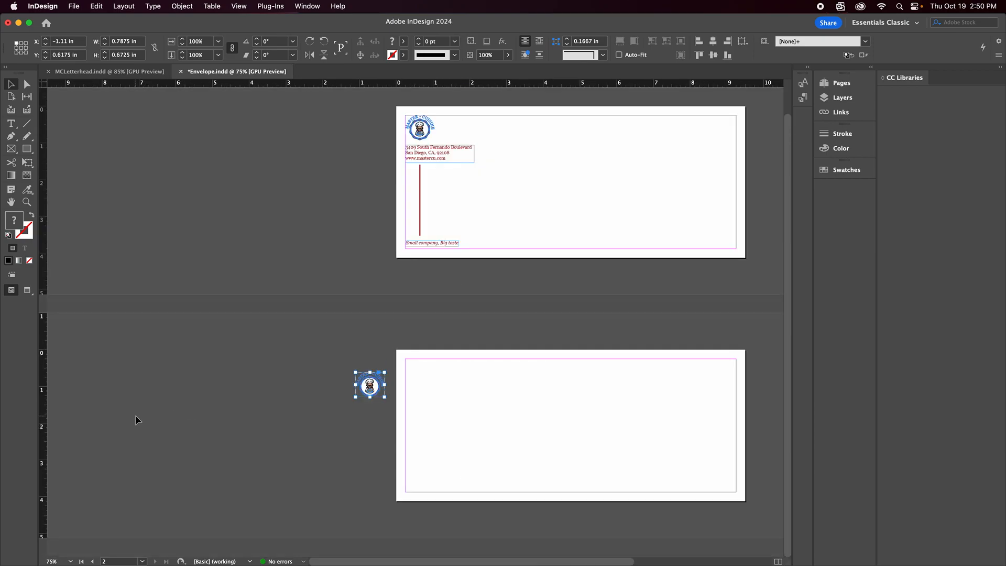
pyautogui.hscroll(5, 134, 414)
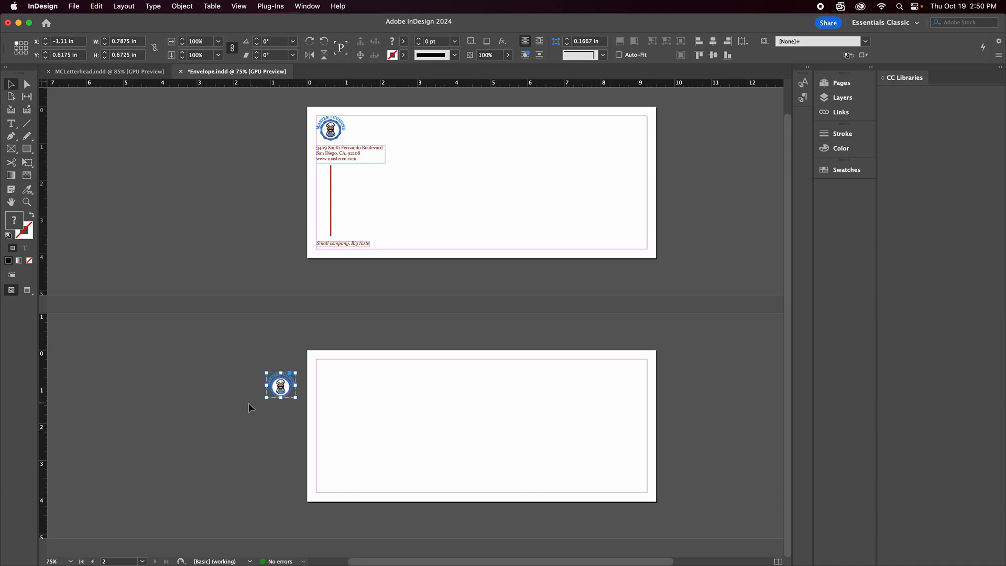
pyautogui.press('super+equal')
pyautogui.press('super+equal')
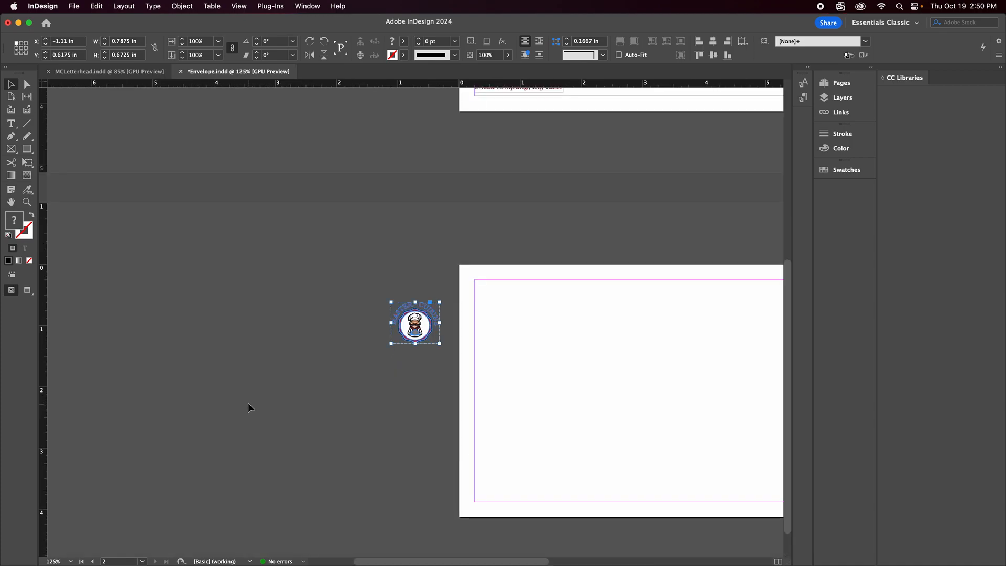
pyautogui.hscroll(6, 228, 404)
pyautogui.click(257, 291)
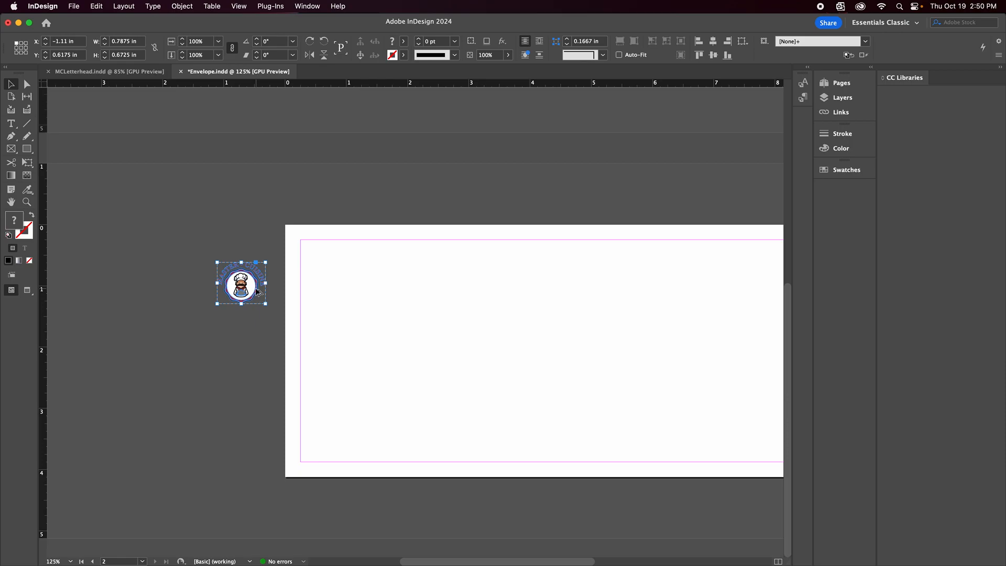
pyautogui.keyDown('alt'); pyautogui.moveTo(257, 292); pyautogui.dragTo(234, 387); pyautogui.keyUp('alt')
pyautogui.moveTo(150, 348); pyautogui.dragTo(256, 419)
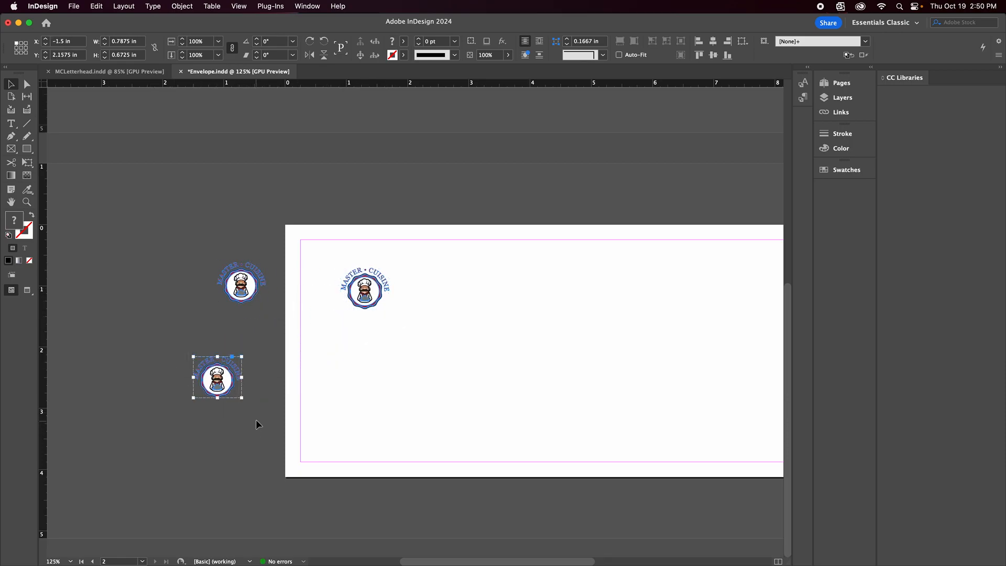
pyautogui.press('Delete')
pyautogui.click(372, 308)
pyautogui.press('Delete')
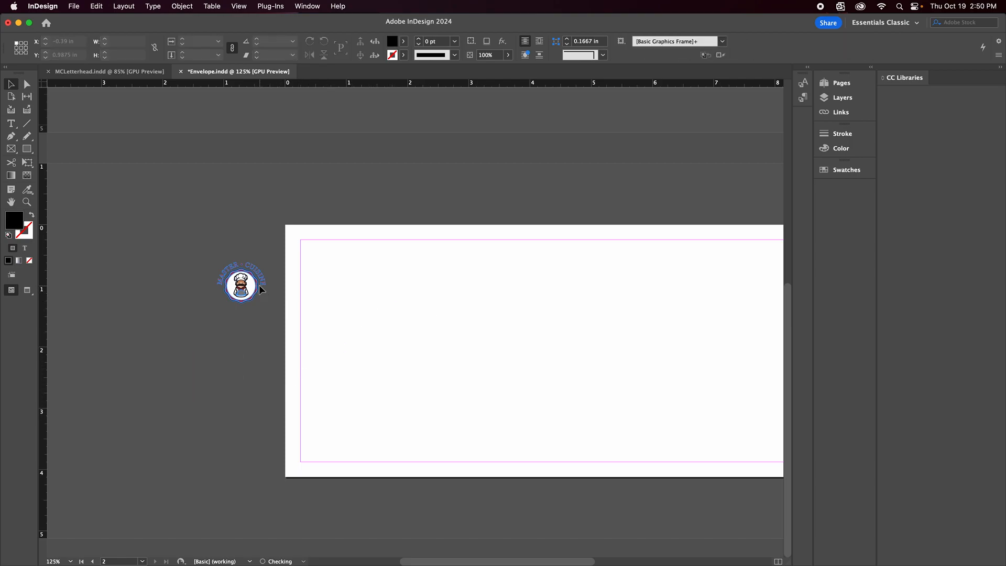
# Draw a 9.5 in wide rectangle along the second page's upper edge and shorten it to about 0.92 in high
pyautogui.moveTo(254, 291); pyautogui.dragTo(253, 311)
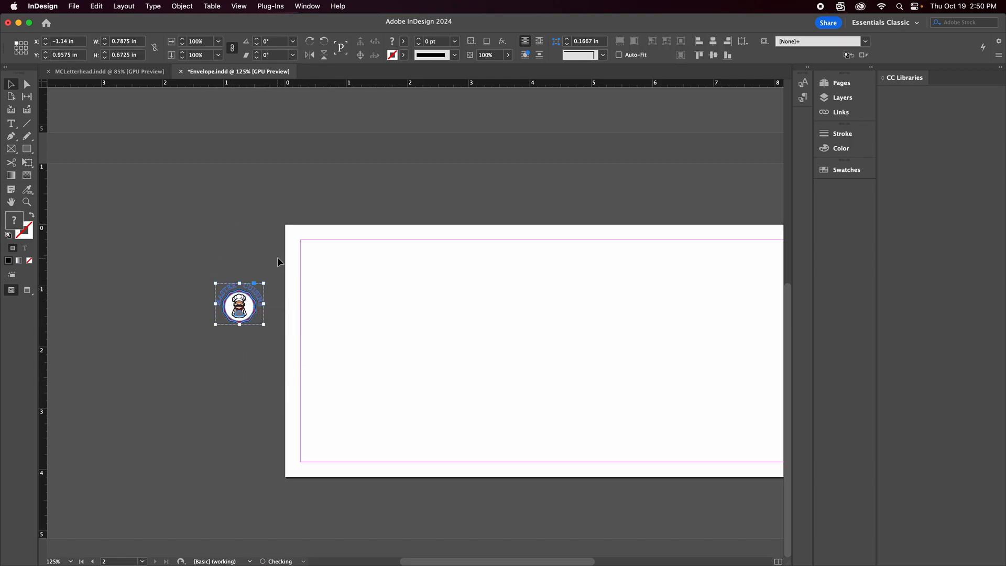
pyautogui.hscroll(5, 269, 250)
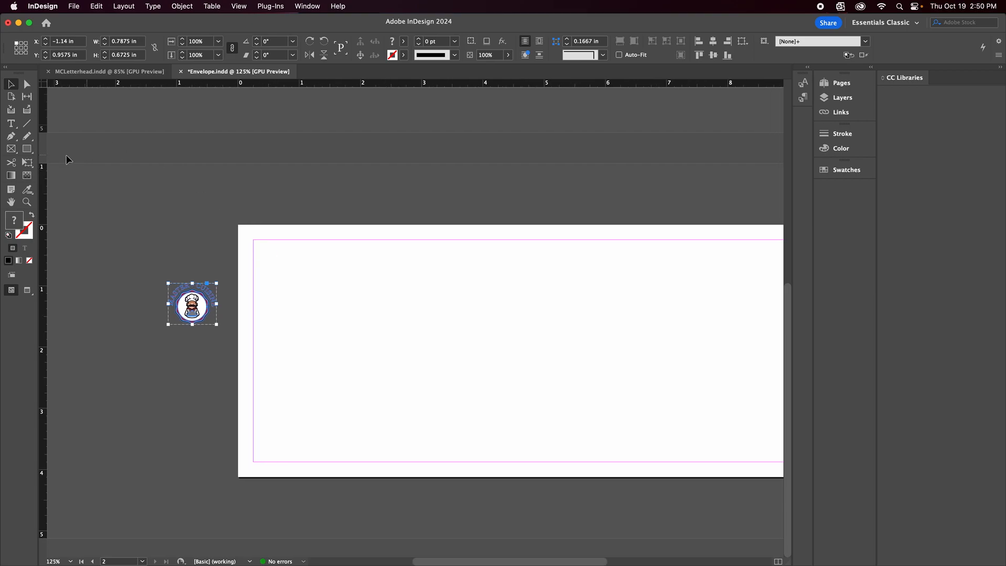
pyautogui.click(27, 149)
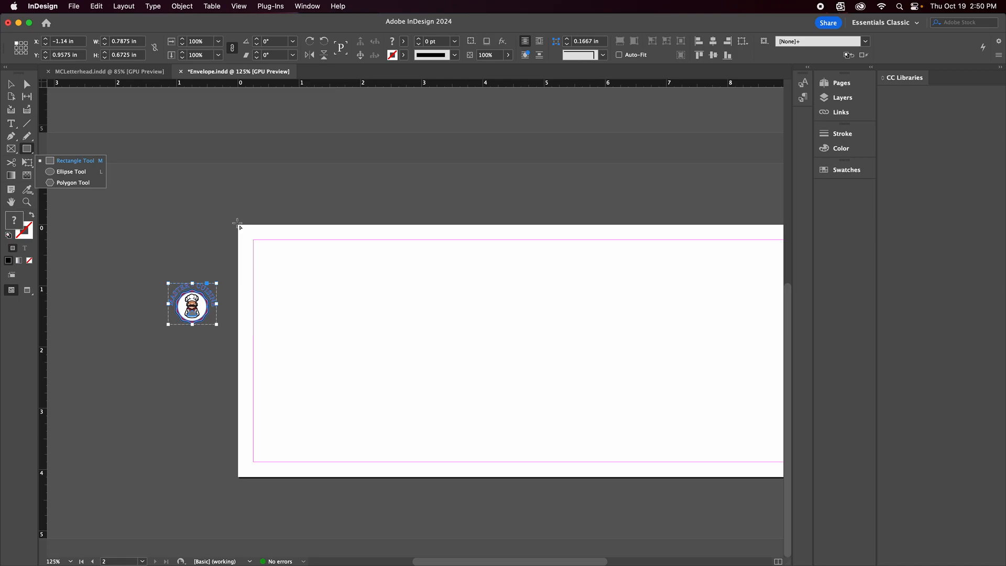
pyautogui.moveTo(239, 225); pyautogui.dragTo(705, 298)
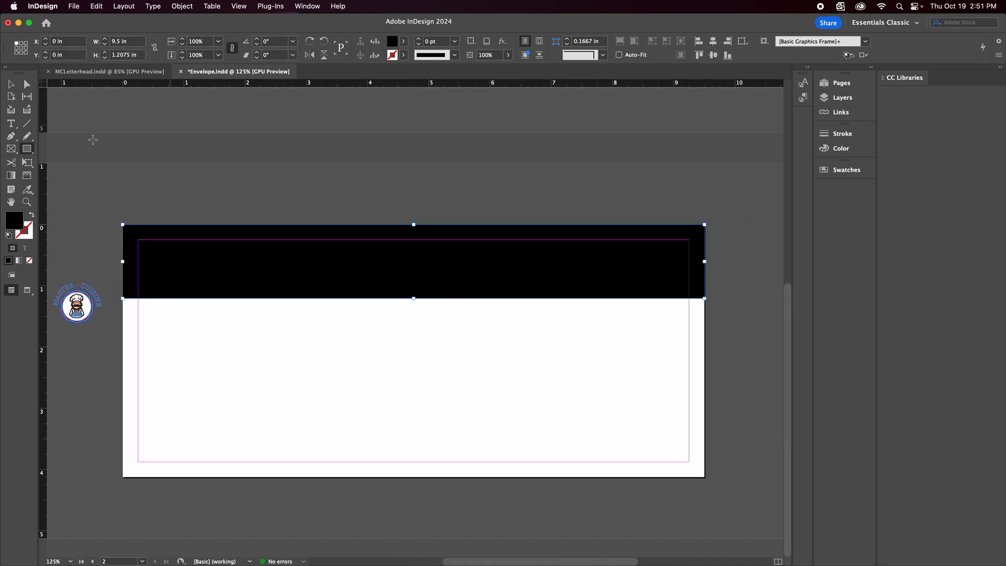
pyautogui.click(11, 83)
pyautogui.moveTo(414, 298); pyautogui.dragTo(414, 281)
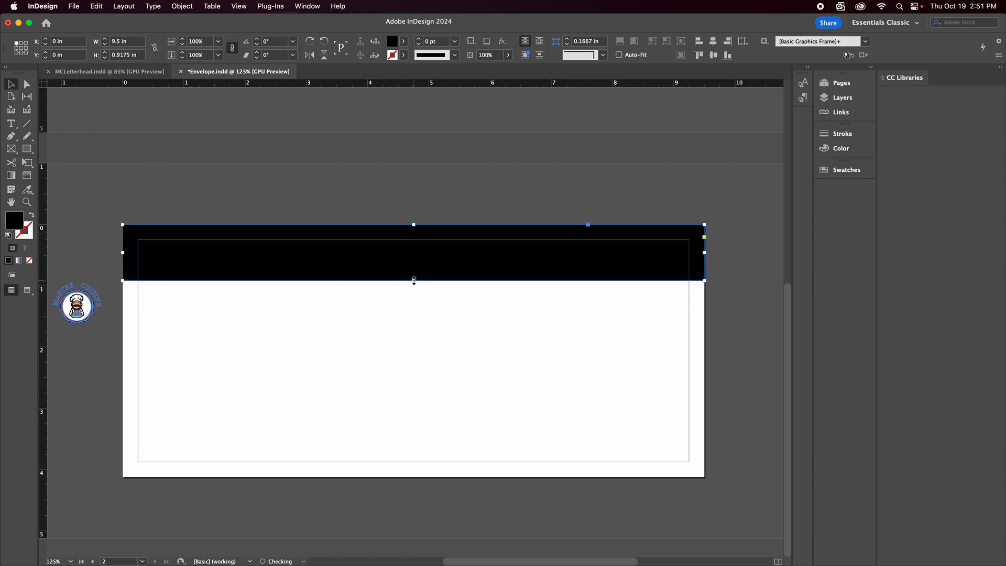
# Fill the rectangle on the second page with the c24m98y100k20 swatch
pyautogui.click(418, 168)
pyautogui.click(403, 41)
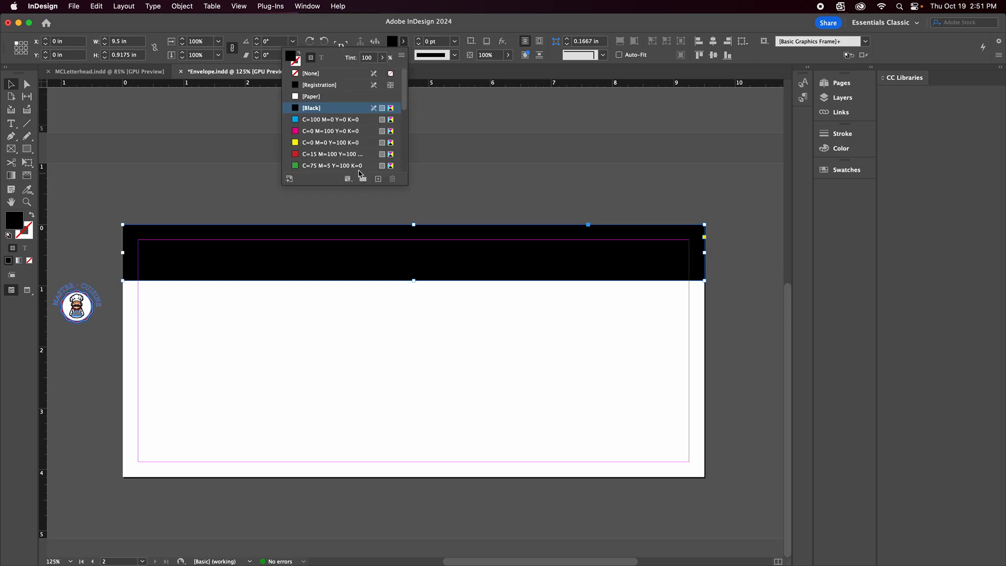
pyautogui.scroll(-3, 357, 163)
pyautogui.scroll(-2, 358, 163)
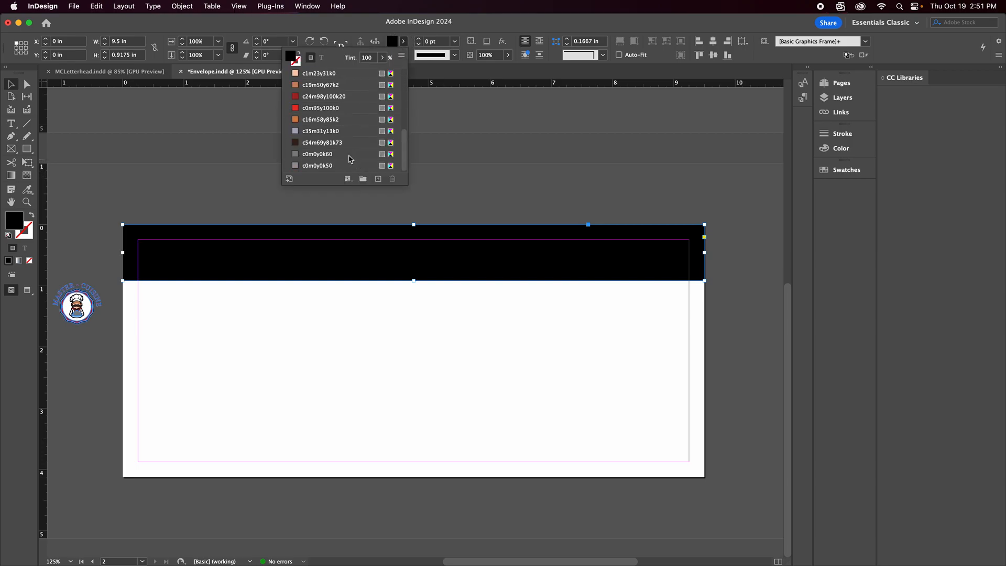
pyautogui.click(293, 97)
pyautogui.click(149, 198)
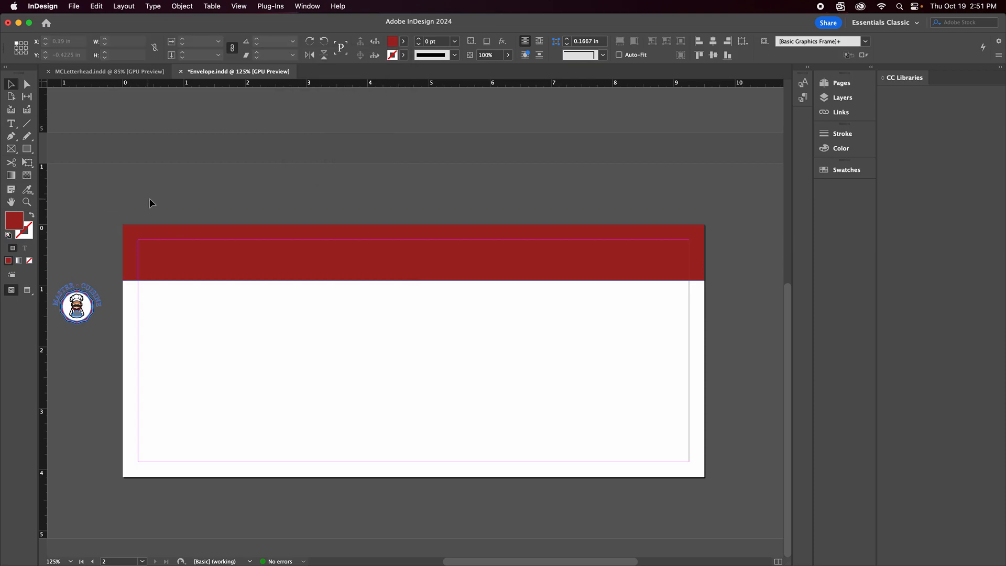
# Move the pasteboard logo onto the second page beneath the red rectangle, at about X 3.13 in, Y 1.22 in
pyautogui.scroll(10, 150, 198)
pyautogui.scroll(-5, 148, 197)
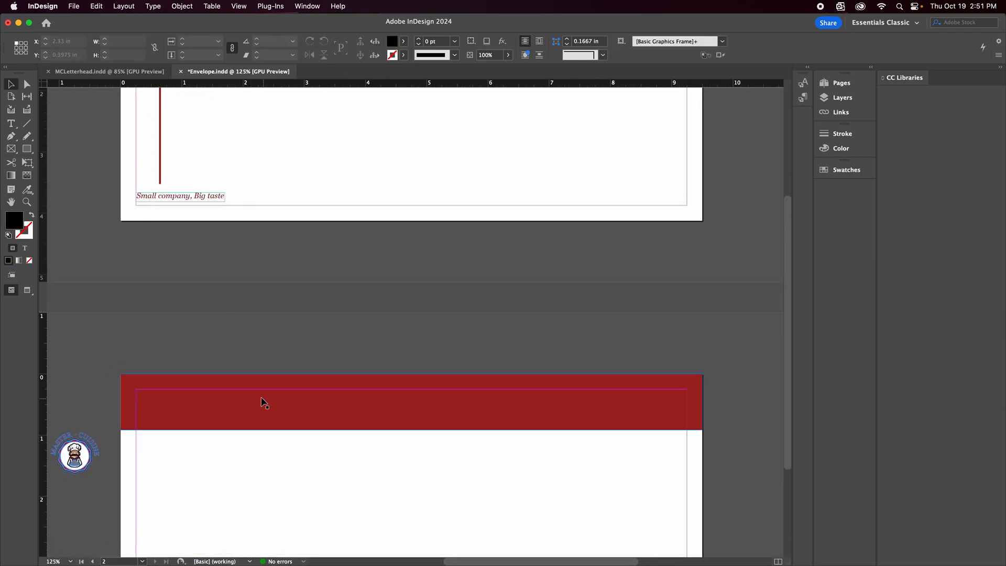
pyautogui.moveTo(77, 438); pyautogui.dragTo(351, 485)
pyautogui.press('Escape')
pyautogui.moveTo(84, 464); pyautogui.dragTo(345, 478)
# Move the logo up onto the red band on the second page, at about X 4.2 in, Y 0.32 in
pyautogui.press('super+equal')
pyautogui.press('super+equal')
pyautogui.press('super+equal')
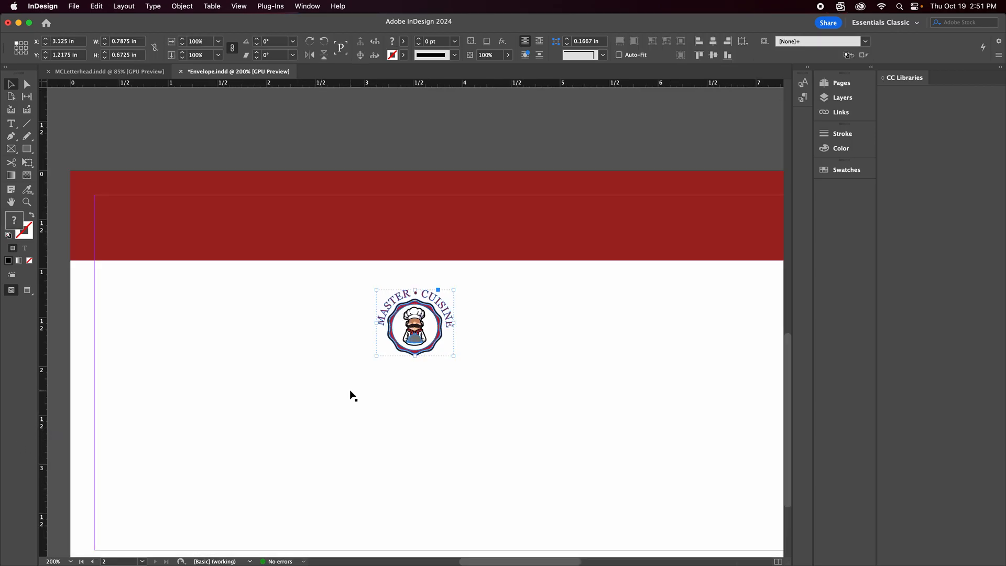
pyautogui.hscroll(2, 350, 388)
pyautogui.scroll(1, 350, 389)
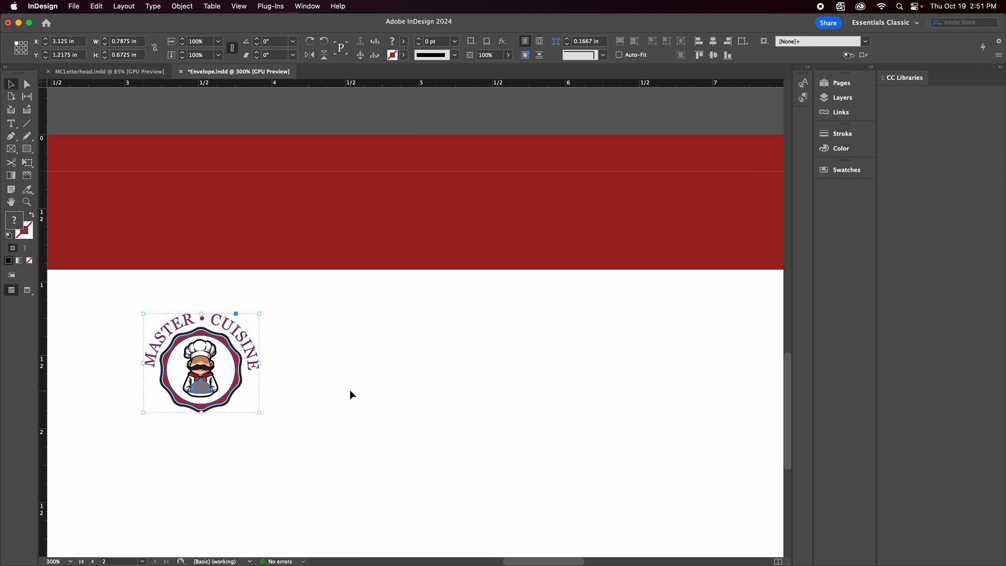
pyautogui.moveTo(219, 403); pyautogui.dragTo(377, 271)
pyautogui.hscroll(-5, 376, 271)
pyautogui.hscroll(5, 368, 257)
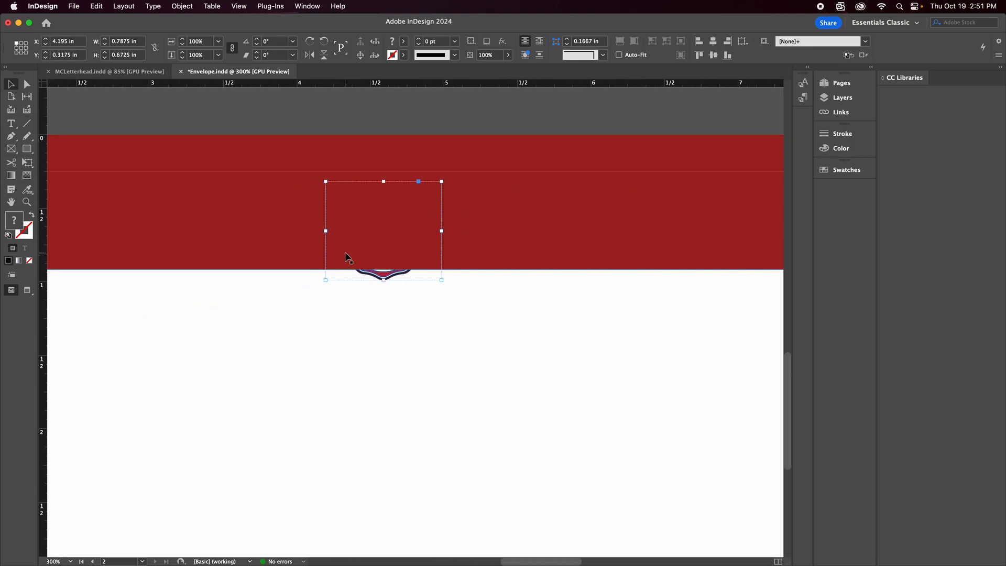
# Send the red rectangle on the second page to the back, behind the logo
pyautogui.click(85, 189)
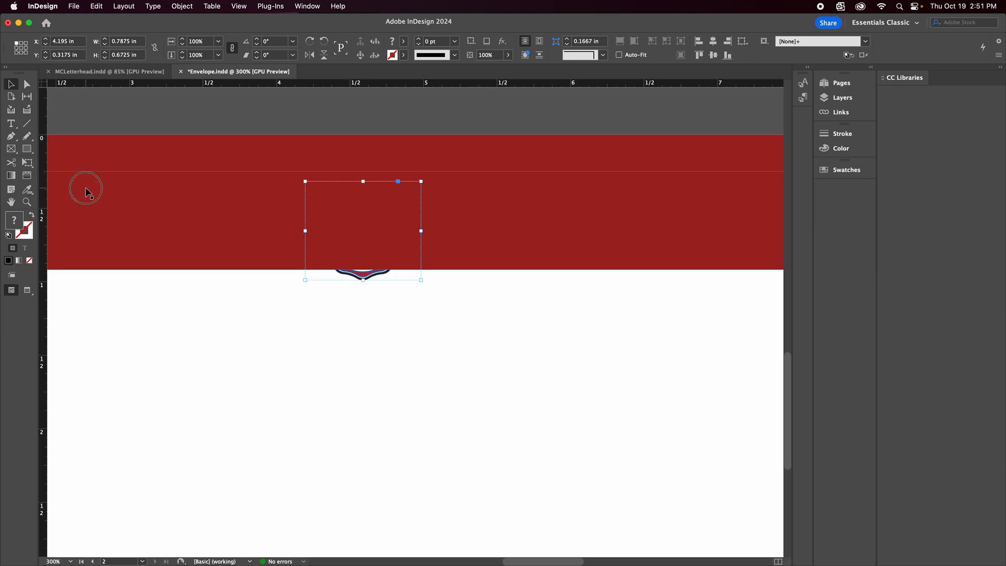
pyautogui.rightClick(148, 211)
pyautogui.click(168, 318)
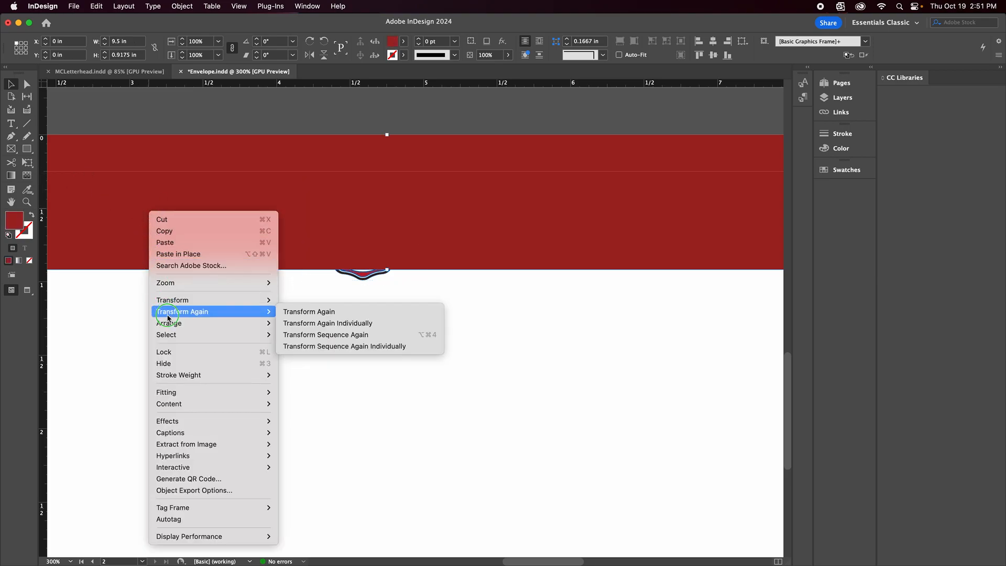
pyautogui.moveTo(170, 323)
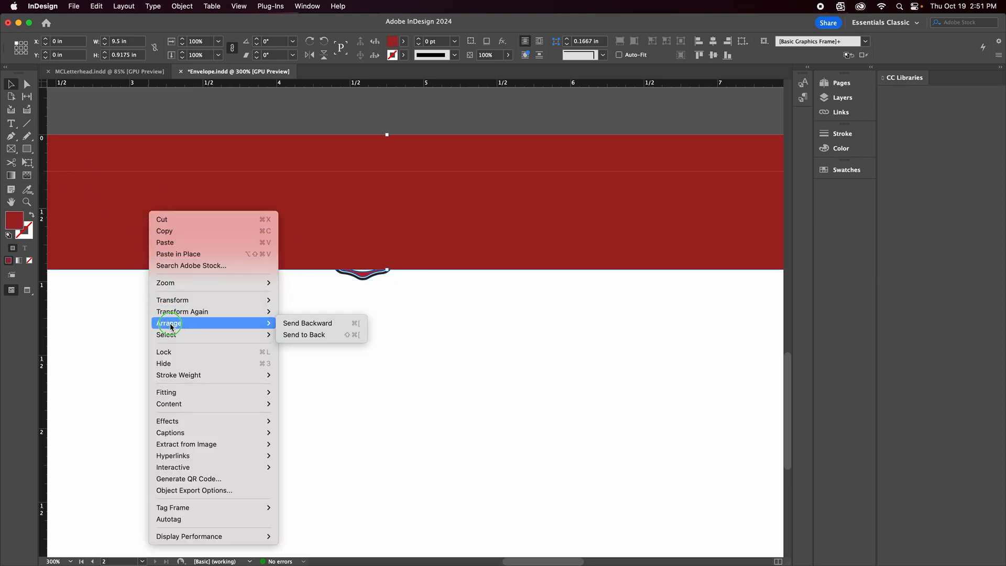
pyautogui.click(322, 335)
pyautogui.click(387, 357)
pyautogui.click(397, 259)
# Nudge the logo up so its badge sits inside the red band, and switch the document to Preview screen mode
pyautogui.scroll(5, 397, 258)
pyautogui.hscroll(3, 397, 258)
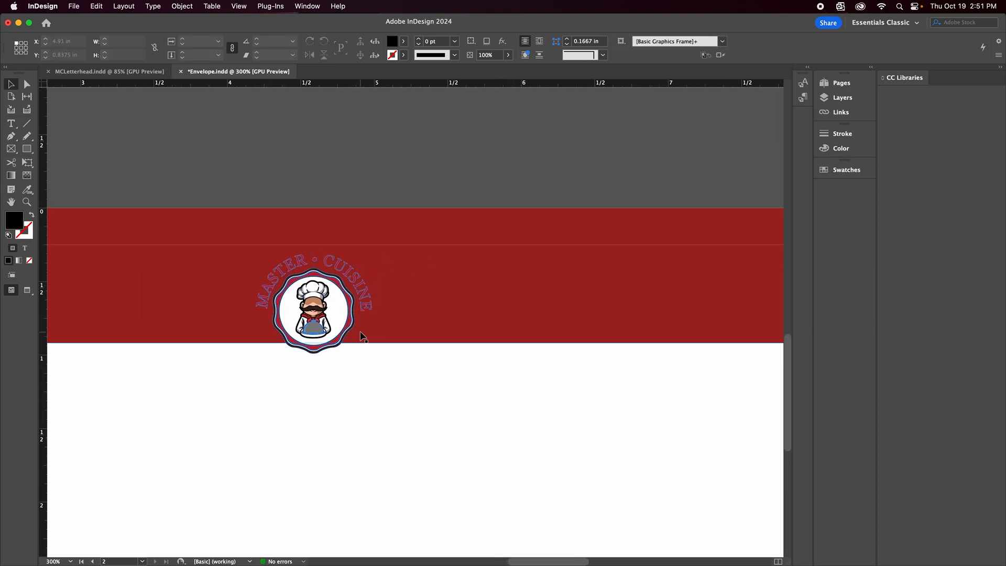
pyautogui.moveTo(345, 349); pyautogui.dragTo(391, 339)
pyautogui.click(357, 436)
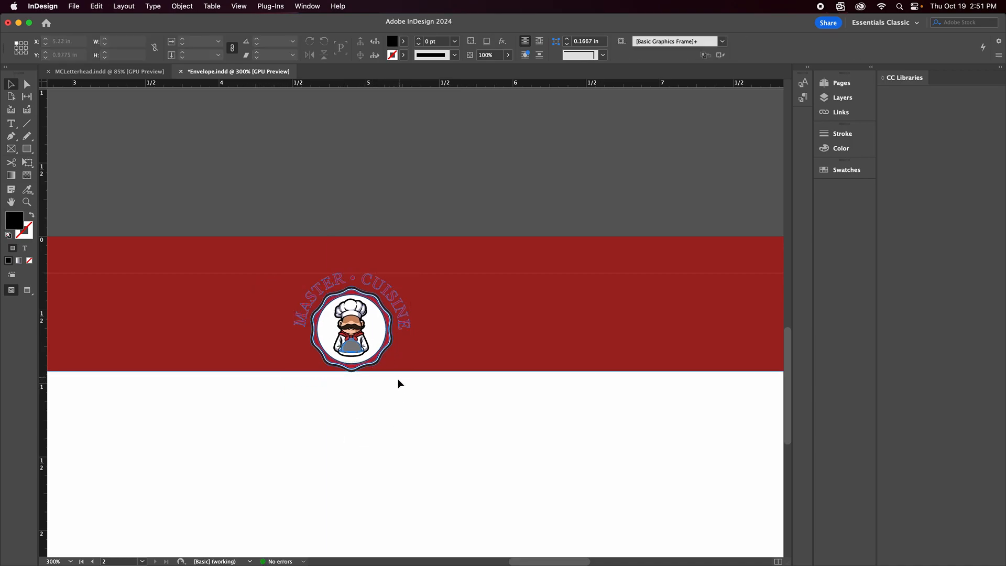
pyautogui.click(30, 261)
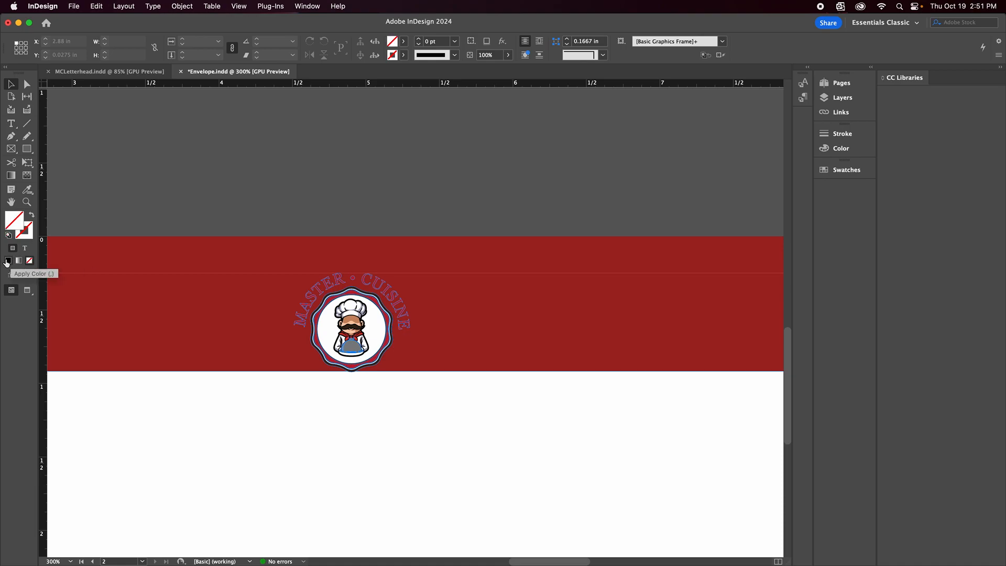
pyautogui.click(28, 290)
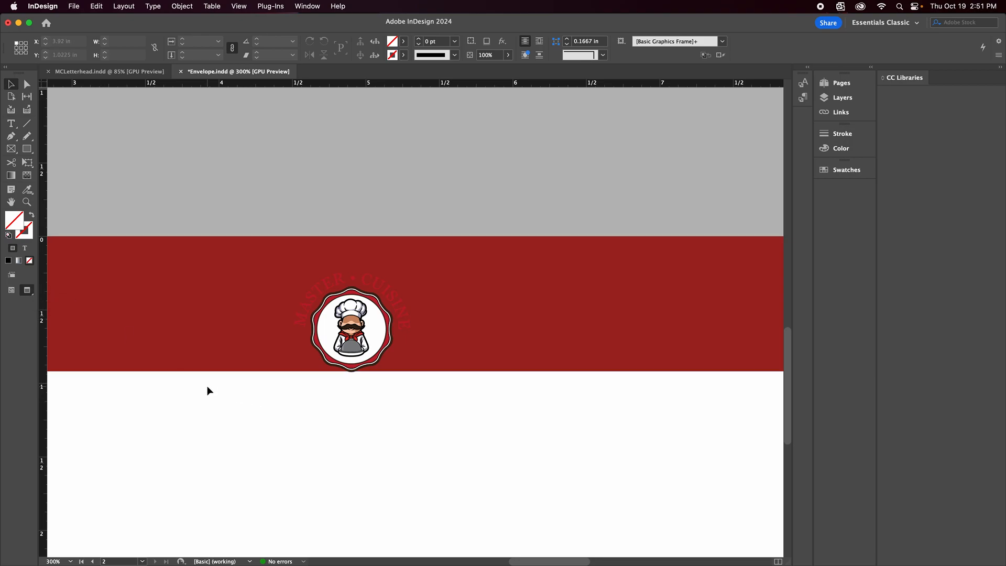
# Center the logo within the band on the second page, at about X 4.36 in, Y 0.12 in
pyautogui.moveTo(386, 353); pyautogui.dragTo(400, 340)
pyautogui.click(407, 339)
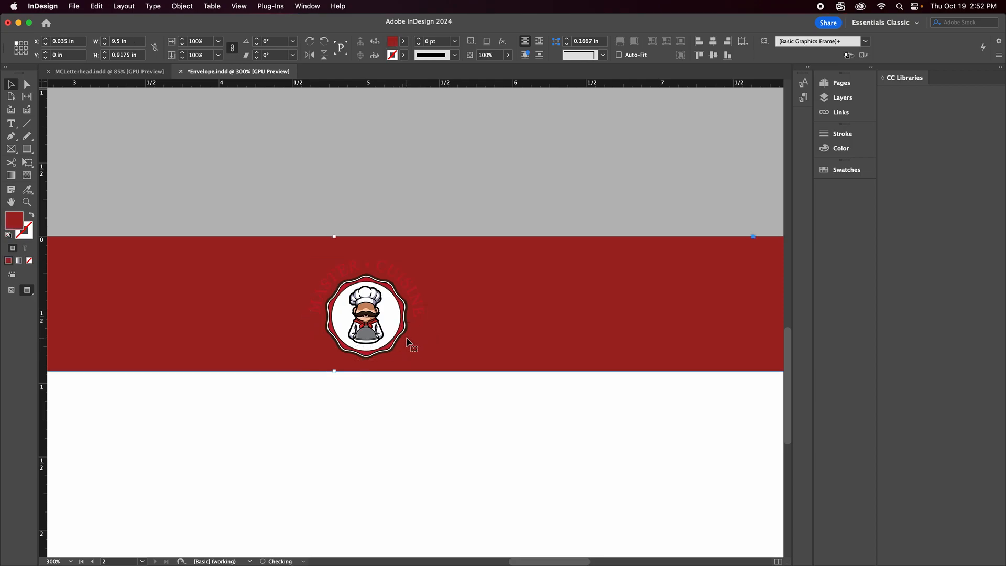
pyautogui.press('super+minus')
pyautogui.press('super+minus')
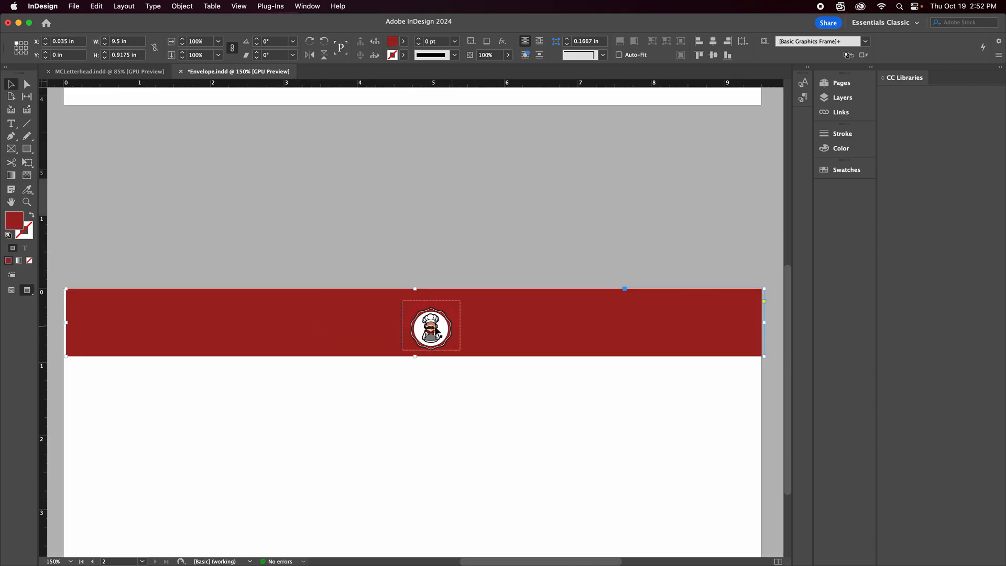
pyautogui.moveTo(408, 342); pyautogui.dragTo(412, 331)
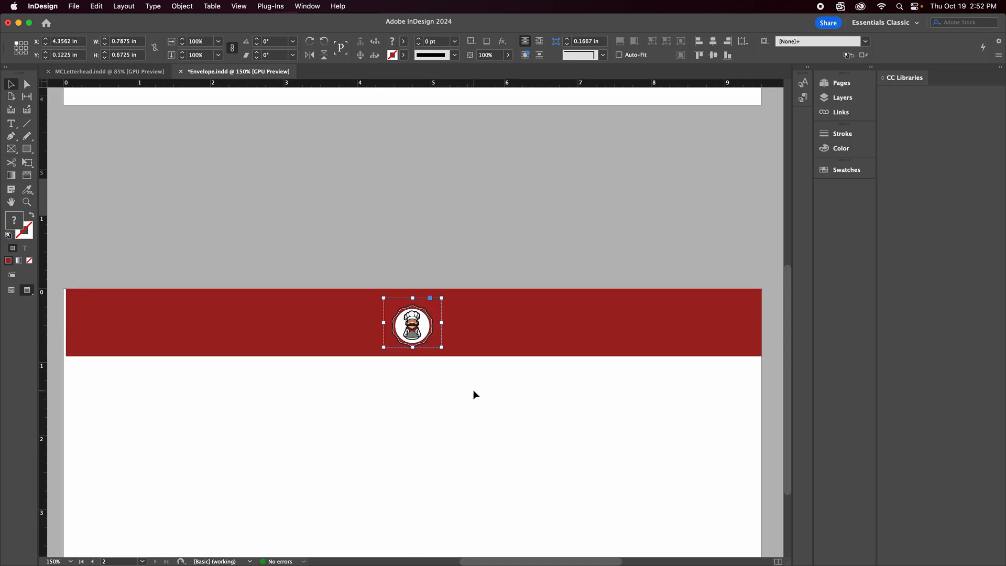
pyautogui.click(553, 391)
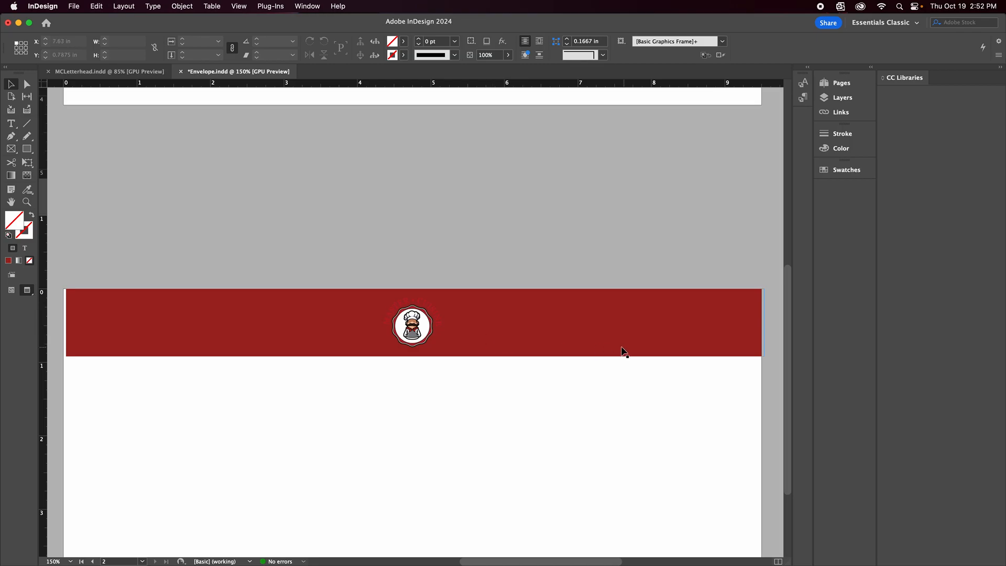
# Examine the logo and its arched lettering up close against the red band
pyautogui.press('super+equal')
pyautogui.press('super+equal')
pyautogui.press('super+equal')
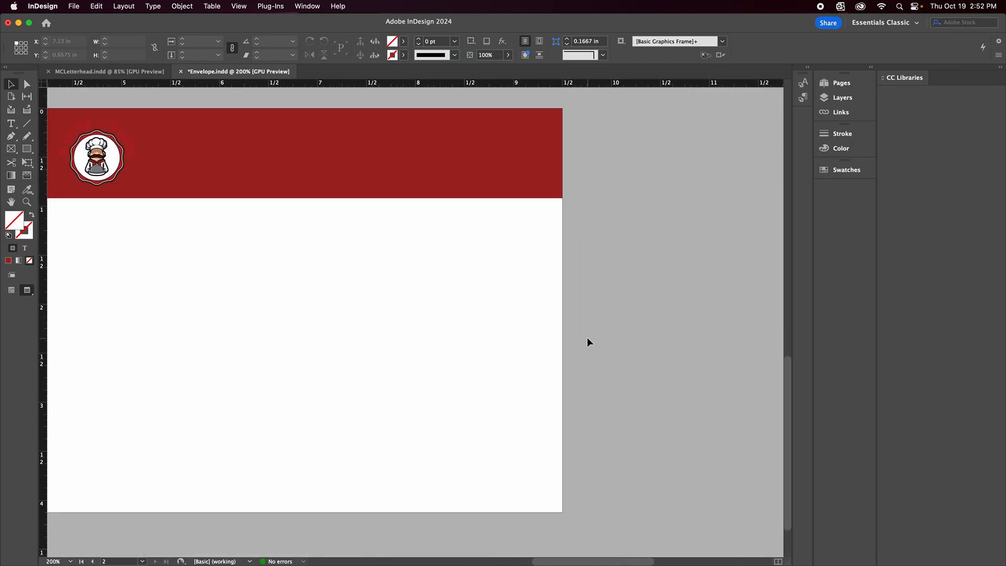
pyautogui.scroll(-10, 587, 338)
pyautogui.scroll(15, 587, 338)
pyautogui.hscroll(-10, 587, 338)
pyautogui.scroll(-10, 587, 338)
pyautogui.scroll(10, 587, 342)
pyautogui.hscroll(5, 587, 342)
pyautogui.press('super+equal')
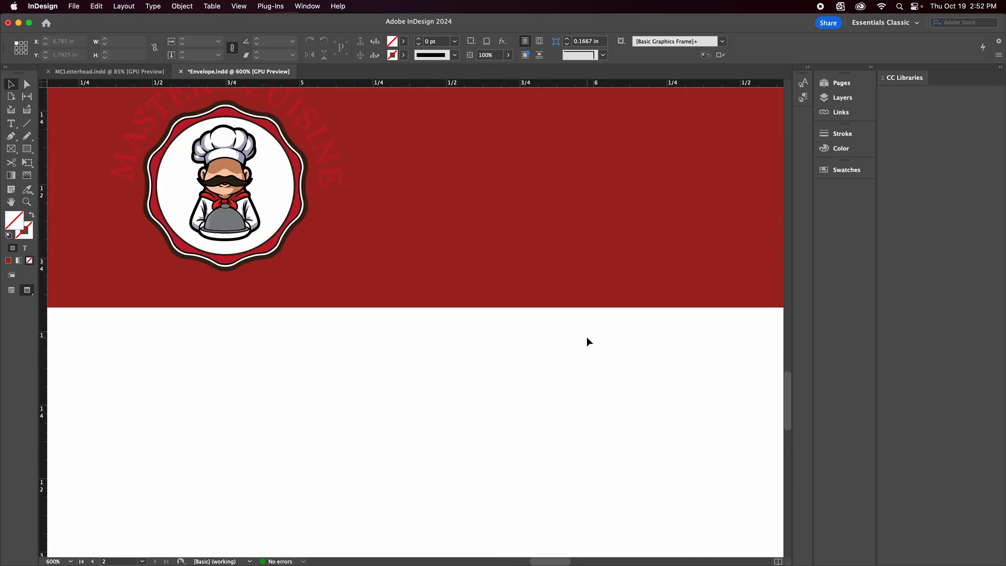
pyautogui.scroll(6, 586, 342)
pyautogui.hscroll(-8, 587, 341)
pyautogui.scroll(-15, 587, 337)
pyautogui.hscroll(8, 587, 338)
pyautogui.scroll(6, 587, 337)
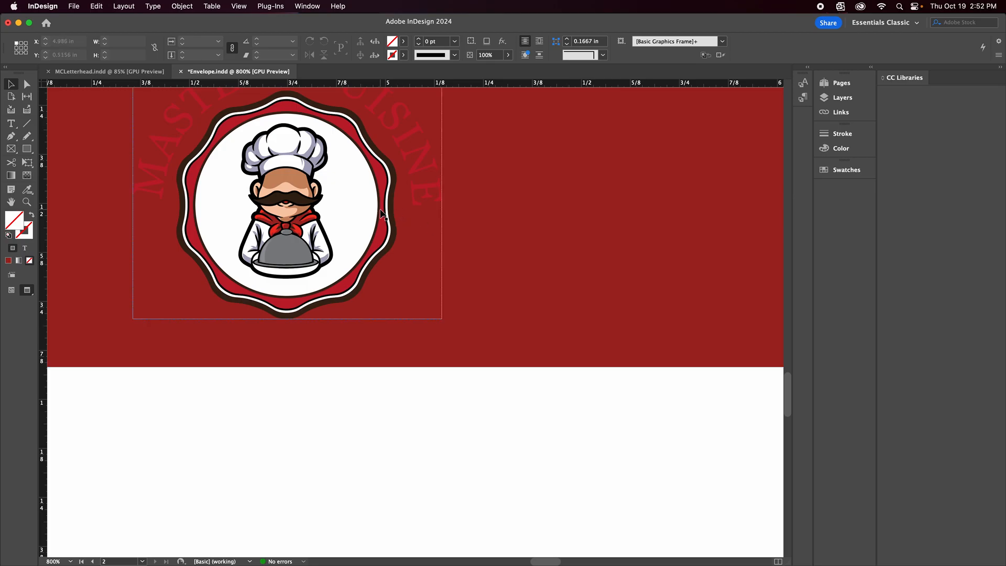
# Sample a color theme from the logo artwork with the Color Theme tool
pyautogui.click(24, 194)
pyautogui.click(108, 222)
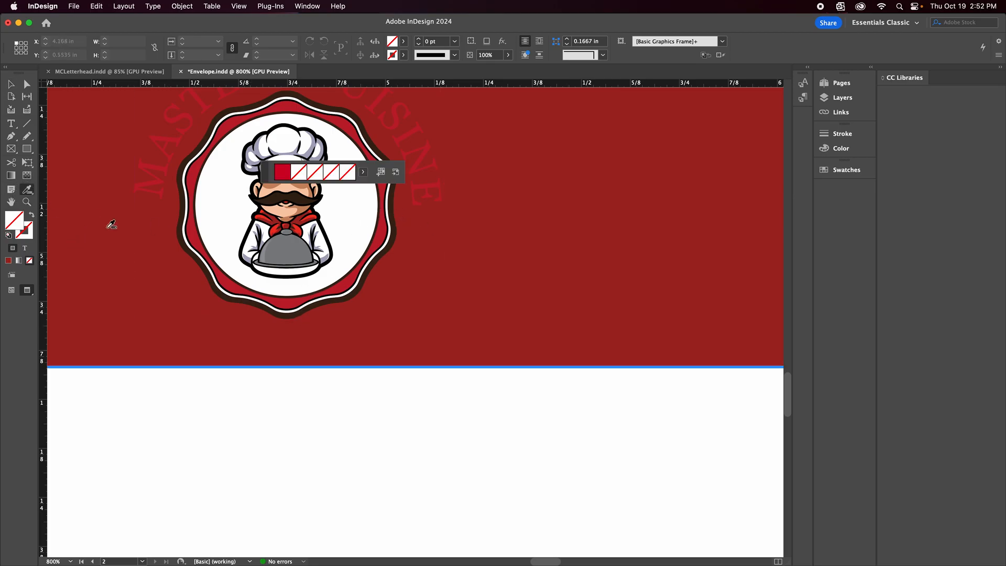
pyautogui.click(183, 236)
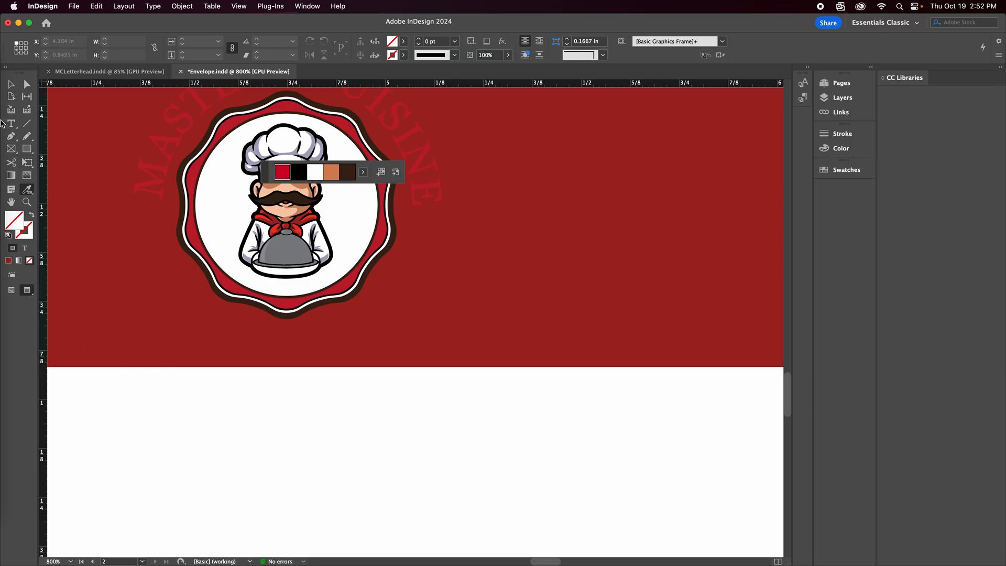
pyautogui.click(11, 84)
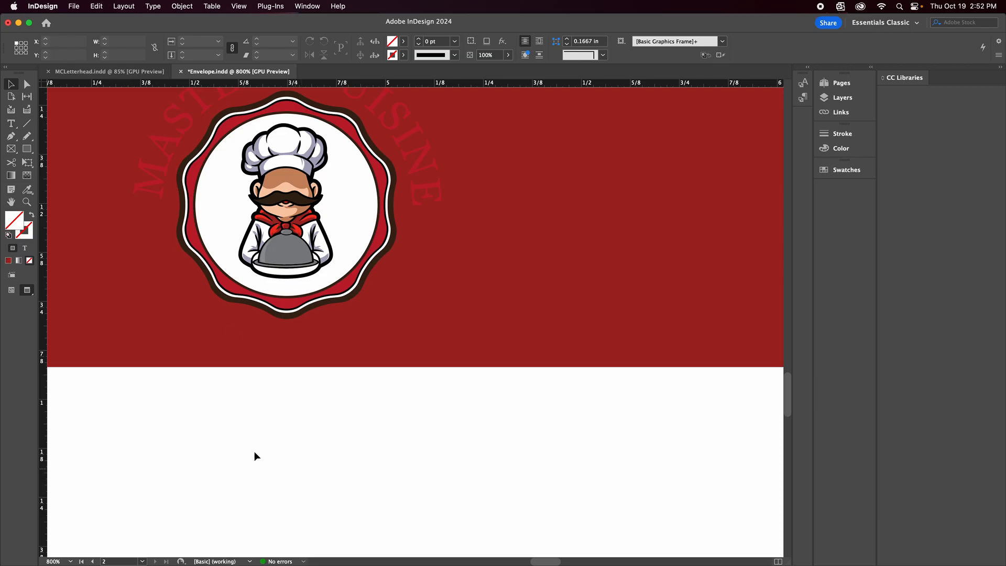
# Fill the band behind the logo with the dark brown C=52 M=70 Y=79 swatch from Colorful_Theme
pyautogui.click(473, 346)
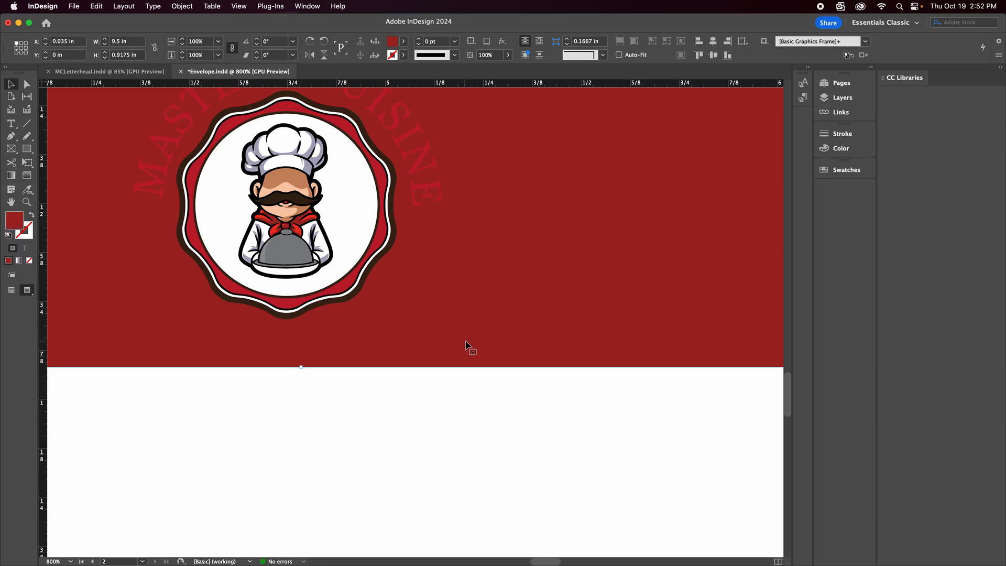
pyautogui.click(404, 45)
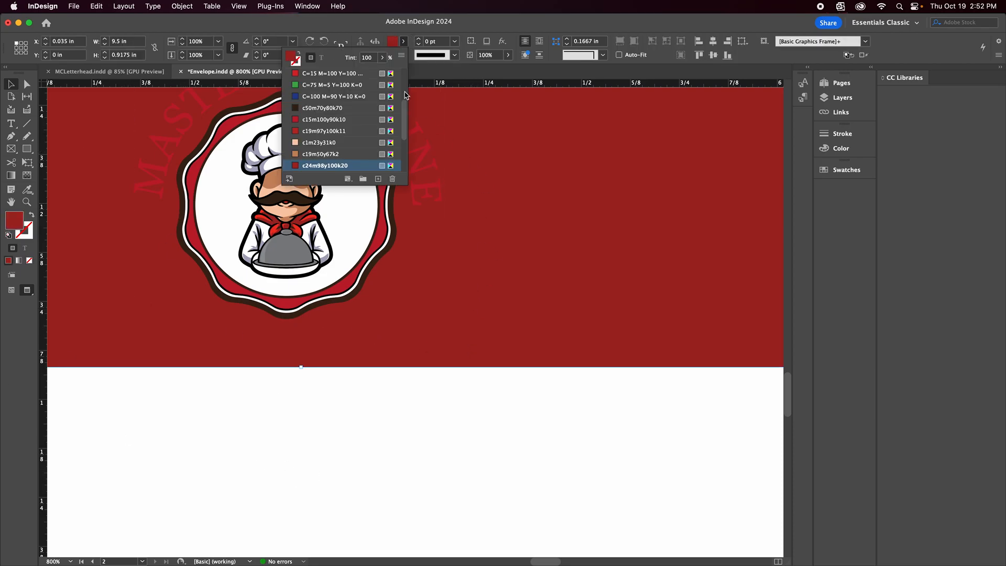
pyautogui.scroll(-3, 378, 136)
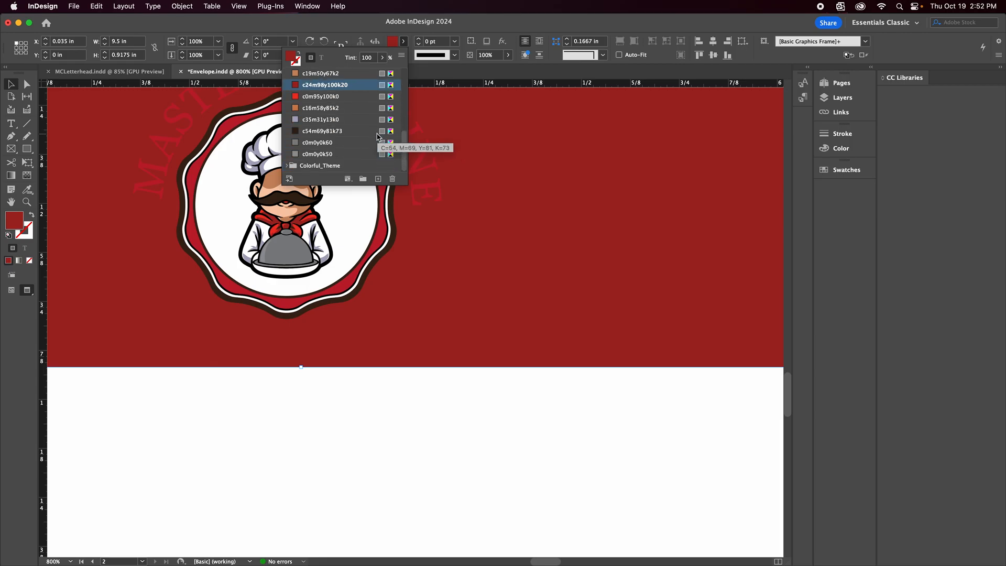
pyautogui.click(286, 166)
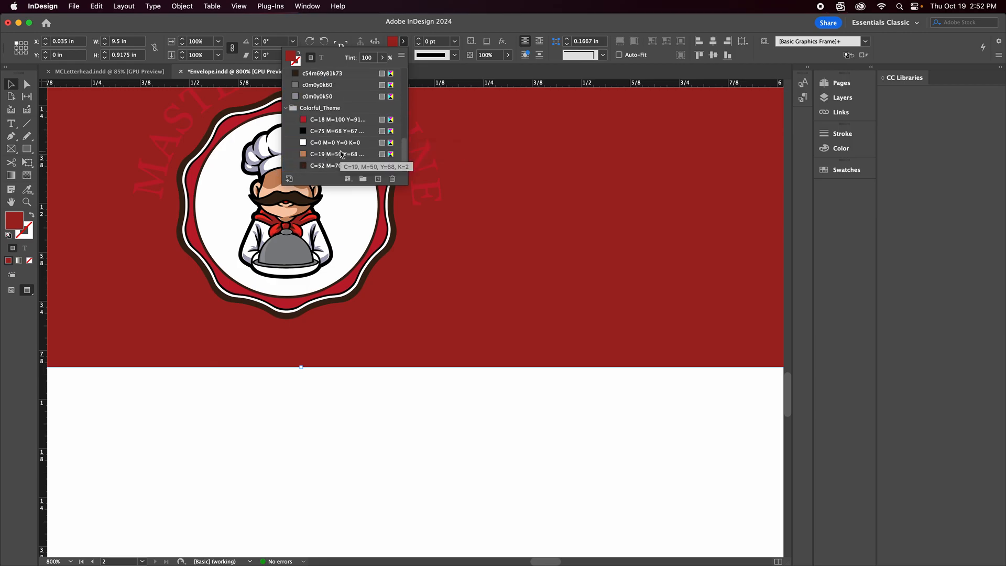
pyautogui.click(310, 166)
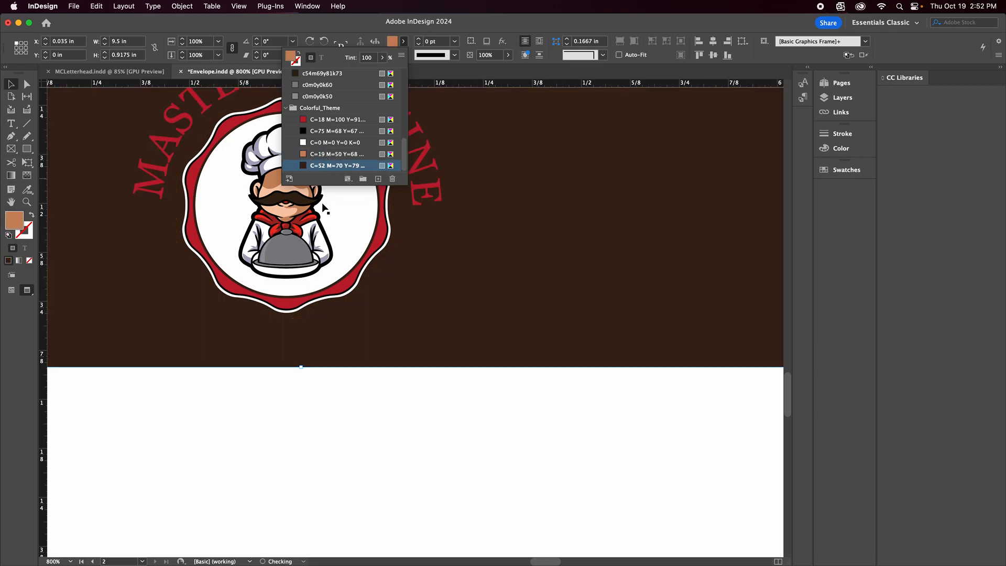
pyautogui.click(370, 401)
# Compare both envelope pages at reduced size and inspect the logo's lettering against the dark brown band
pyautogui.press('super+0')
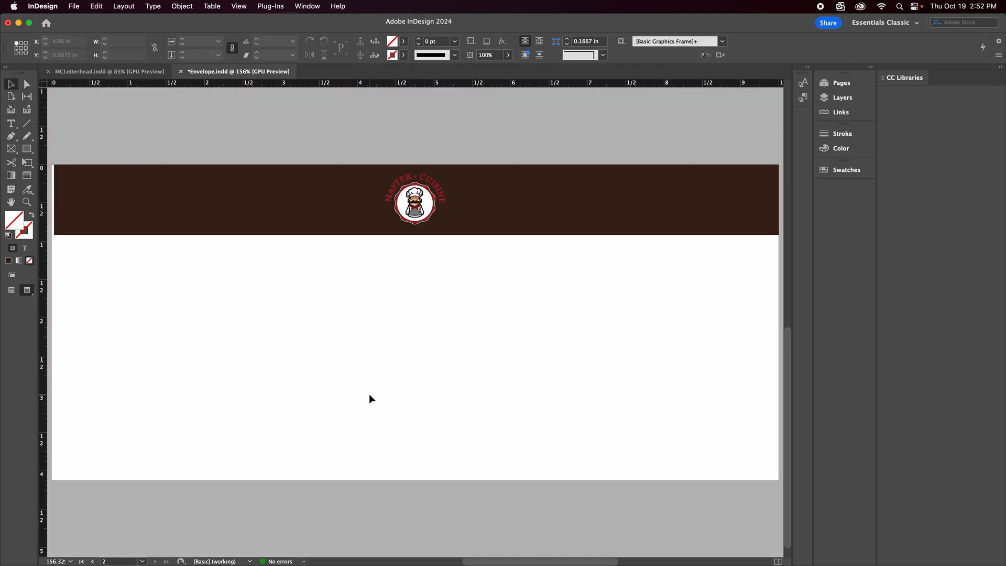
pyautogui.press('super+minus')
pyautogui.press('super+minus')
pyautogui.press('super+minus')
pyautogui.press('super+minus')
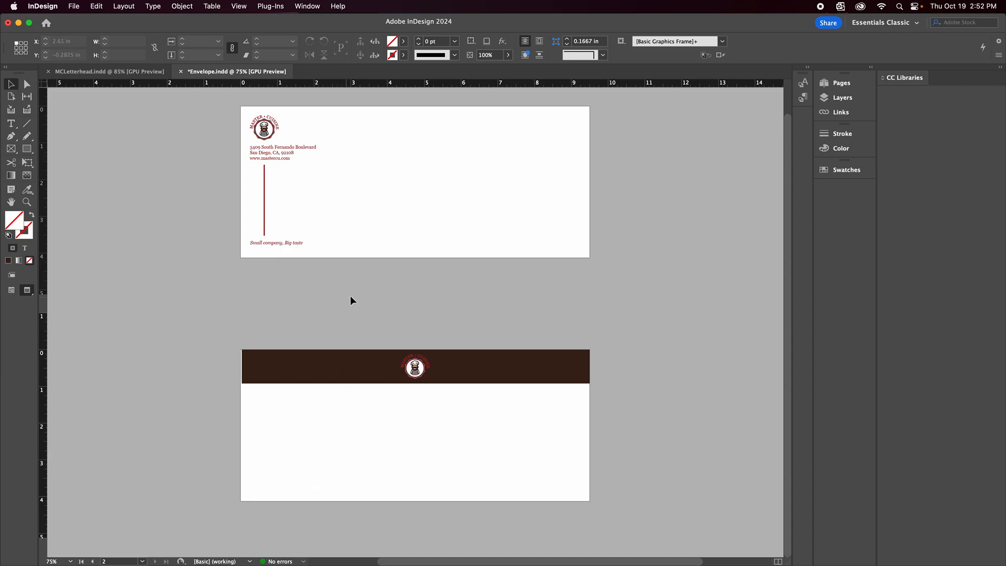
pyautogui.press('super+equal')
pyautogui.press('super+equal')
pyautogui.press('super+equal')
pyautogui.press('super+equal')
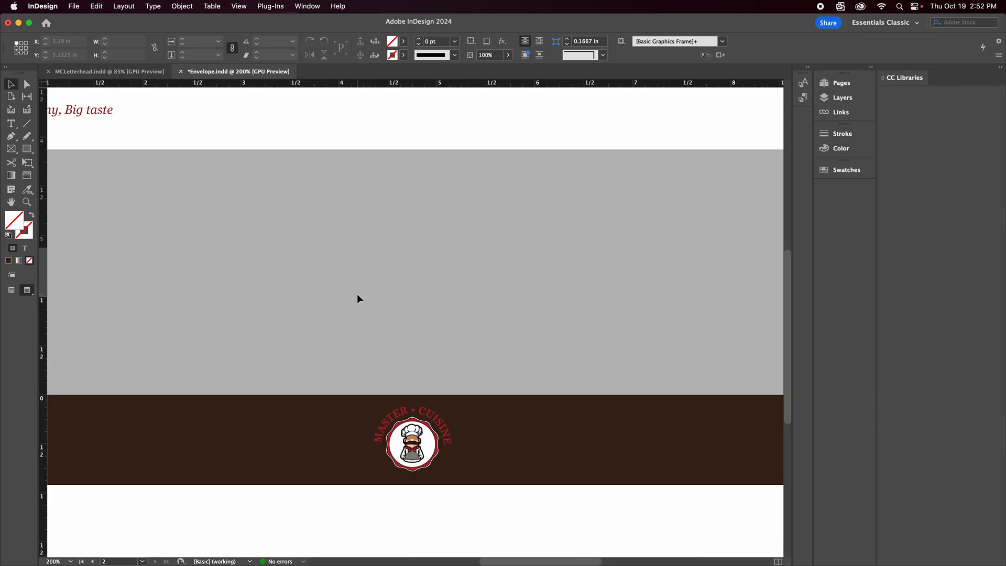
pyautogui.scroll(-3, 357, 298)
pyautogui.hscroll(-2, 357, 298)
pyautogui.hscroll(1, 356, 298)
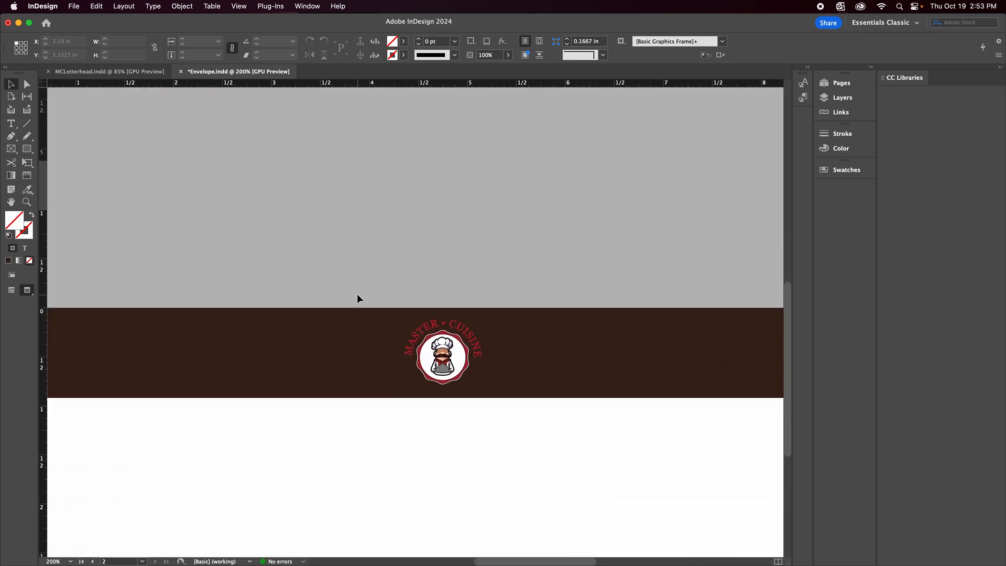
pyautogui.scroll(-1, 357, 299)
pyautogui.hscroll(1, 357, 299)
pyautogui.scroll(4, 357, 298)
pyautogui.hscroll(2, 357, 298)
pyautogui.scroll(-5, 357, 297)
# Try the c0m0y0k50 gray on the second page's band, and settle on the darker c0m0y0k60 swatch as its fill
pyautogui.click(292, 301)
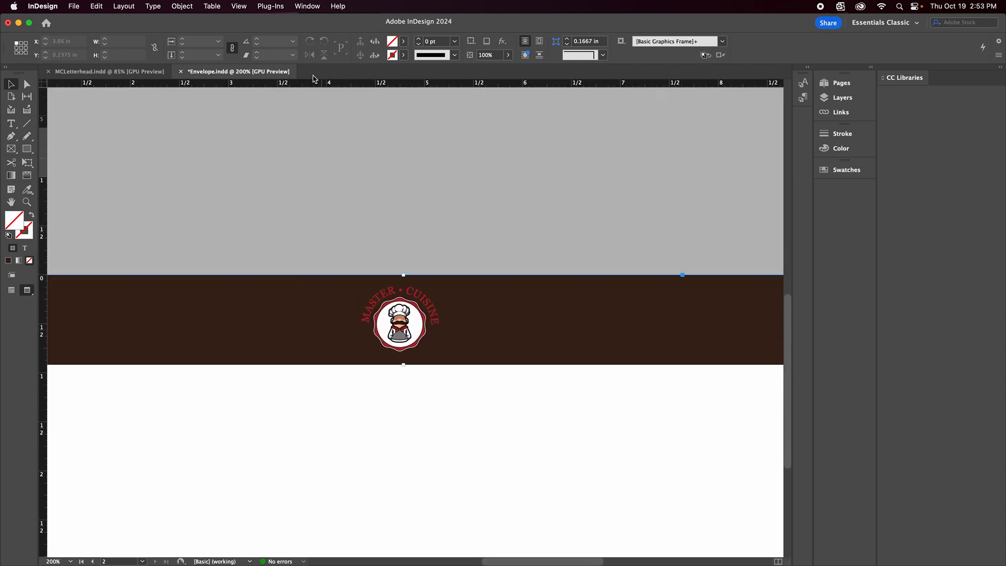
pyautogui.click(398, 43)
pyautogui.scroll(-5, 325, 134)
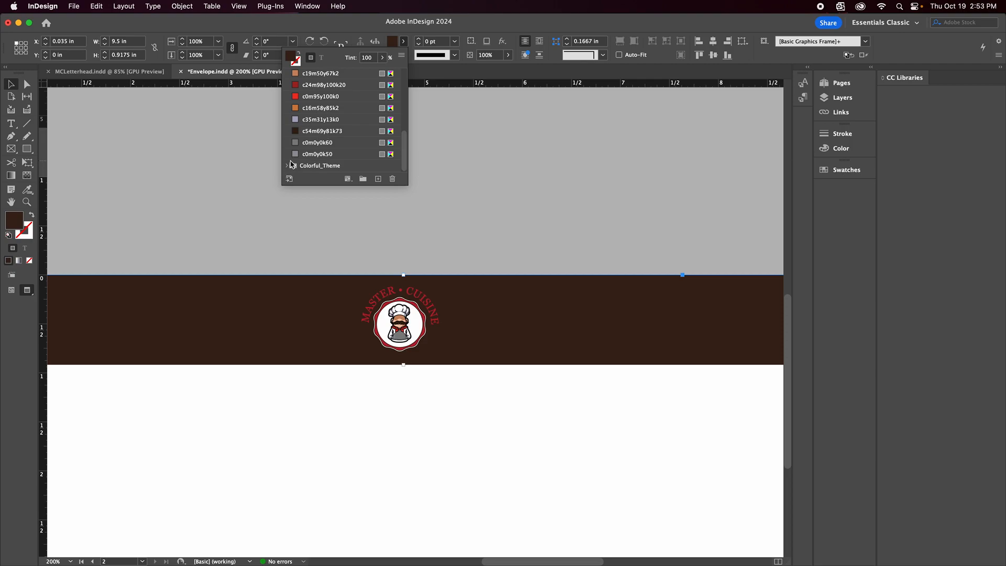
pyautogui.click(286, 167)
pyautogui.scroll(-3, 305, 164)
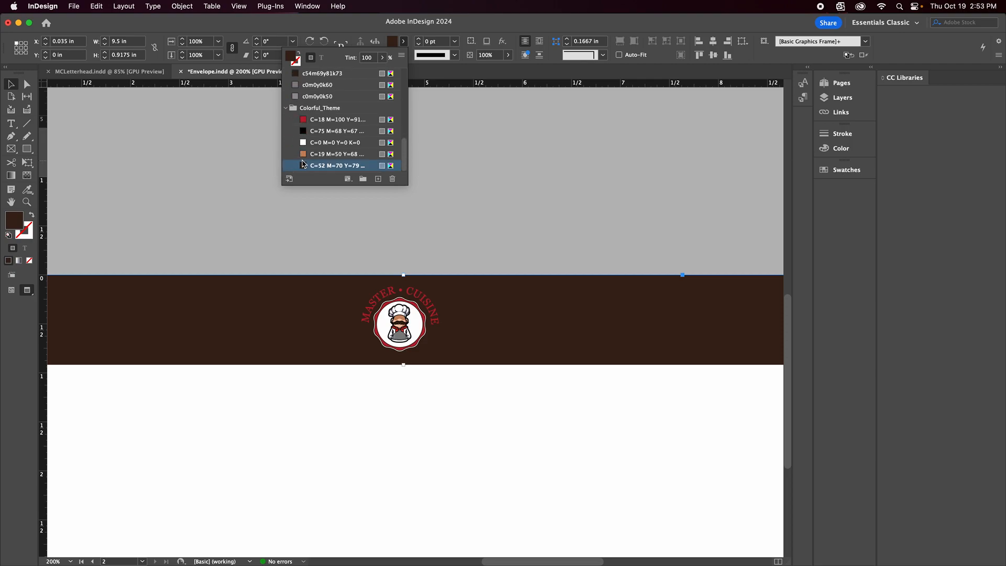
pyautogui.click(296, 97)
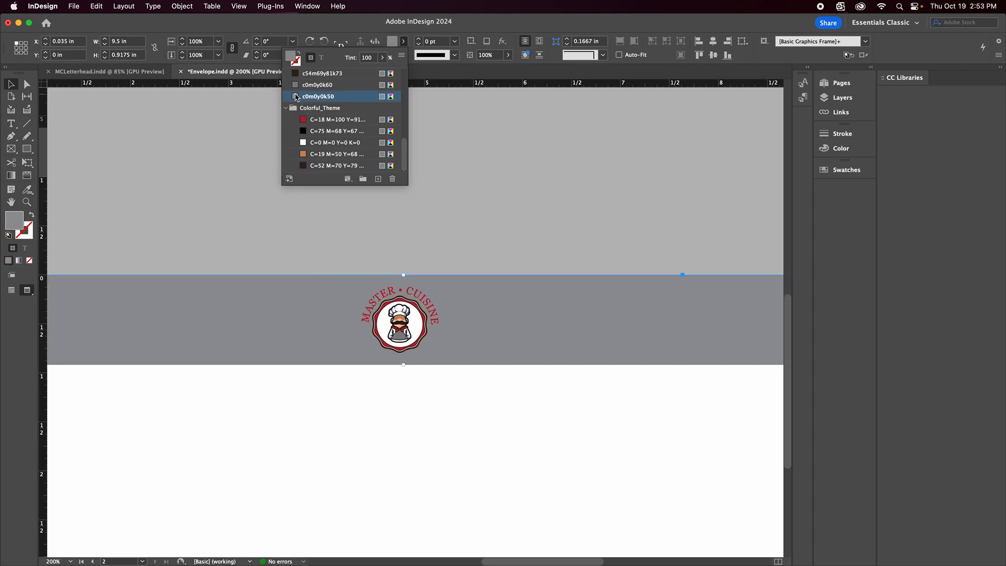
pyautogui.click(297, 84)
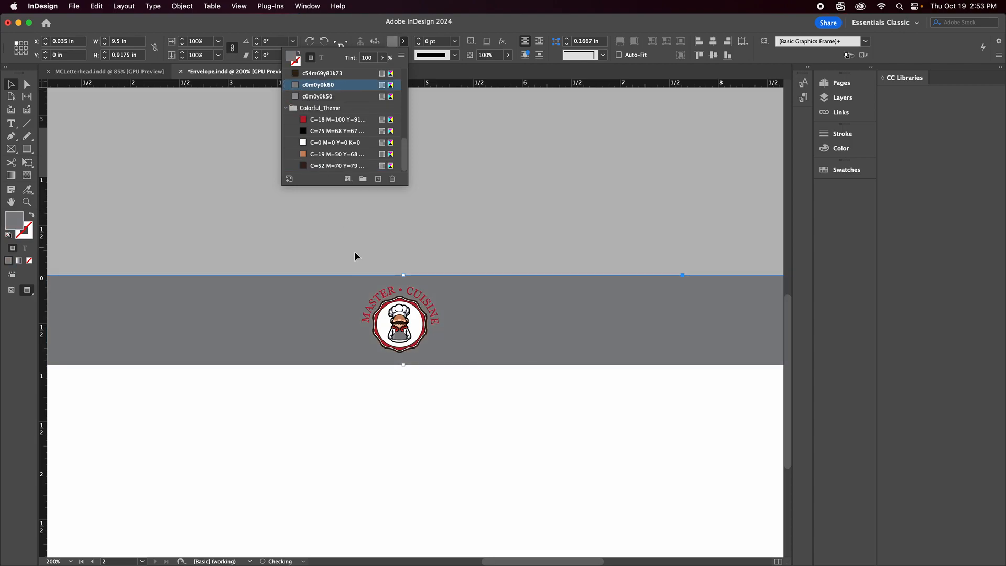
pyautogui.click(335, 231)
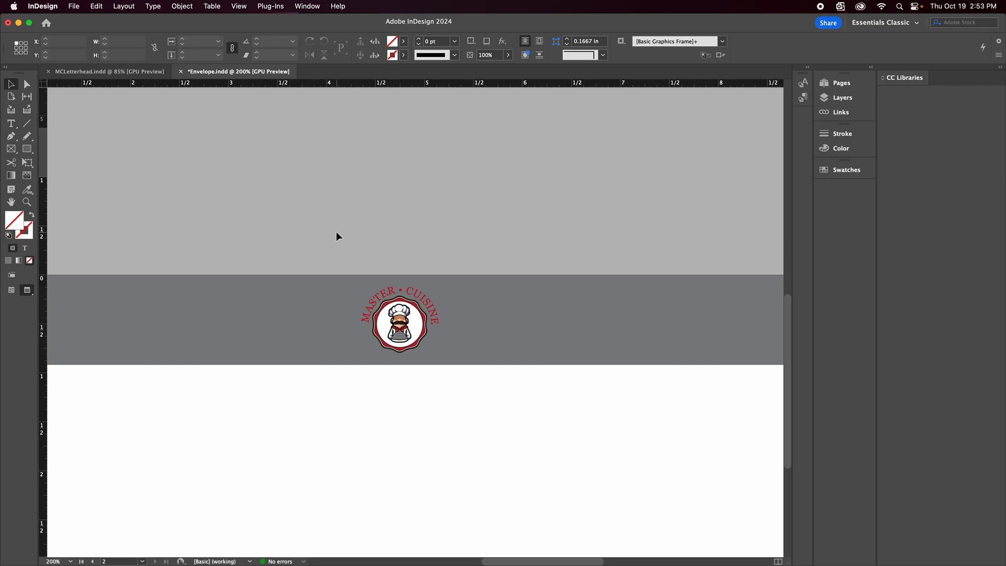
# Examine the Master Cuisine logo and its lettering against the gray band at different magnifications
pyautogui.press('super+equal')
pyautogui.press('super+equal')
pyautogui.press('super+equal')
pyautogui.press('super+equal')
pyautogui.press('super+equal')
pyautogui.press('super+minus')
pyautogui.press('super+minus')
pyautogui.press('super+minus')
pyautogui.press('super+minus')
pyautogui.press('super+minus')
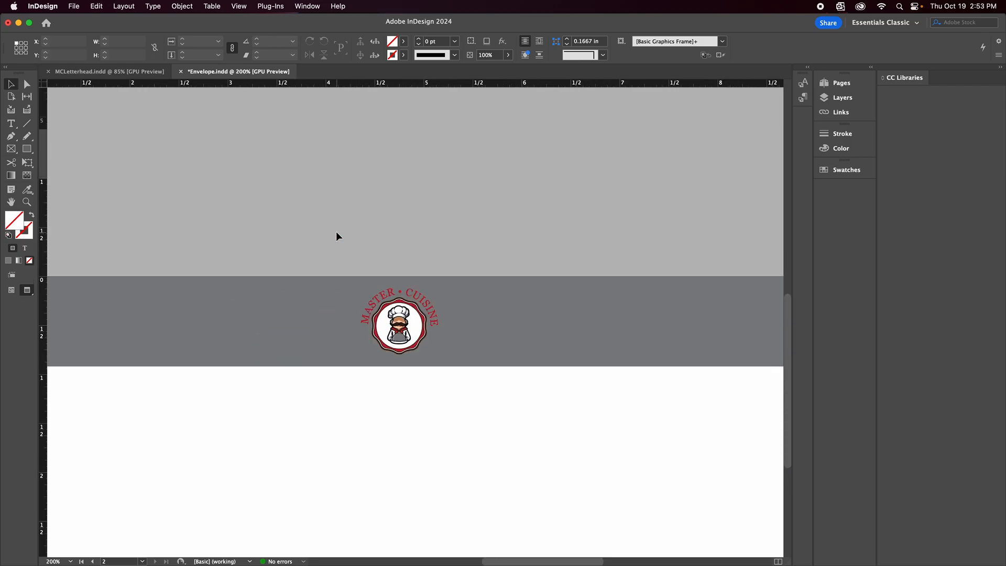
# Stretch the gray band's left edge outward to meet the second page's left edge
pyautogui.press('super+minus')
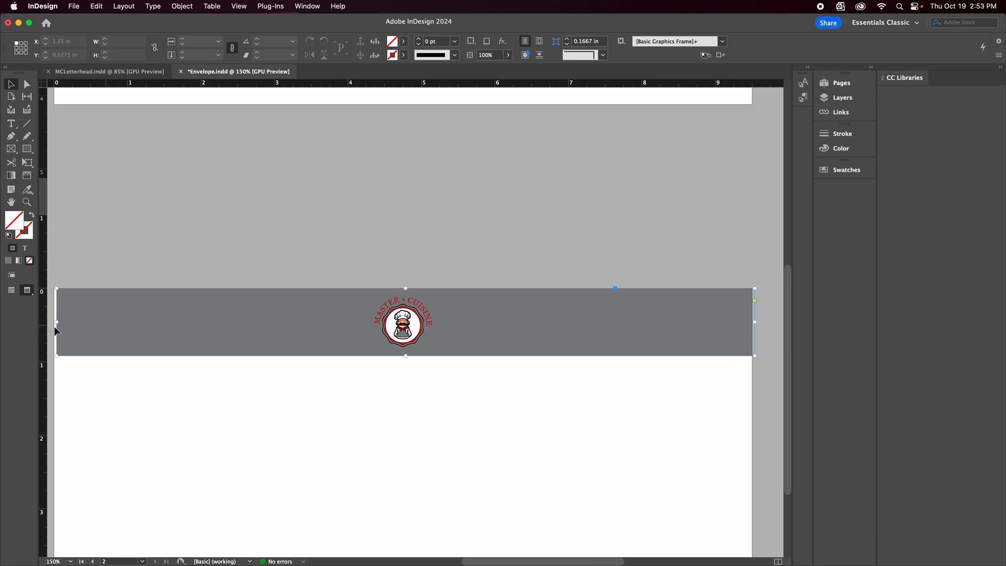
pyautogui.click(55, 326)
pyautogui.moveTo(57, 324); pyautogui.dragTo(54, 324)
pyautogui.click(173, 243)
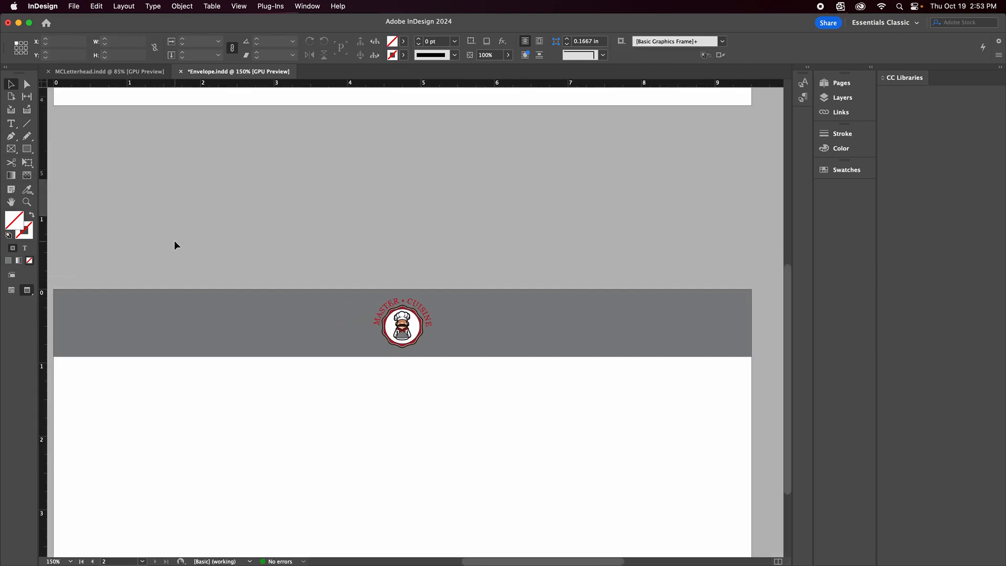
# Switch from the preview to normal screen mode and select the gray band on the second page
pyautogui.press('super+minus')
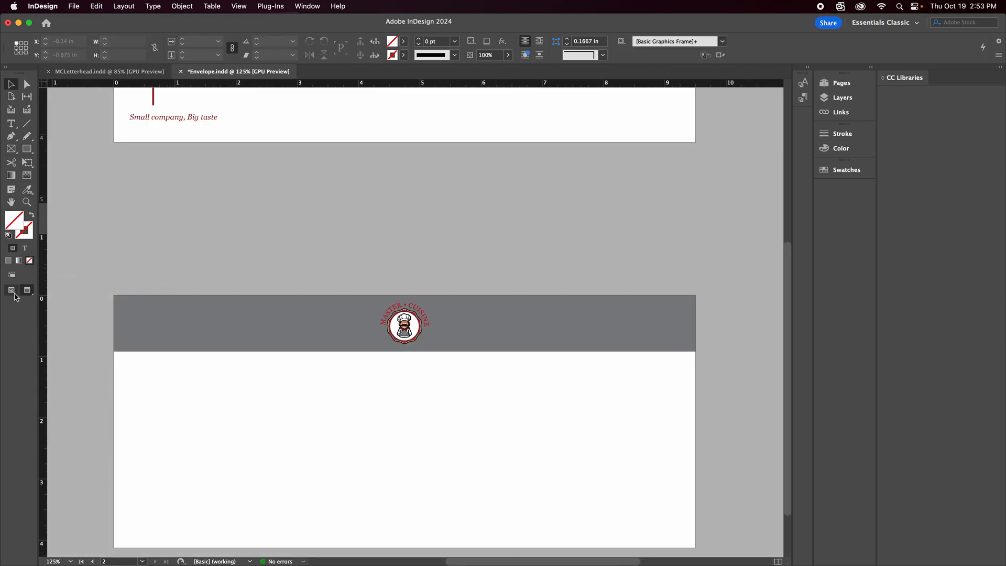
pyautogui.click(13, 293)
pyautogui.click(254, 346)
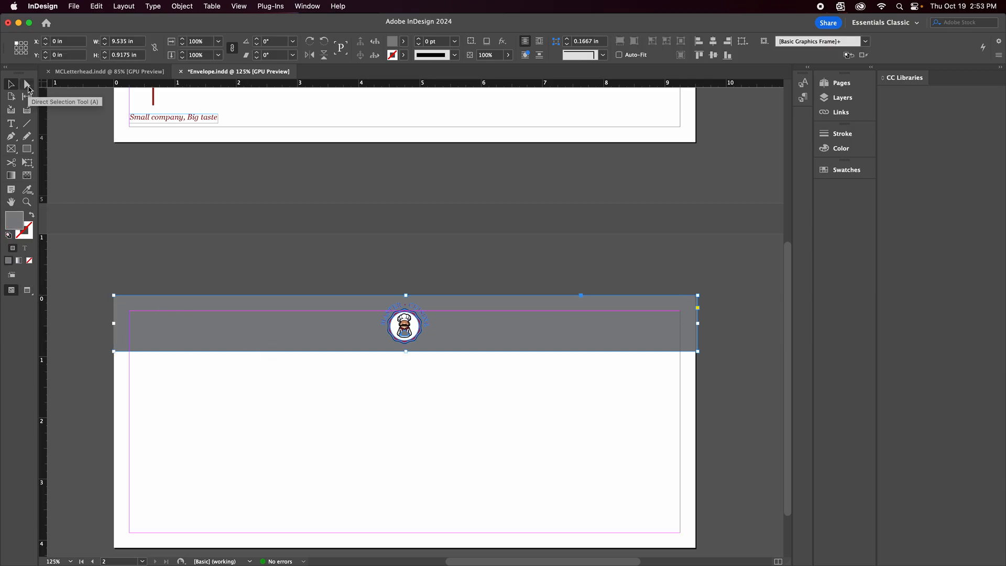
# Try to raise the band's lower corner points with Direct Selection, the left to Y 0.6575 in and the right to Y 0.7375 in
pyautogui.click(28, 85)
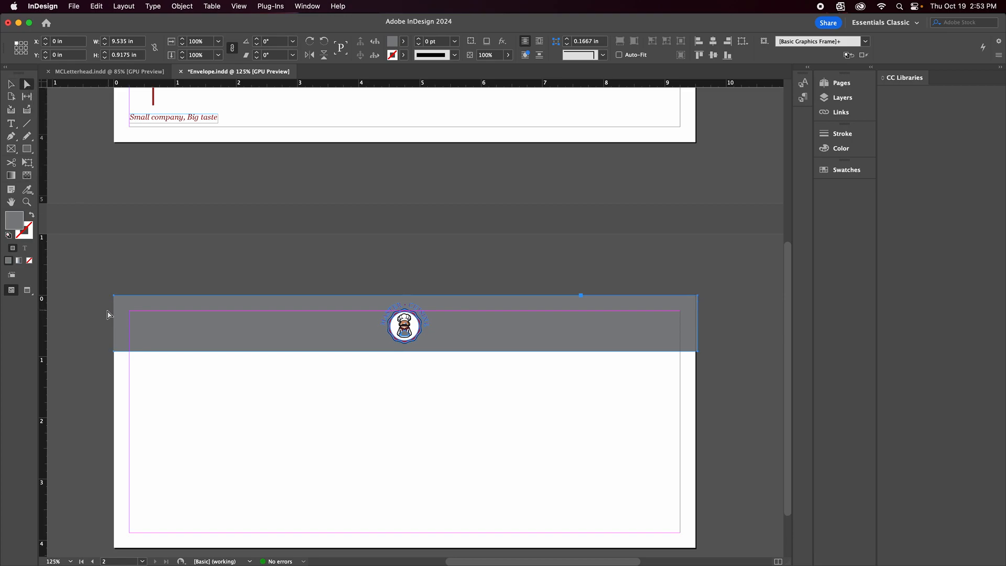
pyautogui.click(115, 353)
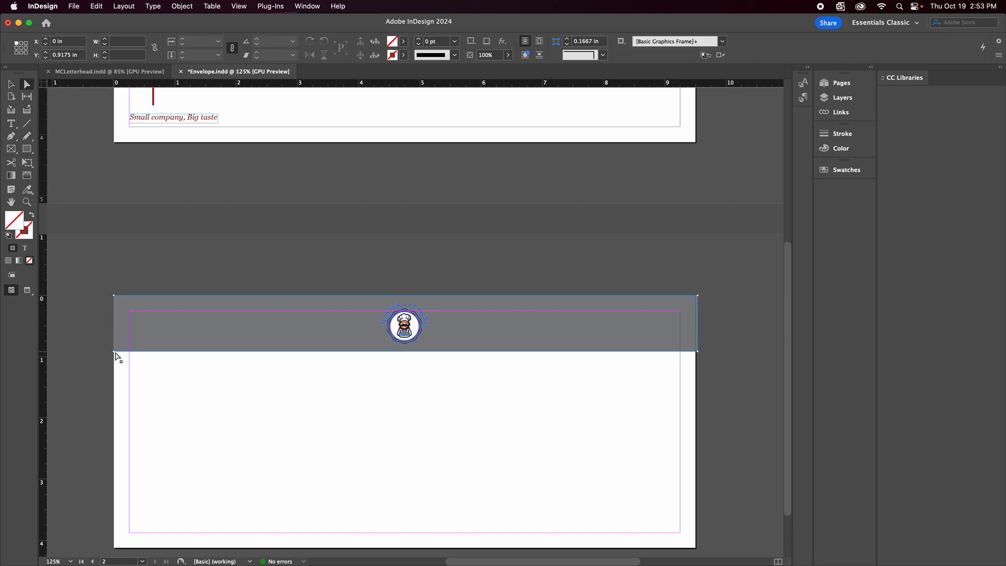
pyautogui.click(121, 360)
pyautogui.moveTo(114, 352); pyautogui.dragTo(113, 340)
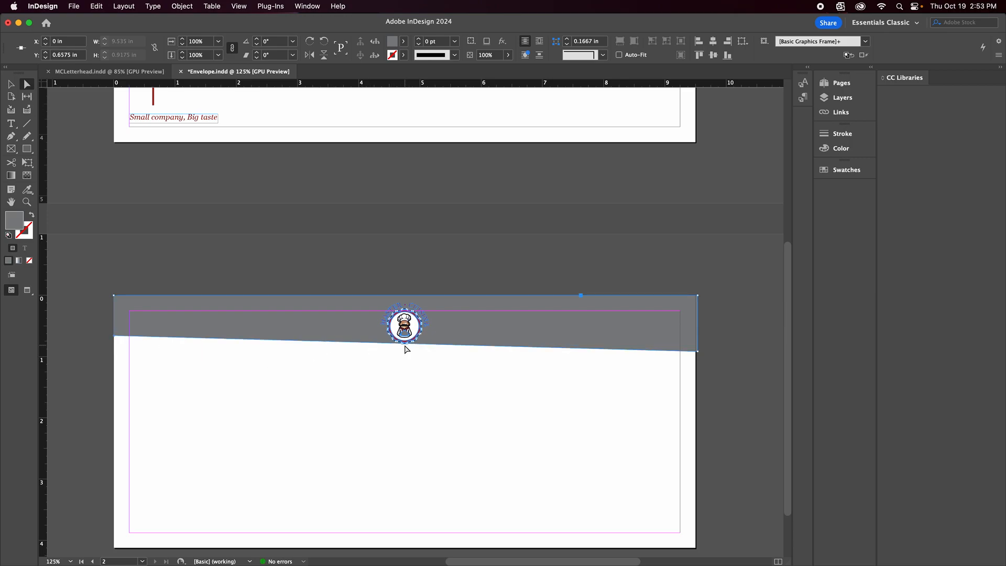
pyautogui.click(698, 355)
pyautogui.moveTo(698, 354); pyautogui.dragTo(694, 342)
pyautogui.press('v')
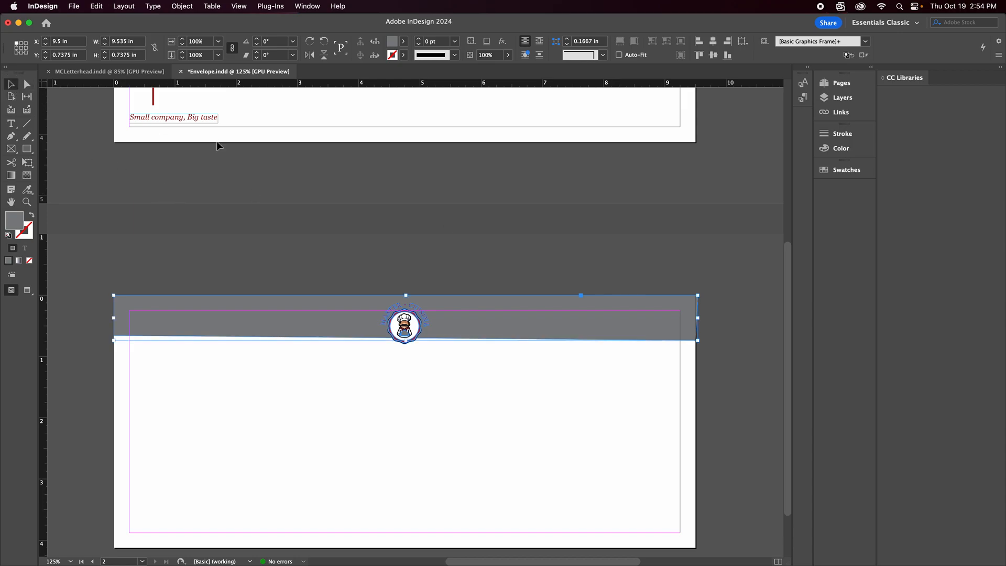
# Try pulling in the slanted band's right edge, and undo that resize together with the raised corner points
pyautogui.click(697, 296)
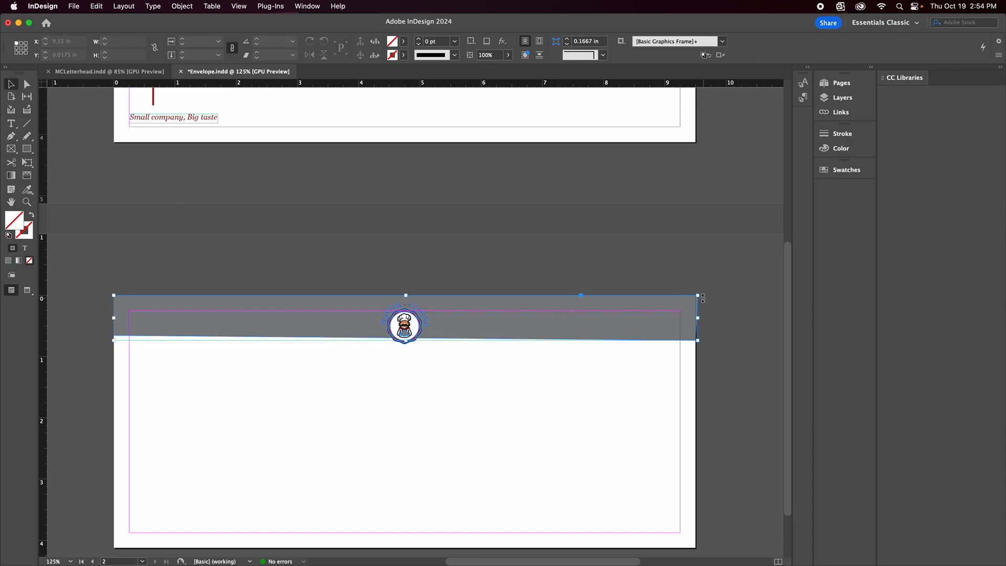
pyautogui.moveTo(699, 320); pyautogui.dragTo(696, 319)
pyautogui.click(759, 320)
pyautogui.press('super+z')
pyautogui.press('super+z')
pyautogui.press('super+z')
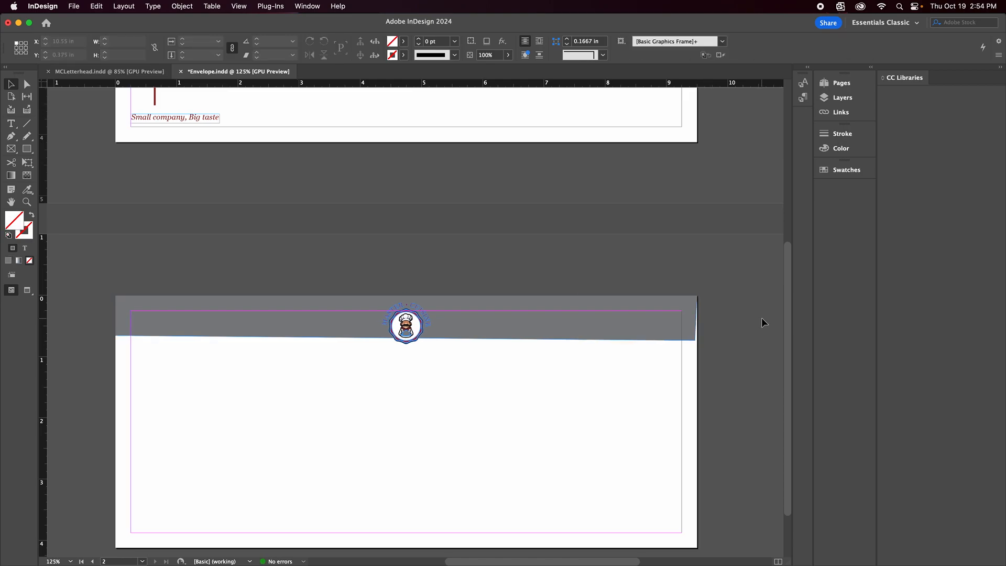
pyautogui.press('super+z')
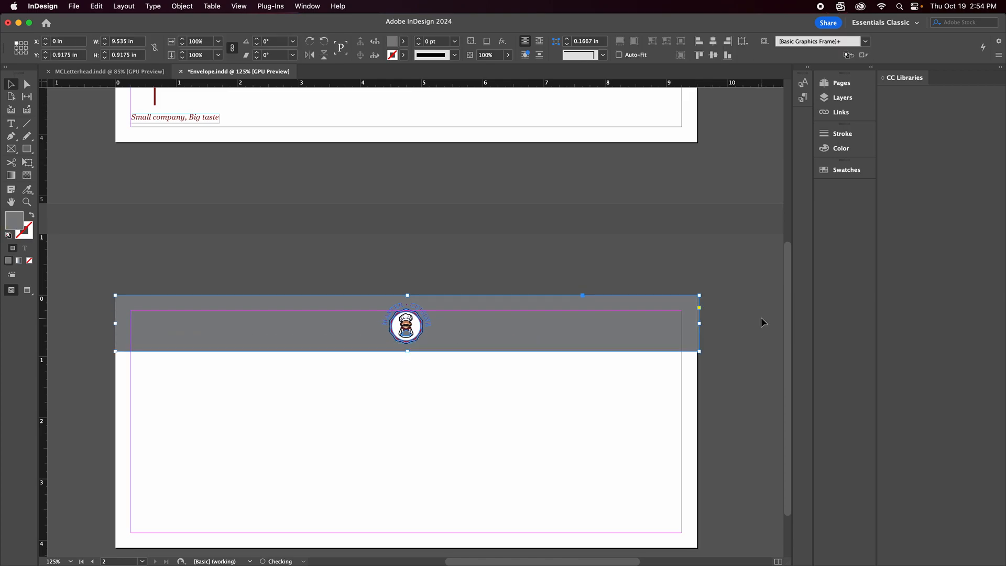
# Pull the band's right edge in to the page edge, making it 9.5 in wide
pyautogui.moveTo(699, 326); pyautogui.dragTo(697, 326)
pyautogui.click(741, 304)
# Taper the band into an envelope-flap shape by moving its lower-right corner point to X 7.36 in and its lower-left to X 1.8 in
pyautogui.click(26, 84)
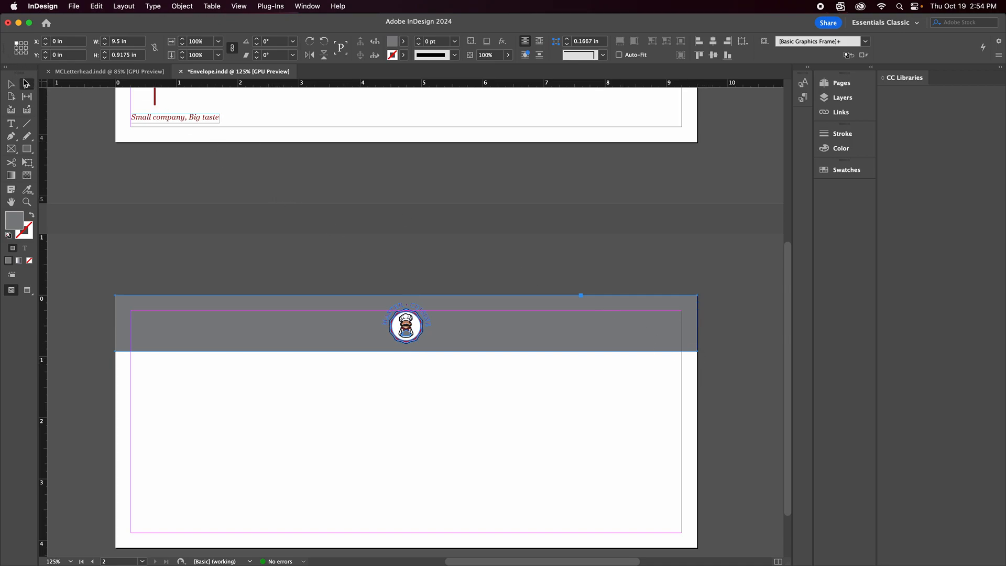
pyautogui.moveTo(697, 356); pyautogui.dragTo(567, 352)
pyautogui.click(698, 352)
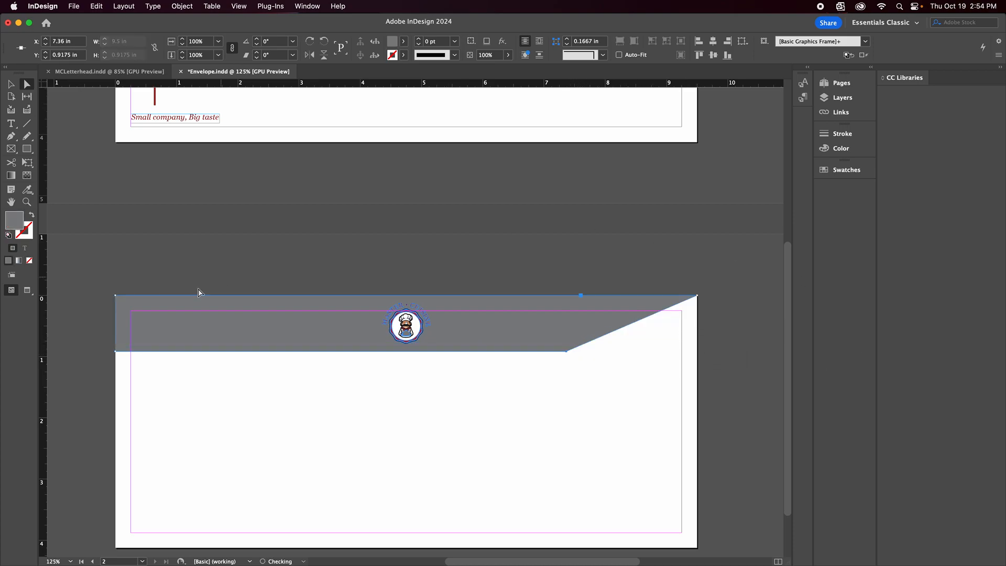
pyautogui.click(116, 353)
pyautogui.moveTo(116, 353); pyautogui.dragTo(225, 353)
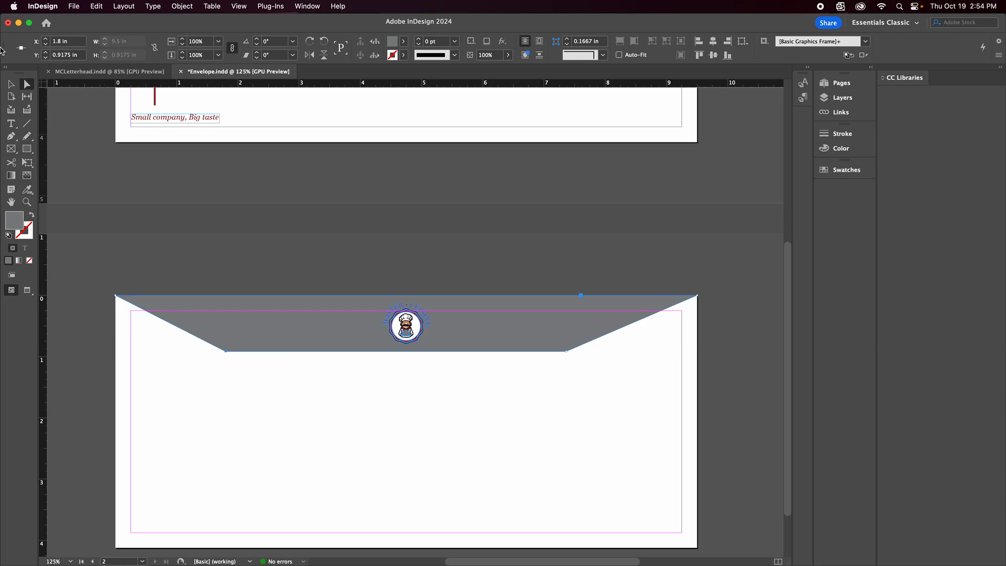
# Deselect the tapered band, show the envelope in preview mode, and save the document
pyautogui.click(13, 85)
pyautogui.click(377, 262)
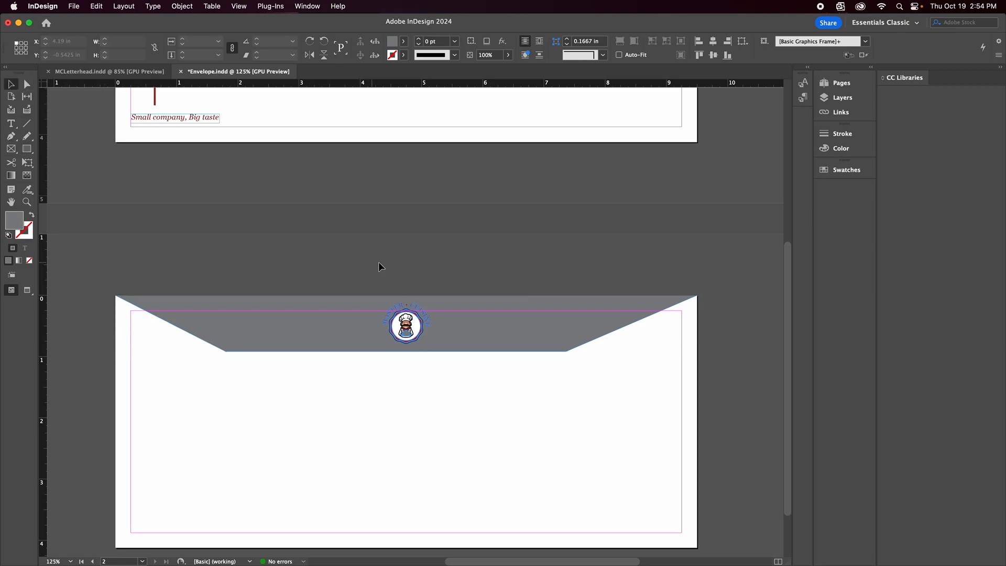
pyautogui.press('w')
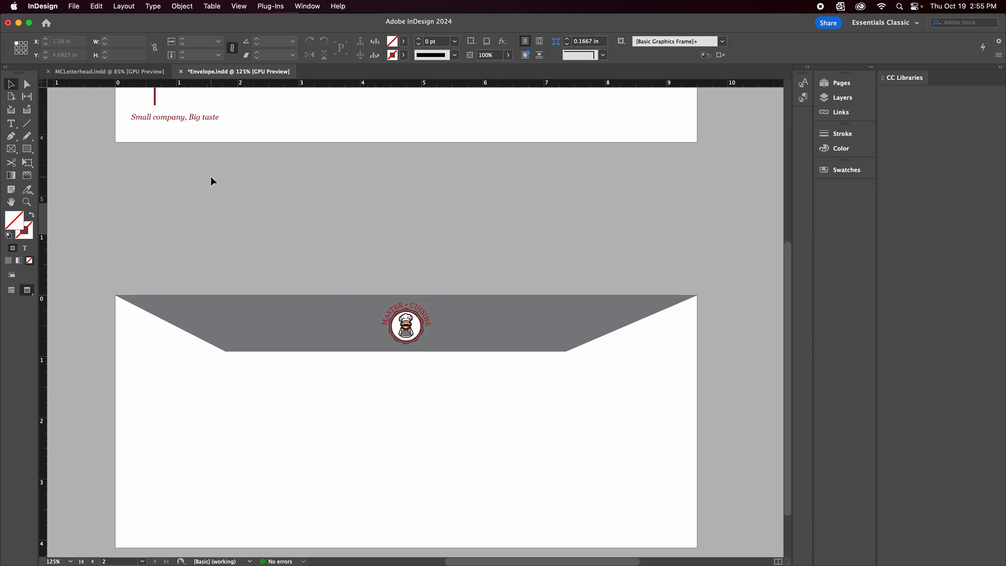
pyautogui.press('super+s')
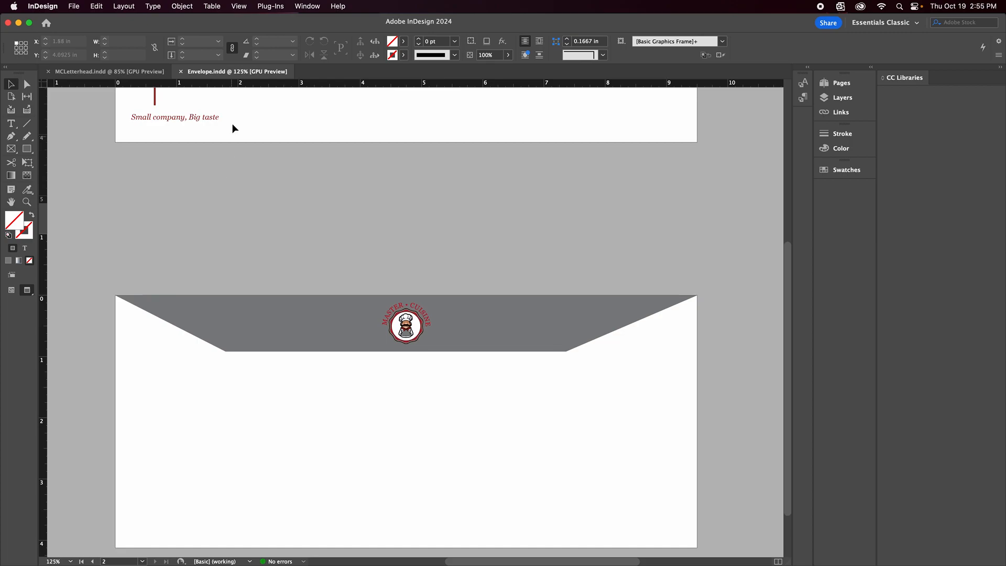